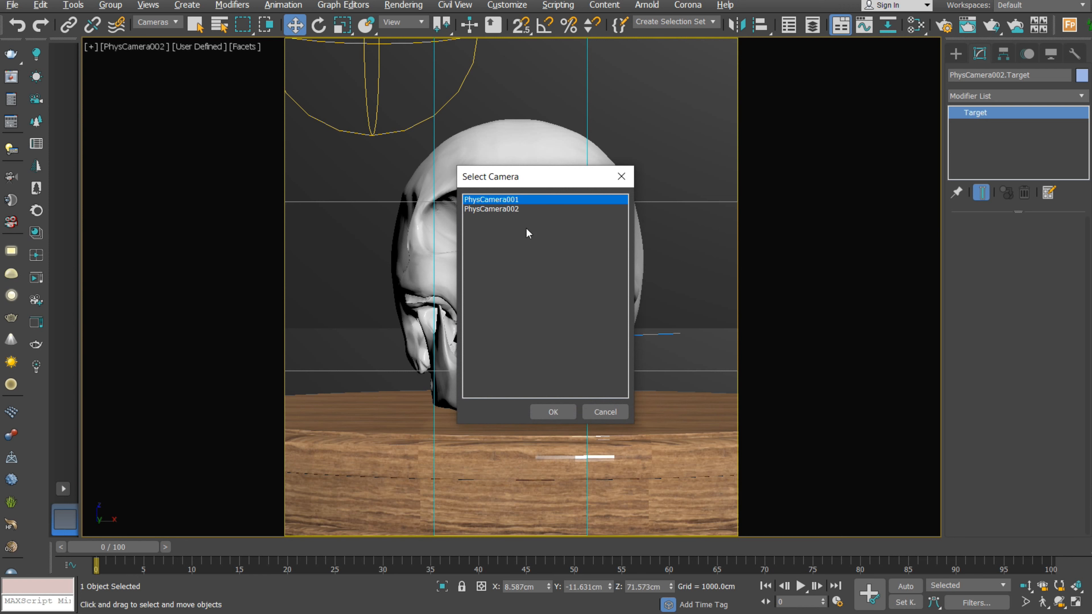
Look through PhysCamera002 and start an interactive render of the skull in the V-Ray frame buffer
{"action": "left_click", "coordinate": [555, 411]}
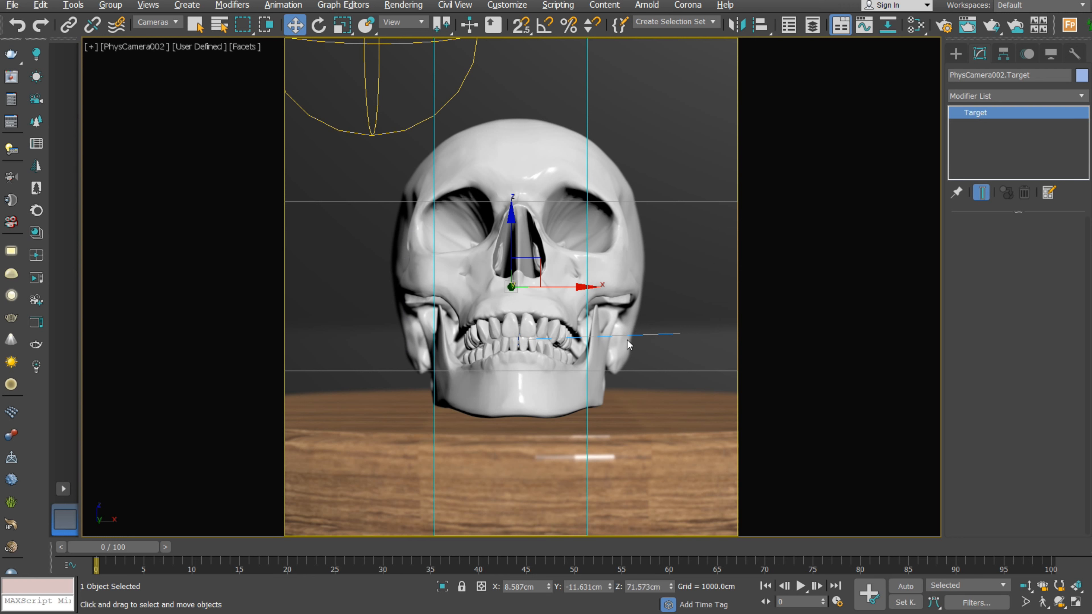
{"action": "left_click", "coordinate": [11, 77]}
{"action": "left_click_drag", "start_coordinate": [376, 51], "coordinate": [106, 72]}
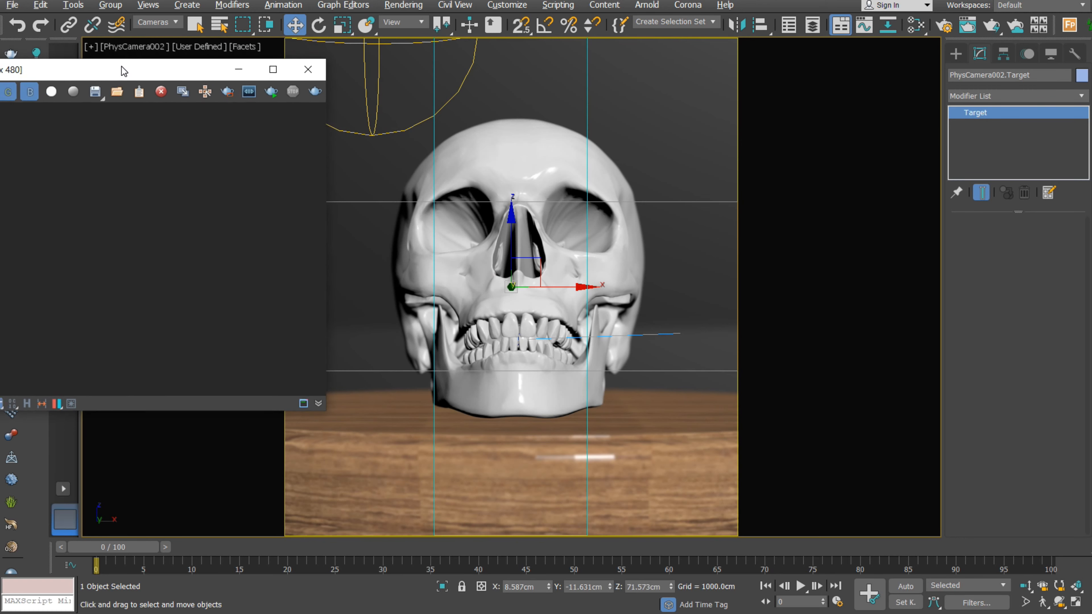
{"action": "left_click_drag", "start_coordinate": [194, 74], "coordinate": [427, 58]}
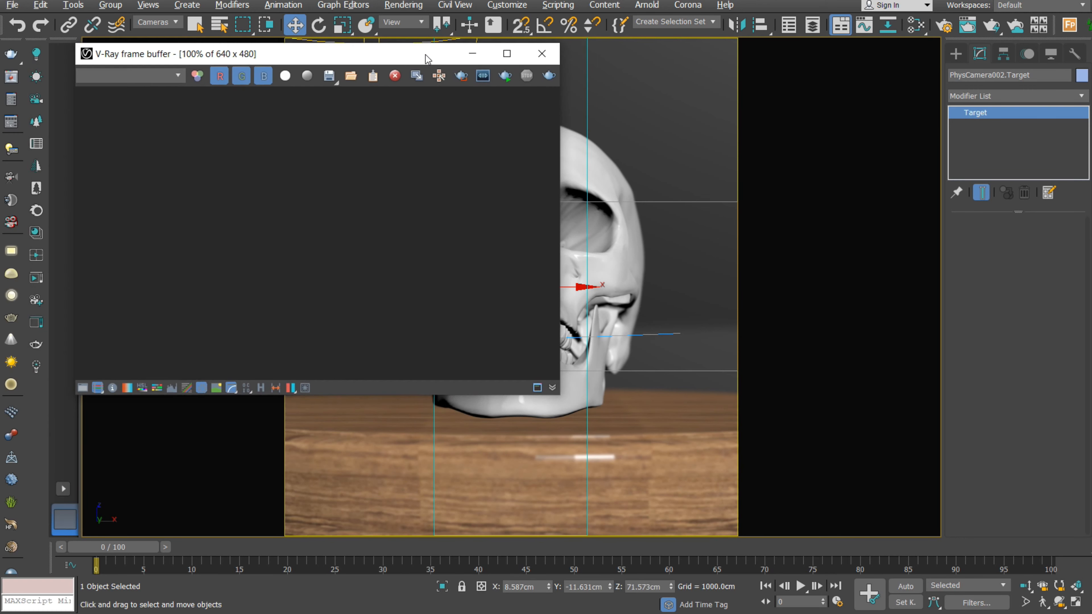
{"action": "left_click", "coordinate": [506, 82]}
Enlarge the V-Ray frame buffer window and move it aside so the whole skull render and the modeling controls are accessible
{"action": "left_click_drag", "start_coordinate": [404, 57], "coordinate": [543, 28]}
{"action": "scroll", "coordinate": [499, 140], "scroll_direction": "up", "scroll_amount": 2}
{"action": "scroll", "coordinate": [495, 140], "scroll_direction": "down", "scroll_amount": 1}
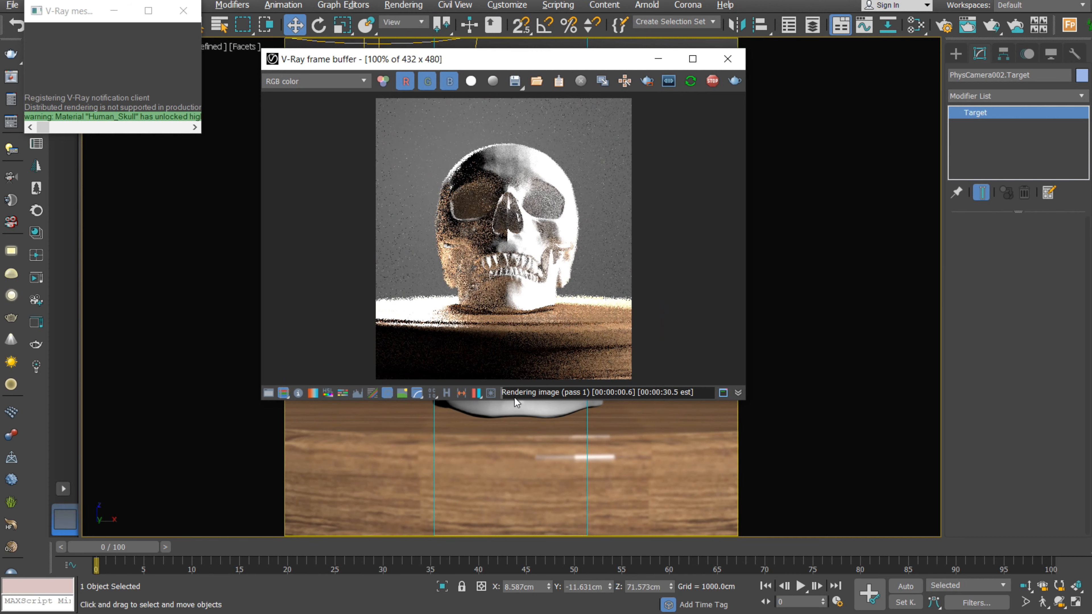
{"action": "left_click_drag", "start_coordinate": [517, 401], "coordinate": [509, 543]}
{"action": "left_click_drag", "start_coordinate": [538, 59], "coordinate": [358, 60]}
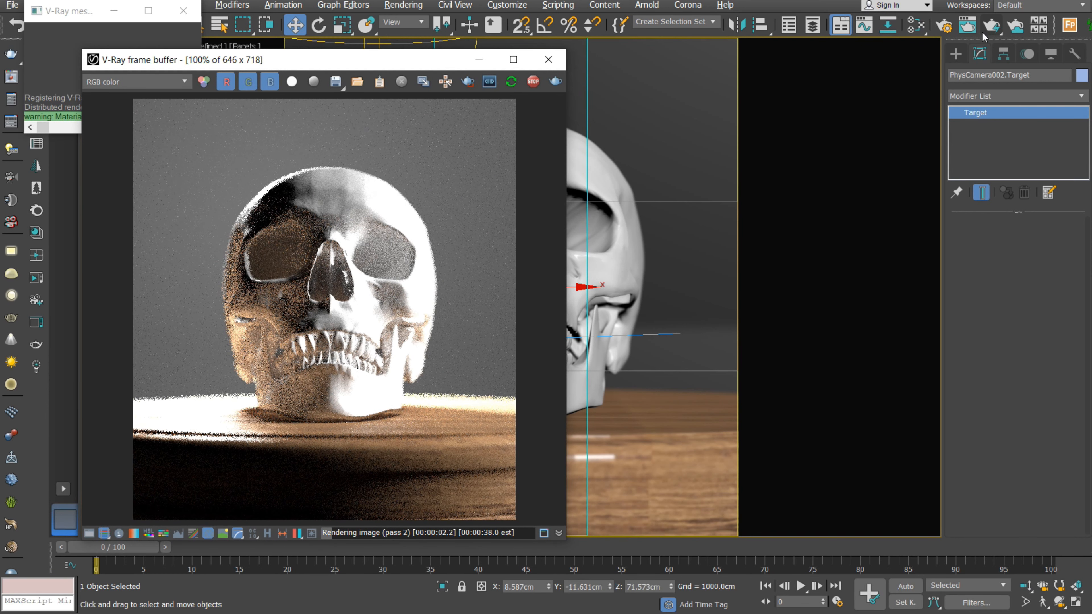
Restore the four-viewport layout, change the Front view to Top, and select PhysCamera002 there
{"action": "left_click", "coordinate": [957, 54]}
{"action": "key", "text": "alt+w"}
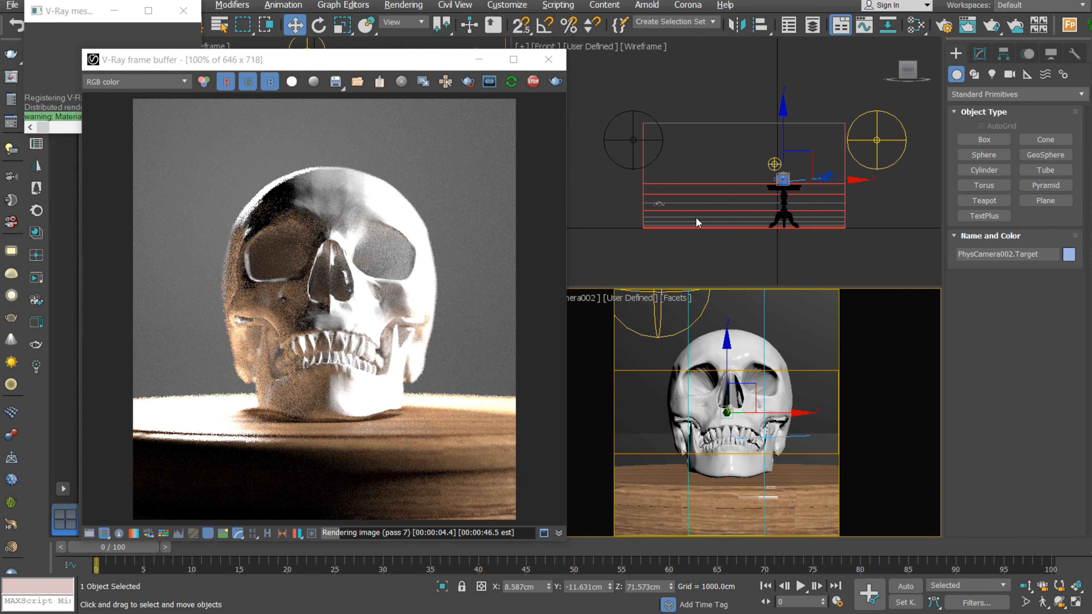
{"action": "key", "text": "t"}
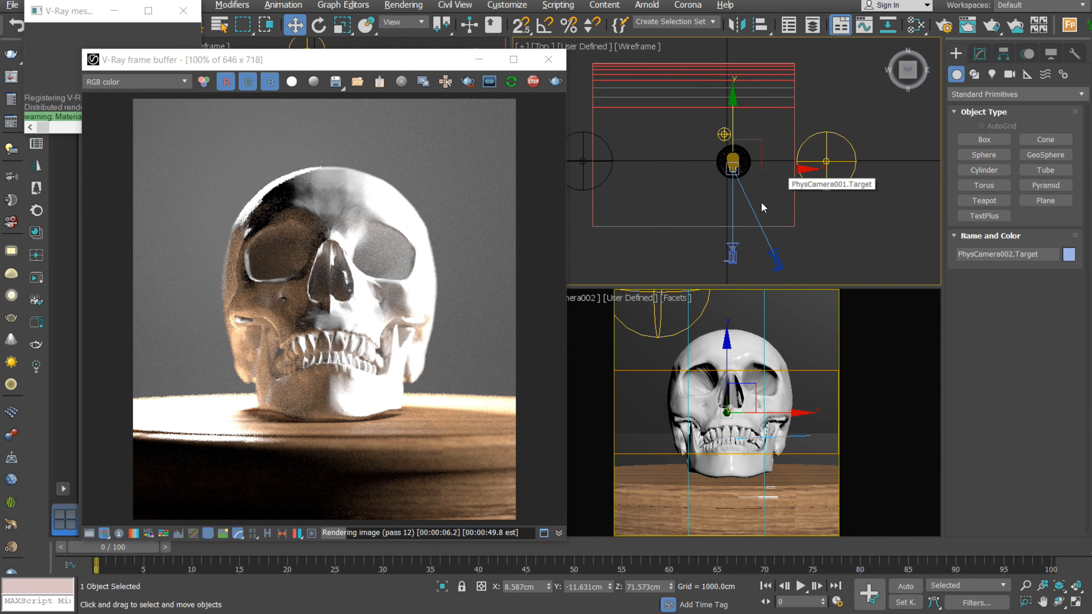
{"action": "left_click", "coordinate": [743, 252]}
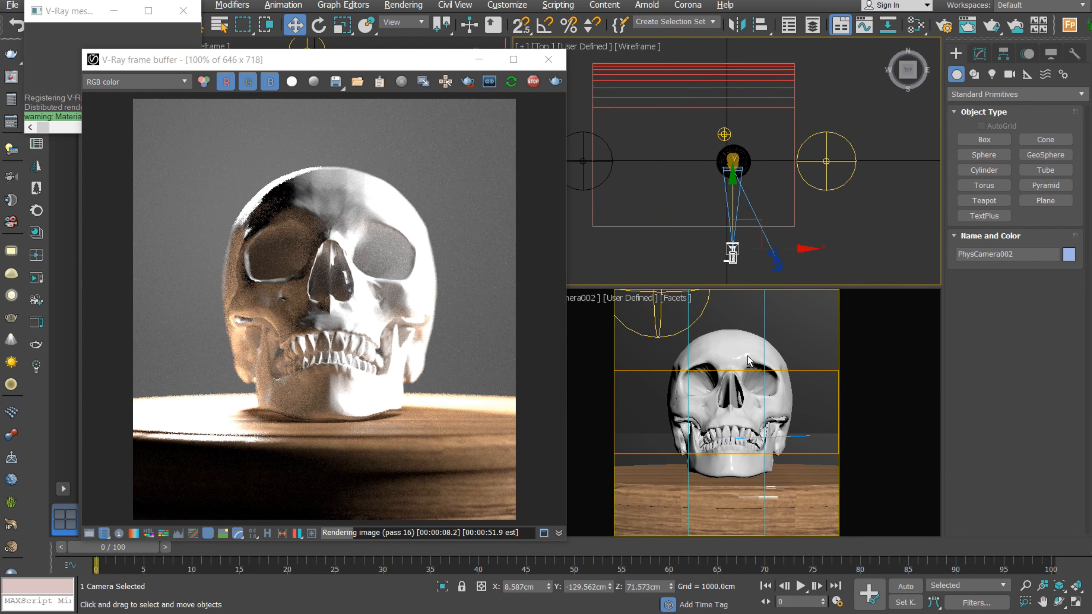
Install the exposure control for PhysCamera002, try a manual exposure gain of 10 ISO, and set it to 20 ISO
{"action": "left_click", "coordinate": [981, 54]}
{"action": "left_click_drag", "start_coordinate": [968, 307], "coordinate": [969, 177]}
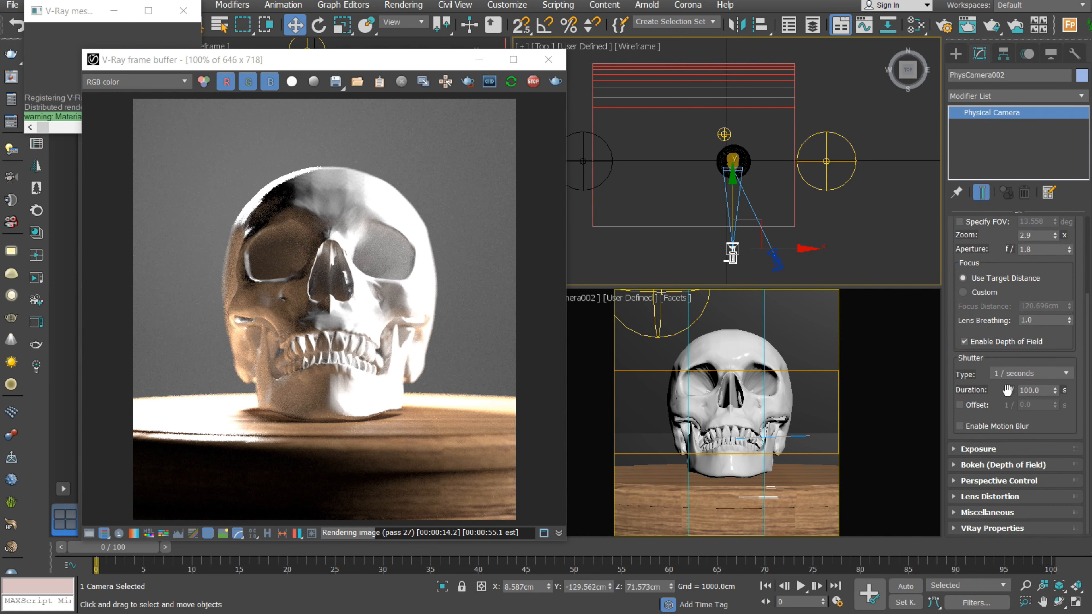
{"action": "left_click", "coordinate": [993, 449]}
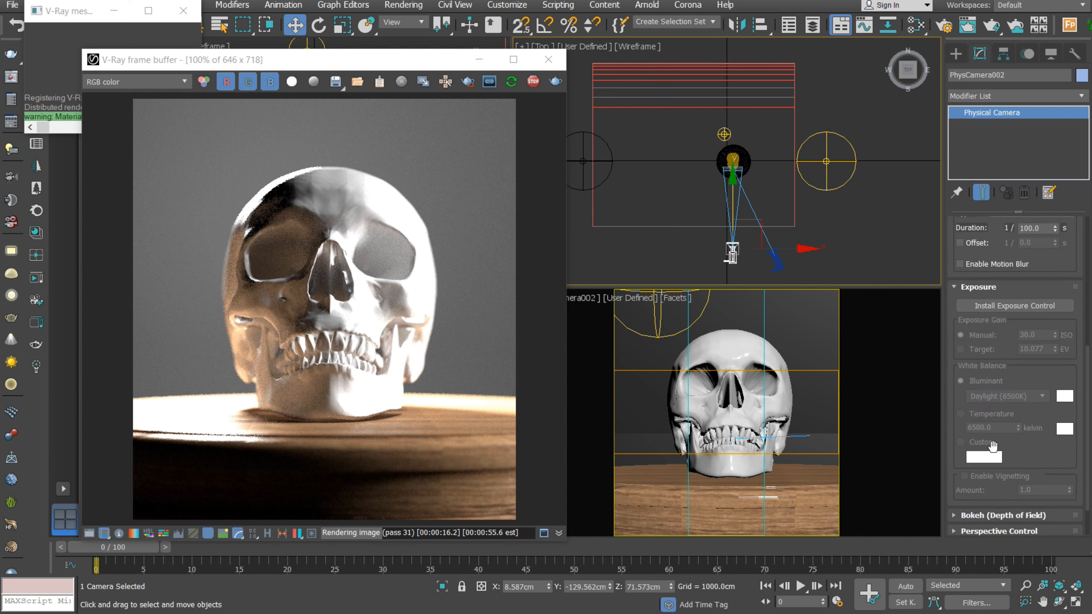
{"action": "left_click", "coordinate": [991, 304]}
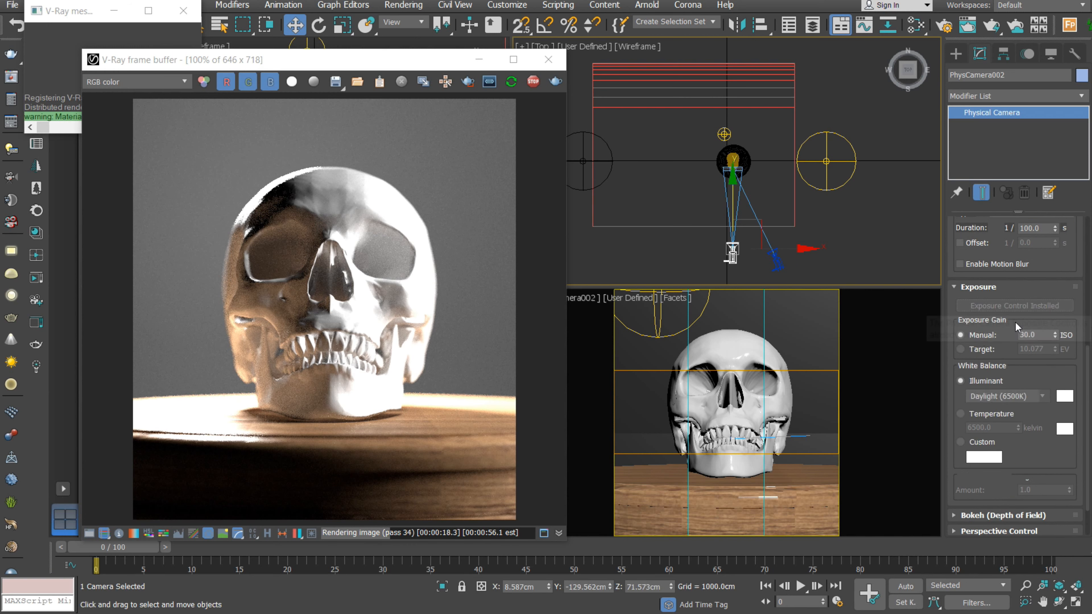
{"action": "left_click", "coordinate": [1038, 334]}
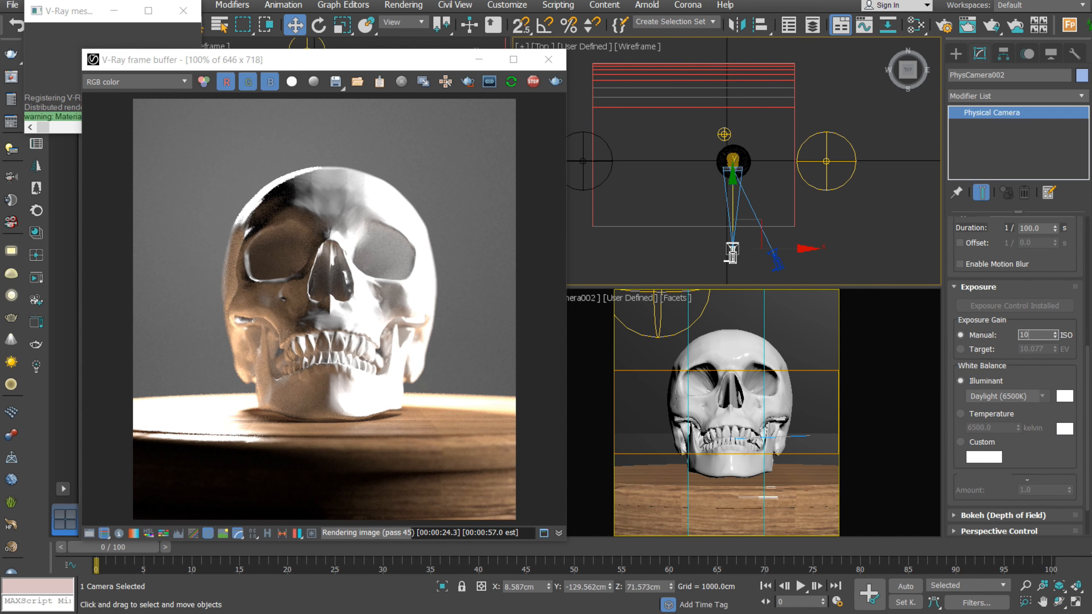
{"action": "type", "text": "10"}
{"action": "key", "text": "Return"}
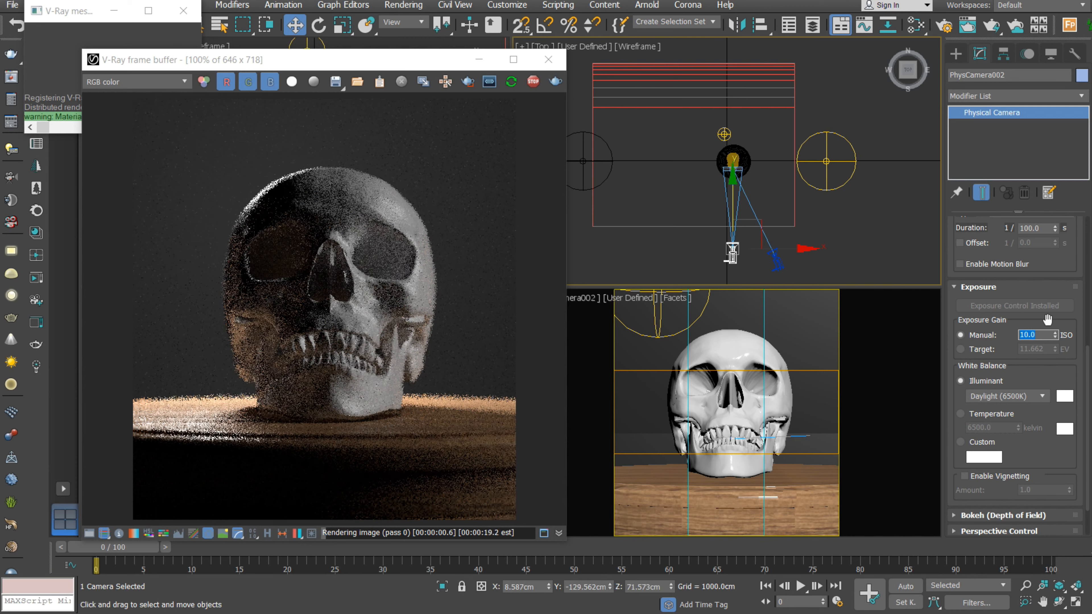
{"action": "type", "text": "20"}
{"action": "key", "text": "Return"}
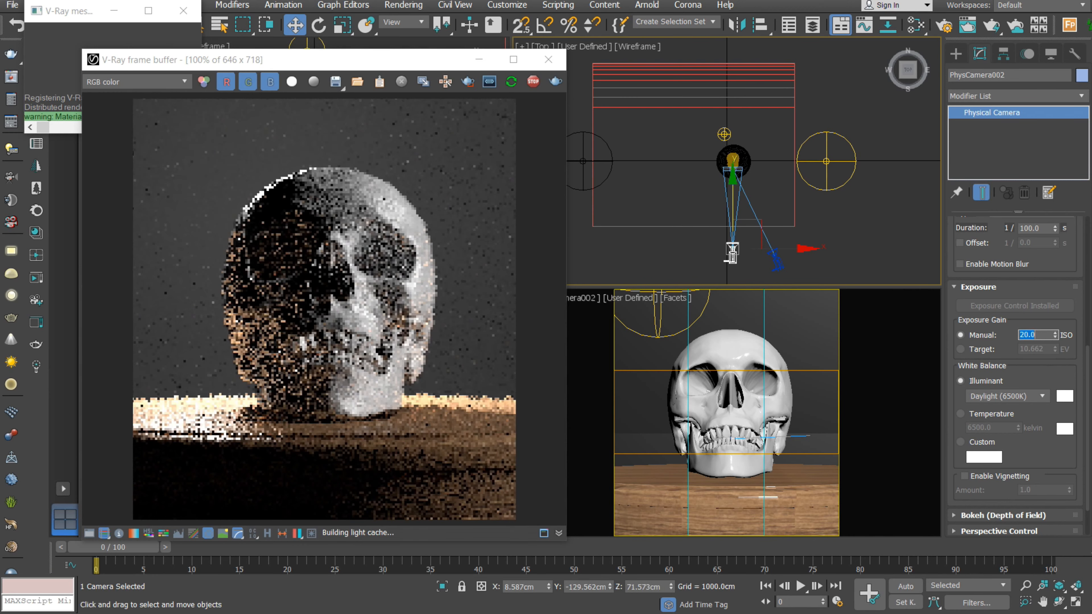
Examine the render's noise, lighting and focus up close on the skull's edges, eye sockets, teeth and jaw
{"action": "scroll", "coordinate": [182, 412], "scroll_direction": "up", "scroll_amount": 2}
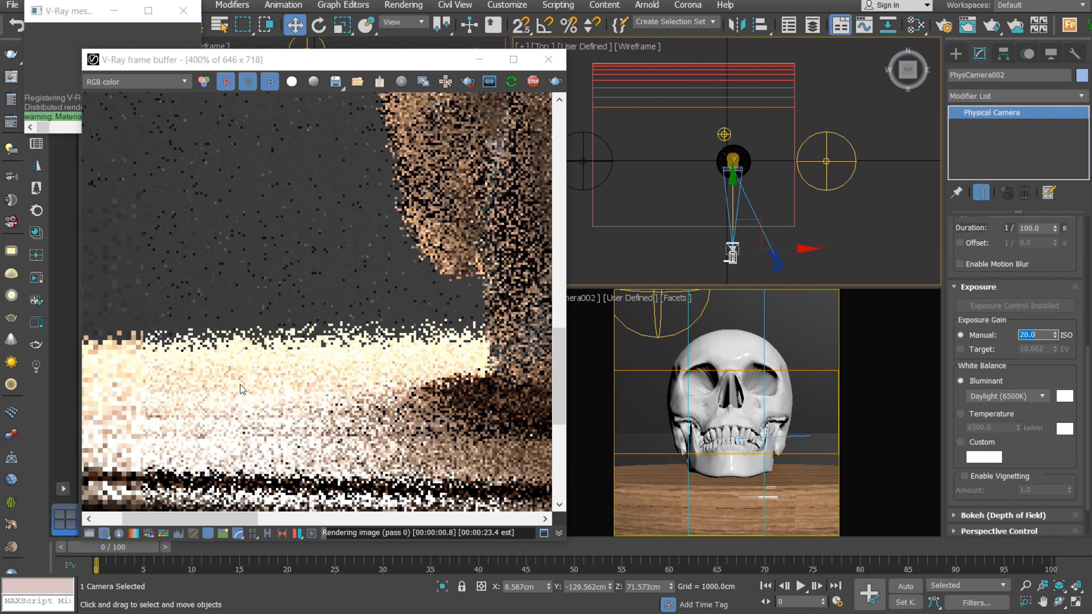
{"action": "scroll", "coordinate": [311, 322], "scroll_direction": "down", "scroll_amount": 2}
{"action": "scroll", "coordinate": [418, 279], "scroll_direction": "up", "scroll_amount": 1}
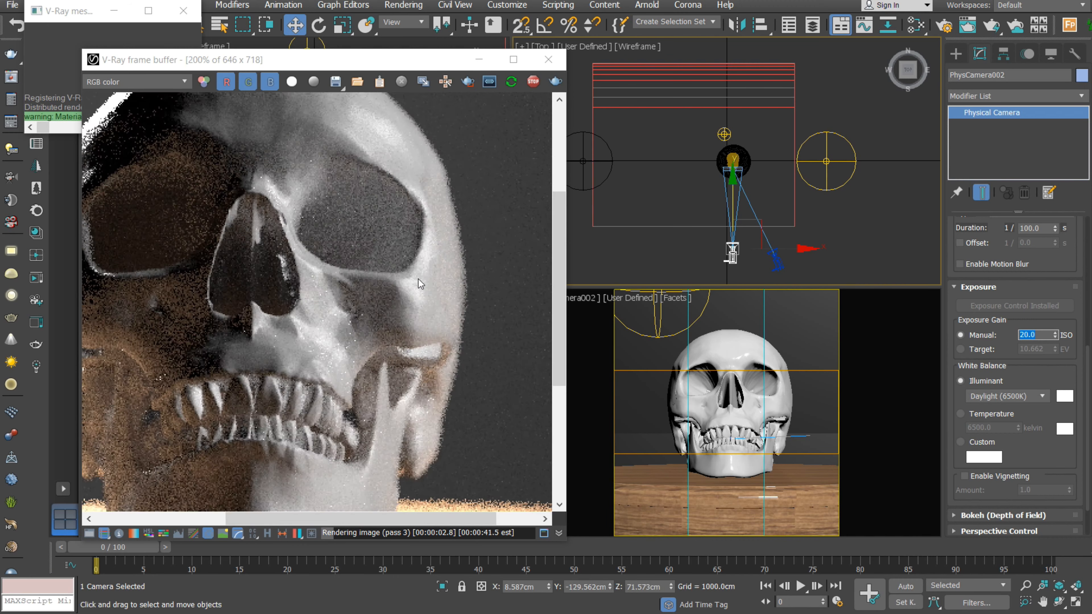
{"action": "scroll", "coordinate": [418, 279], "scroll_direction": "up", "scroll_amount": 2}
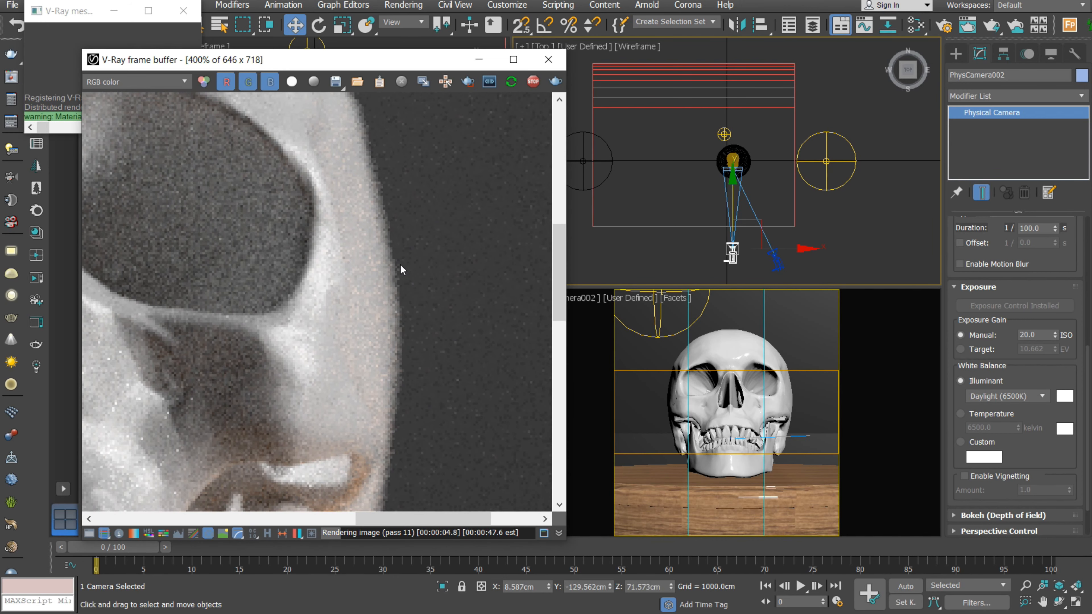
{"action": "scroll", "coordinate": [400, 264], "scroll_direction": "down", "scroll_amount": 2}
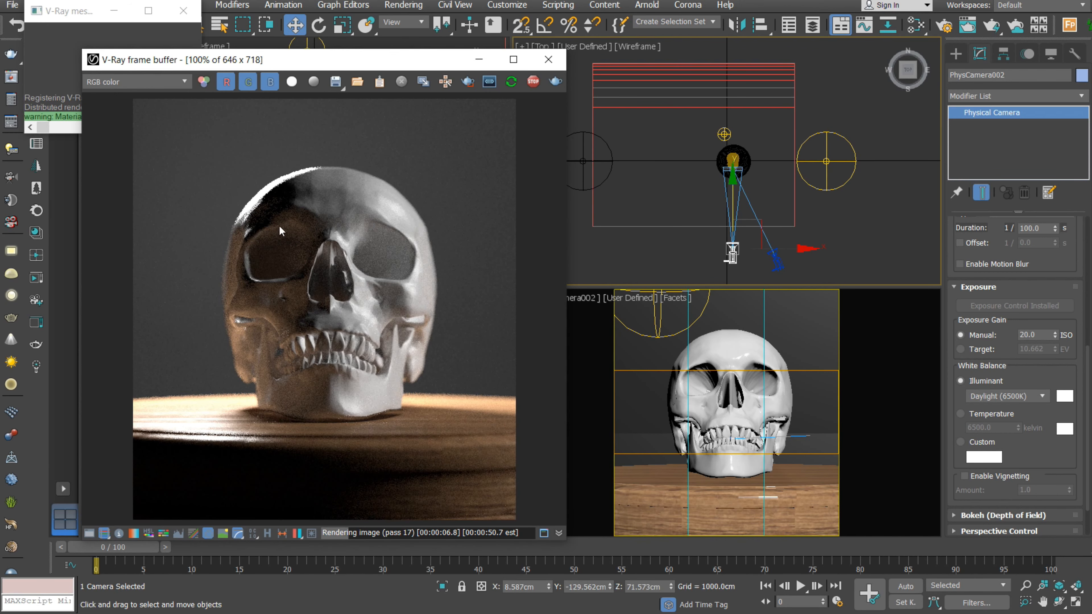
{"action": "scroll", "coordinate": [249, 222], "scroll_direction": "up", "scroll_amount": 2}
{"action": "middle_click_drag", "start_coordinate": [167, 268], "coordinate": [348, 200]}
{"action": "scroll", "coordinate": [332, 315], "scroll_direction": "down", "scroll_amount": 2}
{"action": "scroll", "coordinate": [327, 357], "scroll_direction": "up", "scroll_amount": 1}
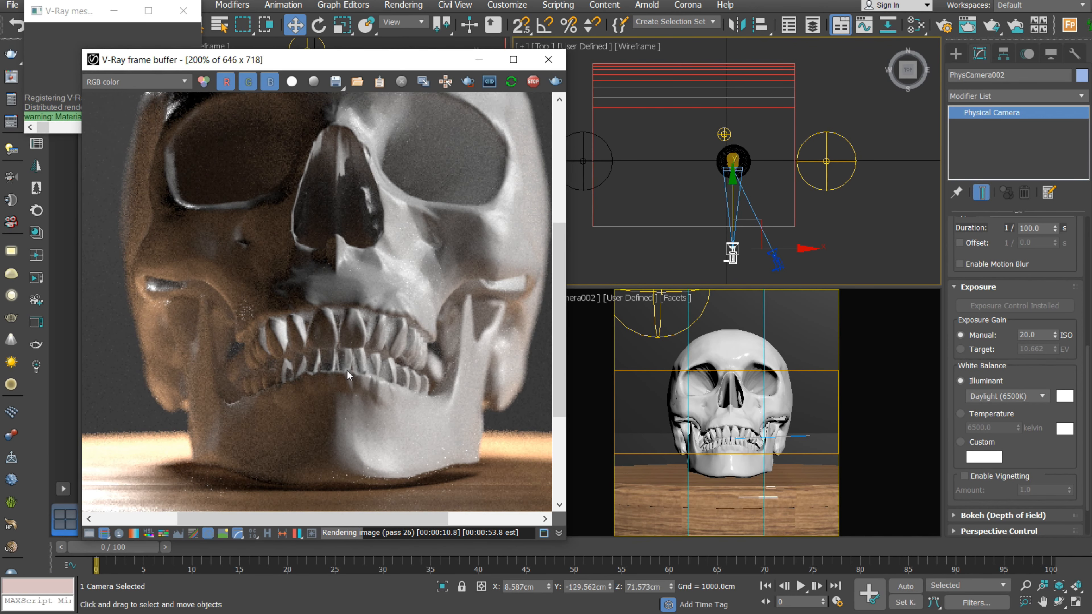
{"action": "scroll", "coordinate": [366, 420], "scroll_direction": "down", "scroll_amount": 1}
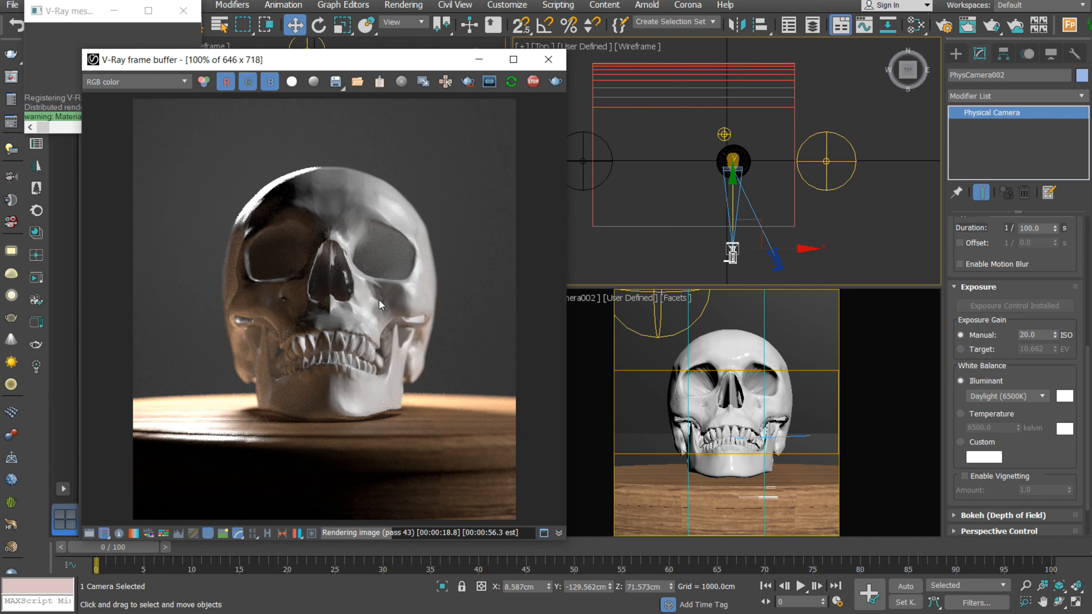
{"action": "scroll", "coordinate": [376, 401], "scroll_direction": "up", "scroll_amount": 3}
{"action": "scroll", "coordinate": [268, 382], "scroll_direction": "down", "scroll_amount": 2}
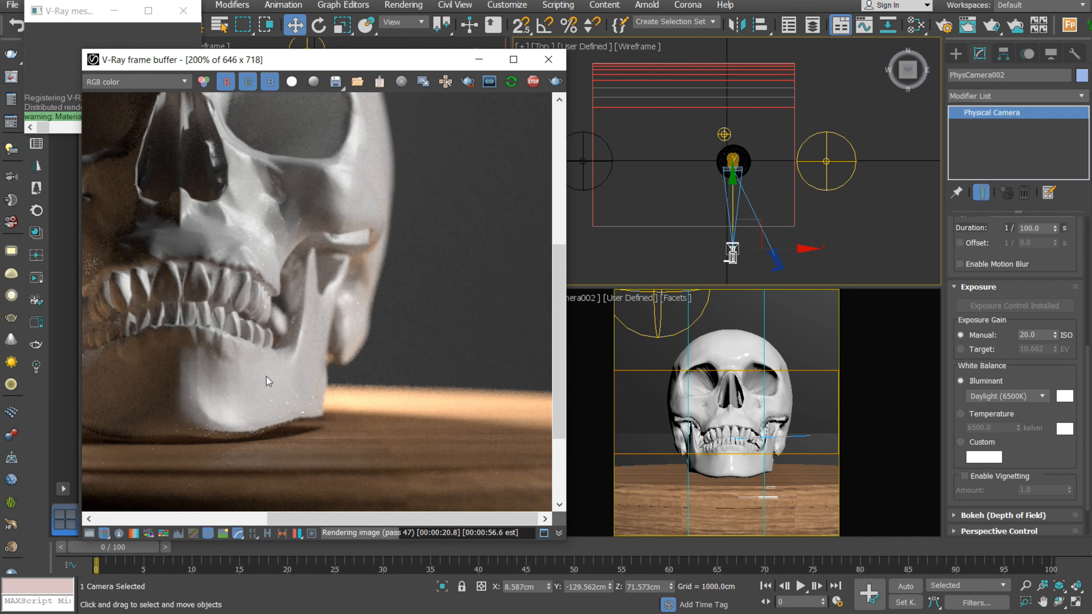
{"action": "scroll", "coordinate": [315, 352], "scroll_direction": "down", "scroll_amount": 2}
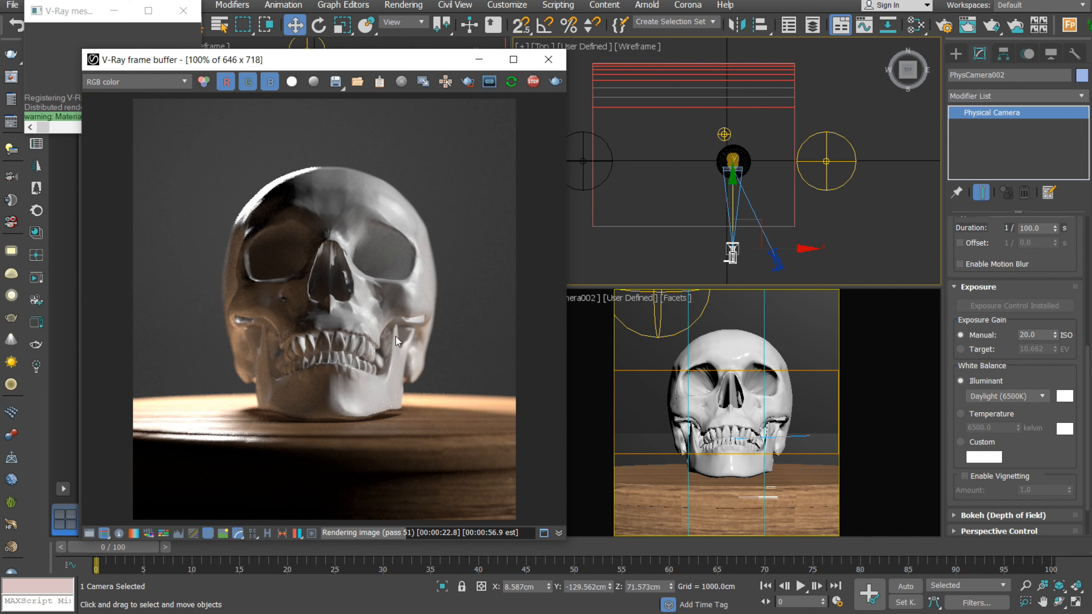
Switch PhysCamera002 to a custom focus distance and adjust it to about 124.558 cm, onto the front of the skull
{"action": "left_click_drag", "start_coordinate": [996, 352], "coordinate": [998, 412]}
{"action": "scroll", "coordinate": [997, 322], "scroll_direction": "up", "scroll_amount": 3}
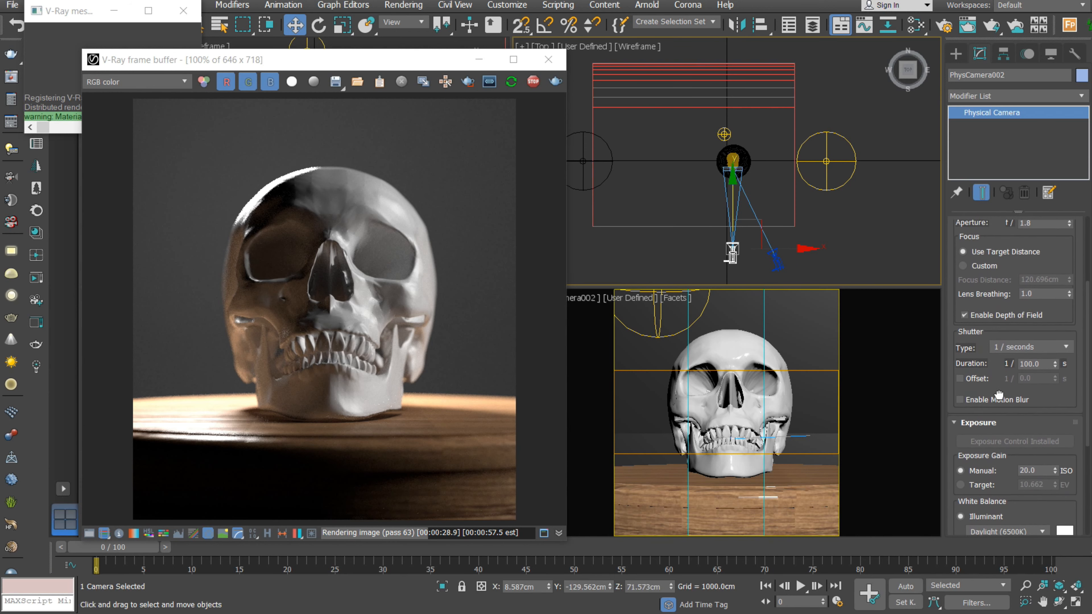
{"action": "mouse_move", "coordinate": [994, 294]}
{"action": "left_mouse_down"}
{"action": "mouse_move", "coordinate": [996, 271]}
{"action": "mouse_move", "coordinate": [1005, 282]}
{"action": "left_mouse_up"}
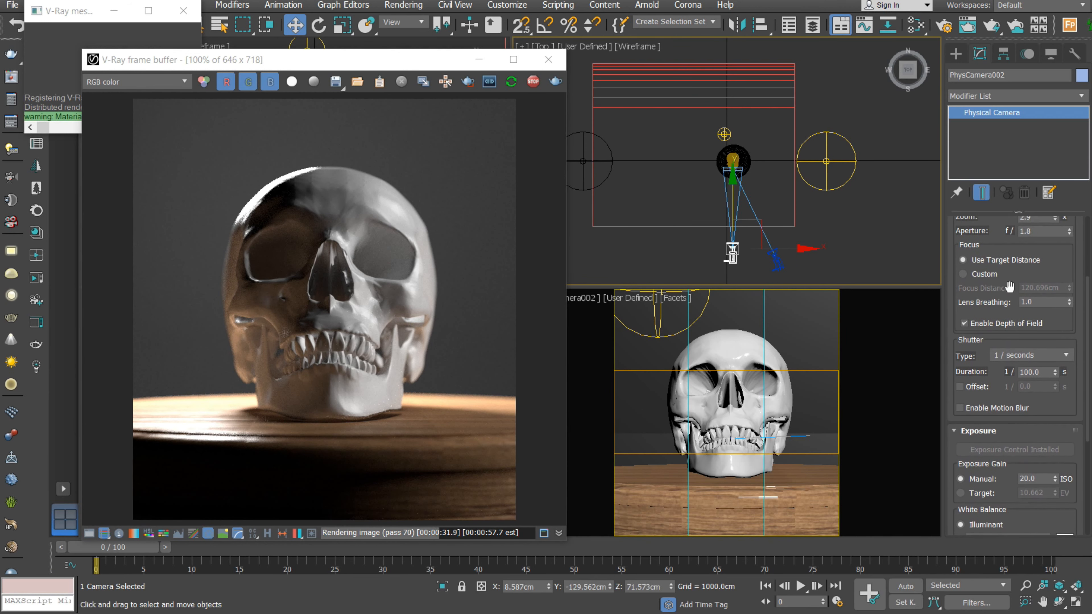
{"action": "left_click", "coordinate": [995, 277]}
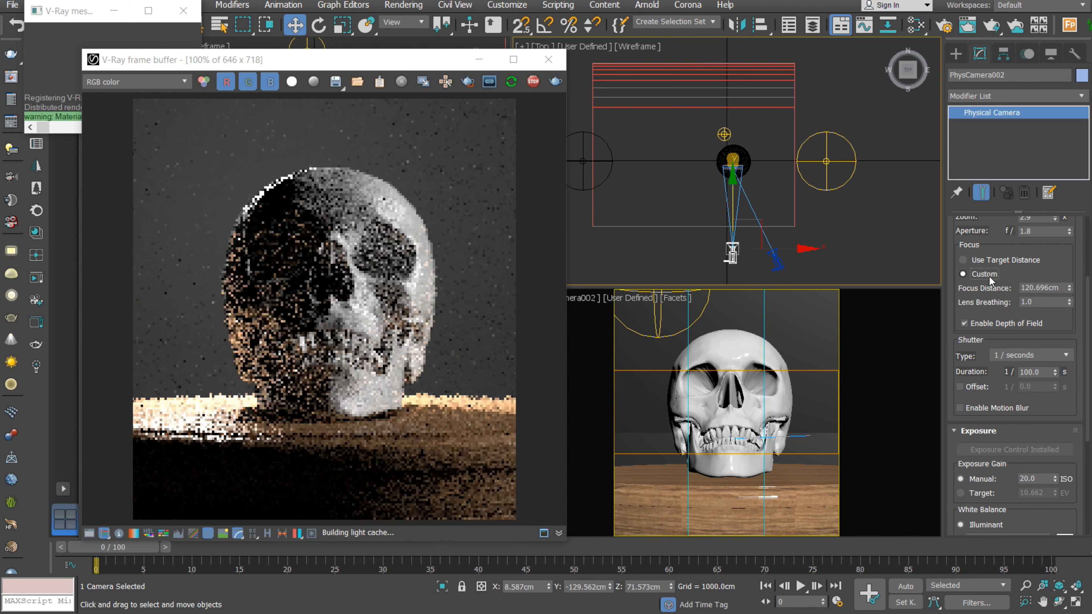
{"action": "double_click", "coordinate": [1045, 292]}
{"action": "scroll", "coordinate": [736, 163], "scroll_direction": "up", "scroll_amount": 5}
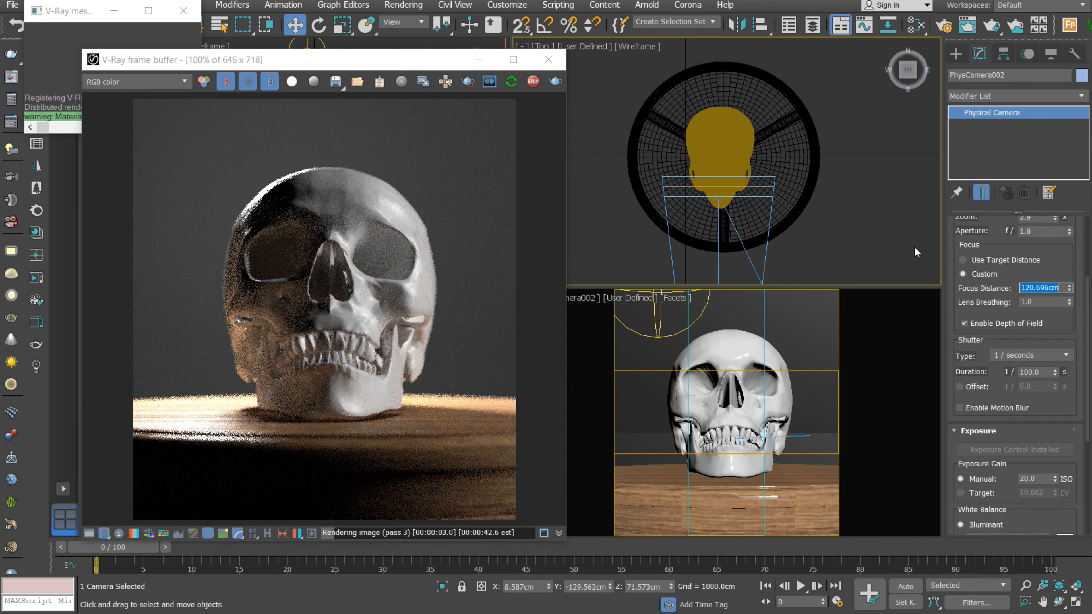
{"action": "left_click_drag", "start_coordinate": [1070, 289], "coordinate": [1070, 296]}
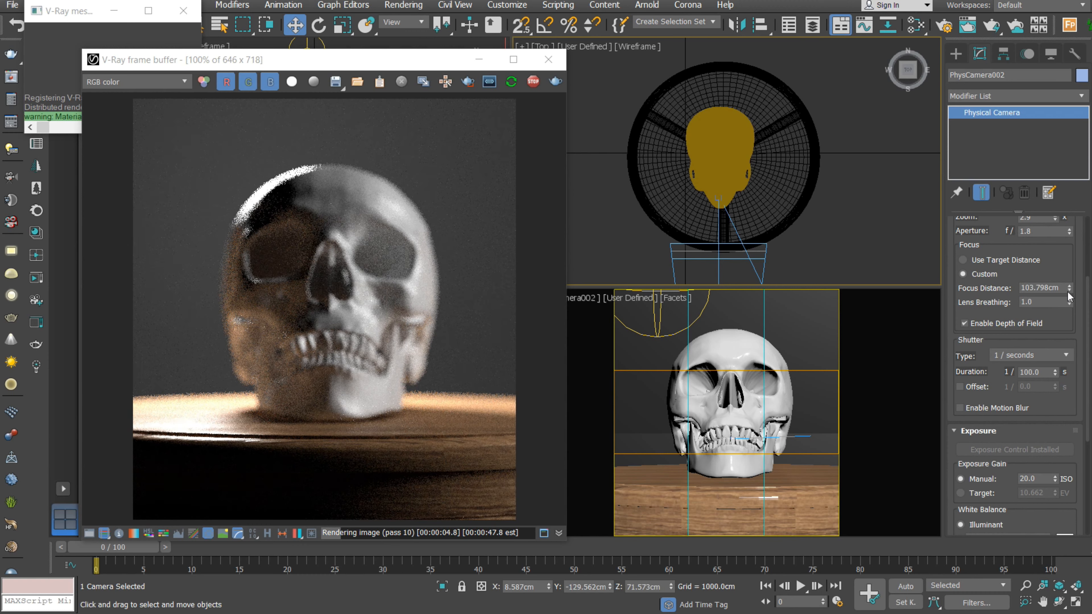
{"action": "left_click_drag", "start_coordinate": [1071, 294], "coordinate": [1071, 276]}
Set the aperture of PhysCamera002 to f/1.0
{"action": "left_click", "coordinate": [1033, 231]}
{"action": "type", "text": "1.0"}
{"action": "key", "text": "Return"}
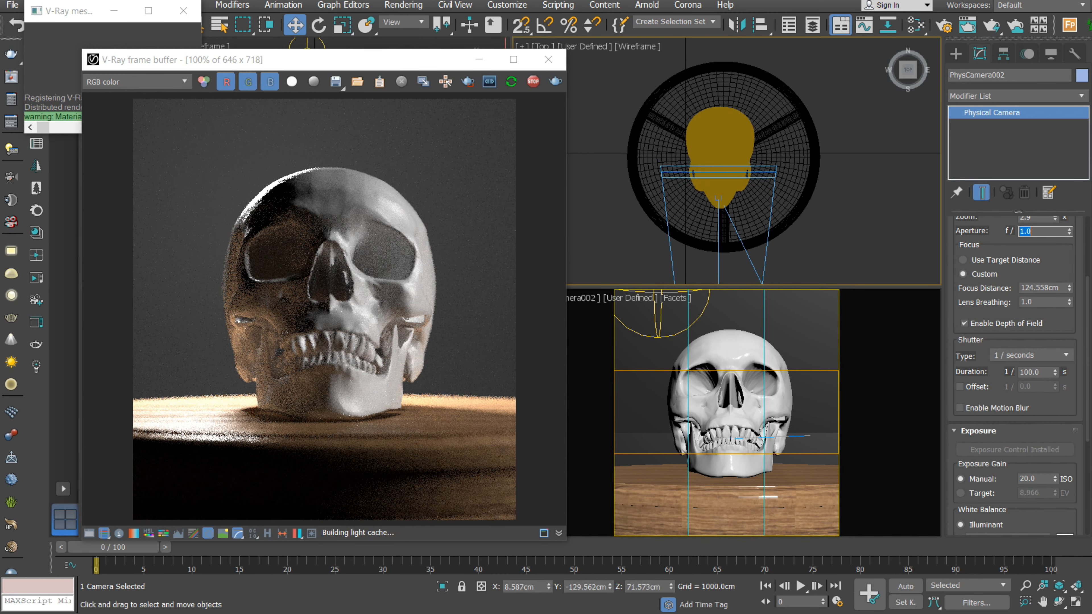
Lower the camera's manual exposure gain to 10 ISO and further to 5 ISO
{"action": "left_click_drag", "start_coordinate": [998, 237], "coordinate": [997, 261]}
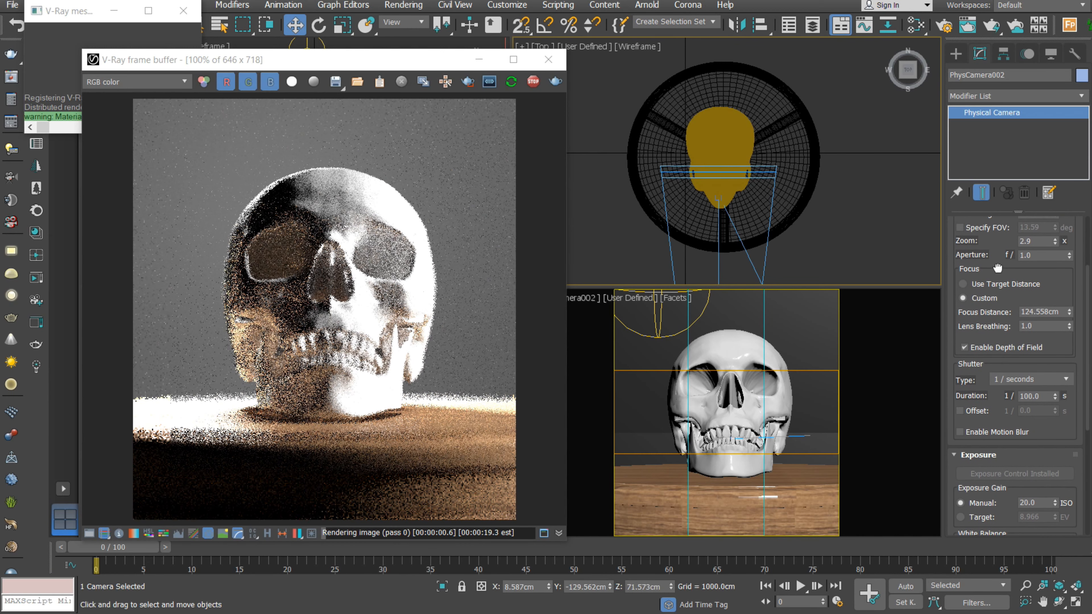
{"action": "scroll", "coordinate": [989, 297], "scroll_direction": "down", "scroll_amount": 3}
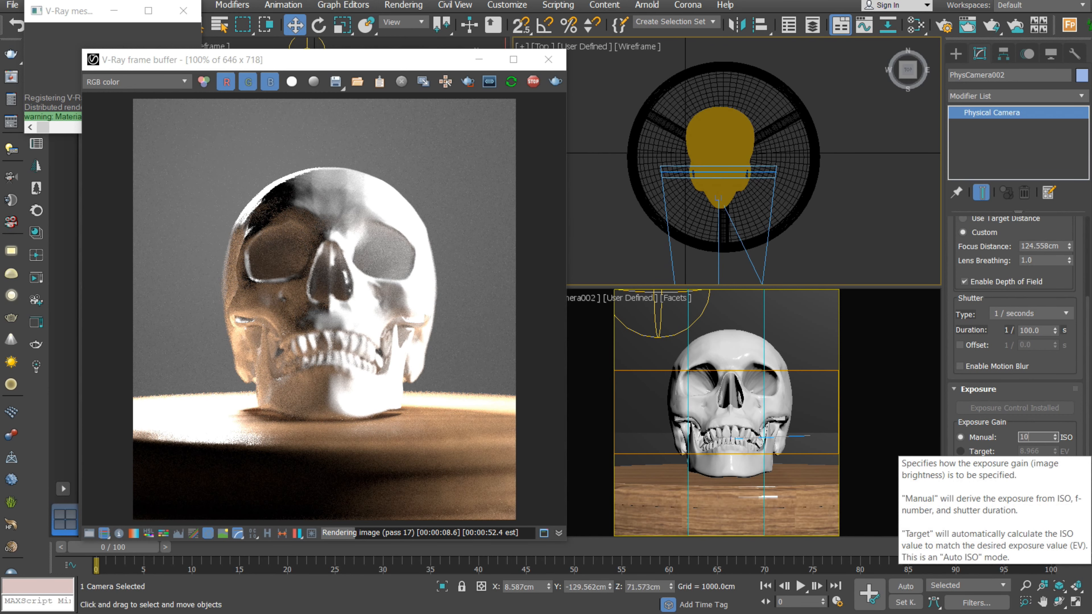
{"action": "key", "text": "Return"}
{"action": "type", "text": "5"}
{"action": "key", "text": "Return"}
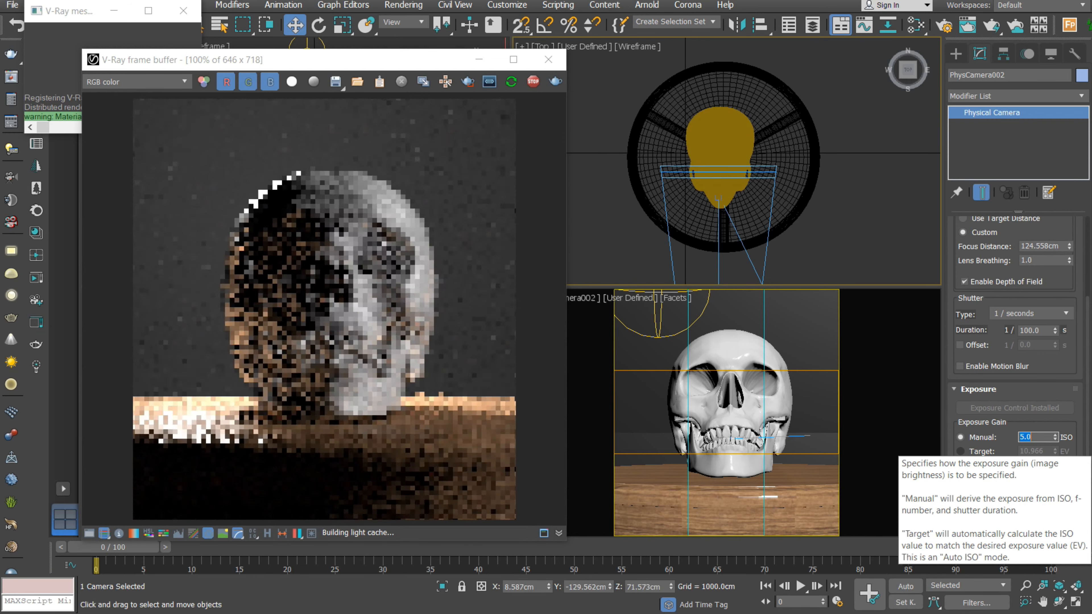
Set the camera's shutter duration to 1/200 s and its manual exposure gain to 20 ISO
{"action": "left_click_drag", "start_coordinate": [1044, 331], "coordinate": [962, 330]}
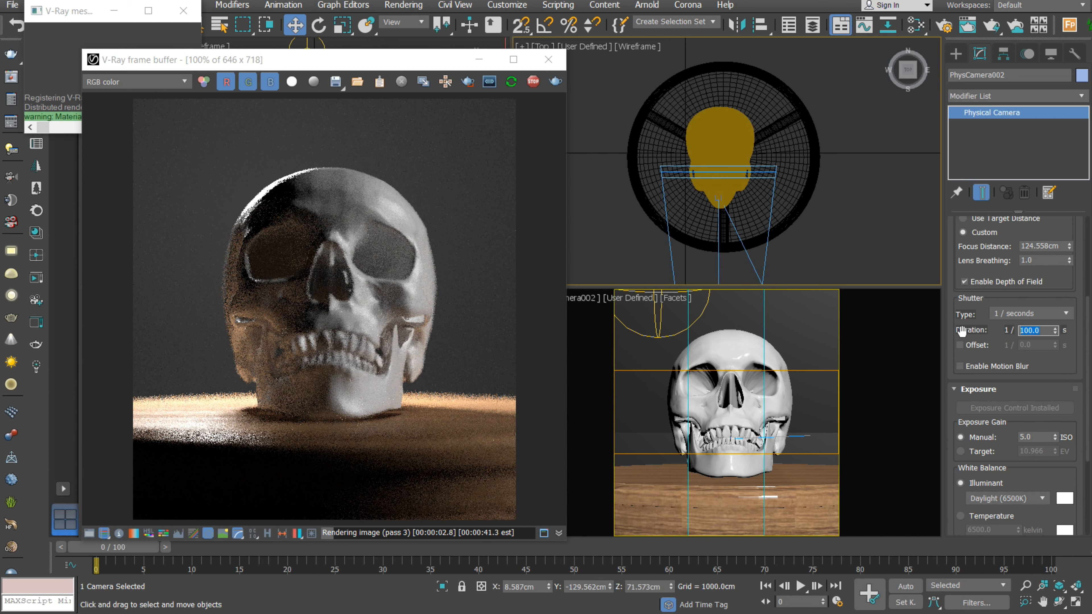
{"action": "type", "text": "200"}
{"action": "left_click", "coordinate": [1043, 441]}
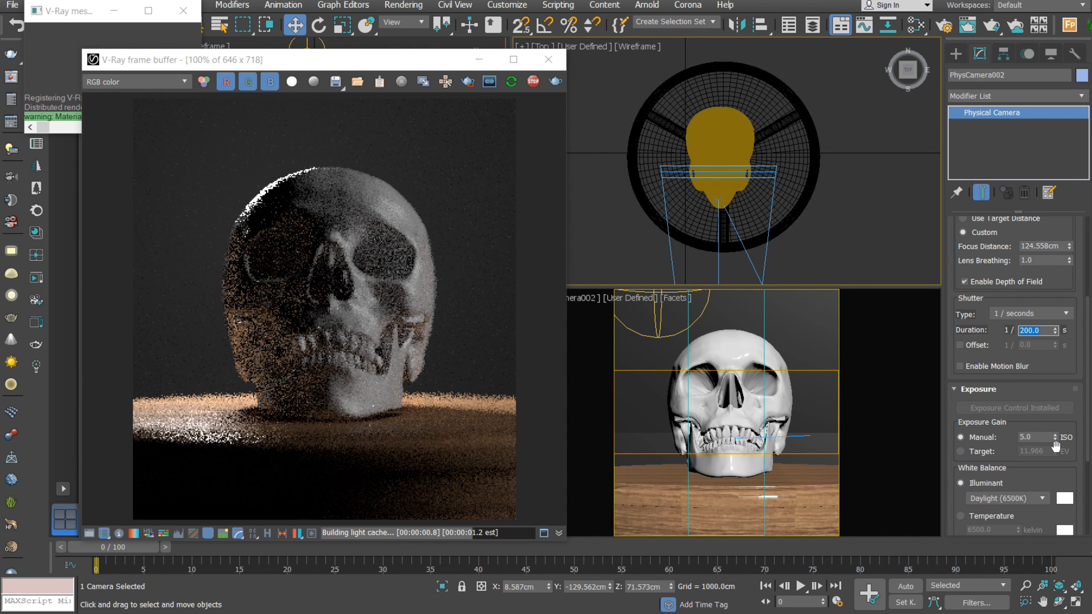
{"action": "left_click_drag", "start_coordinate": [1043, 442], "coordinate": [878, 438]}
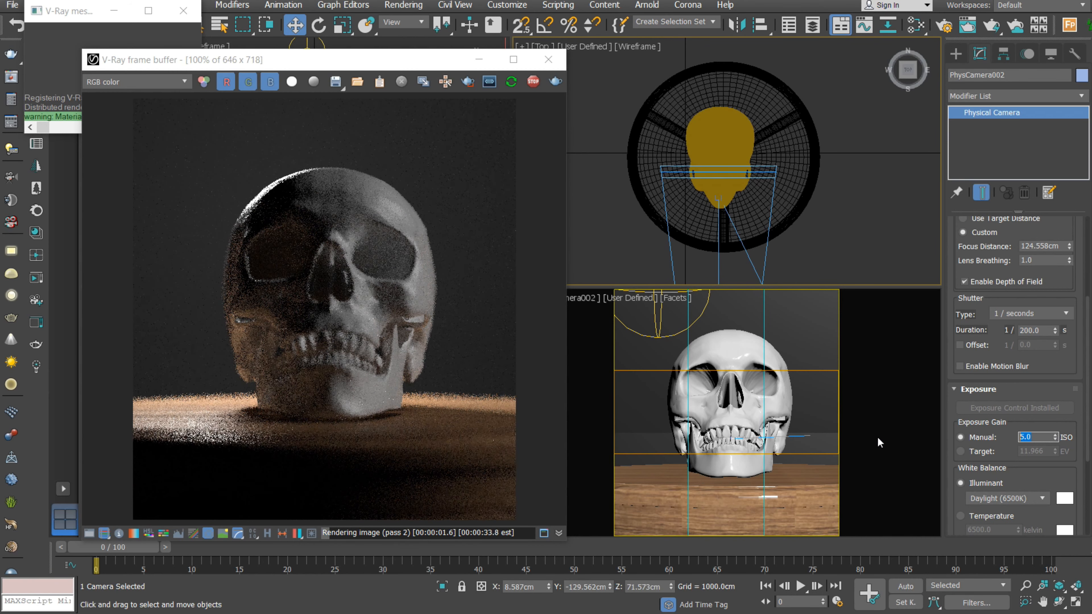
{"action": "type", "text": "1"}
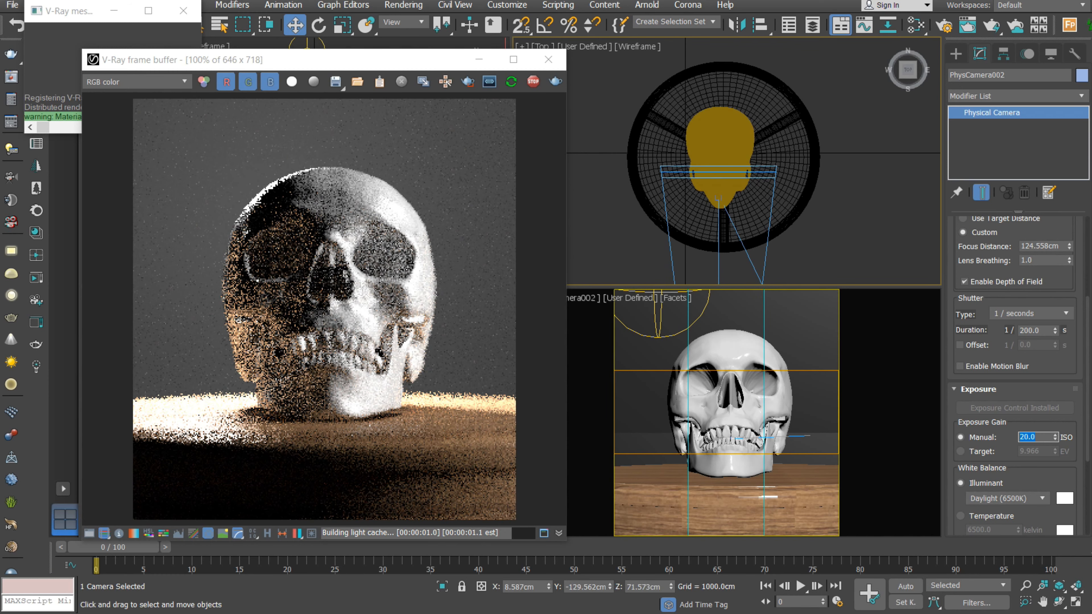
Set PhysCamera002's manual exposure gain to 100 ISO, reduce it to 10 ISO, and inspect the skull's brightness and sharpness in the render
{"action": "type", "text": "00"}
{"action": "key", "text": "Return"}
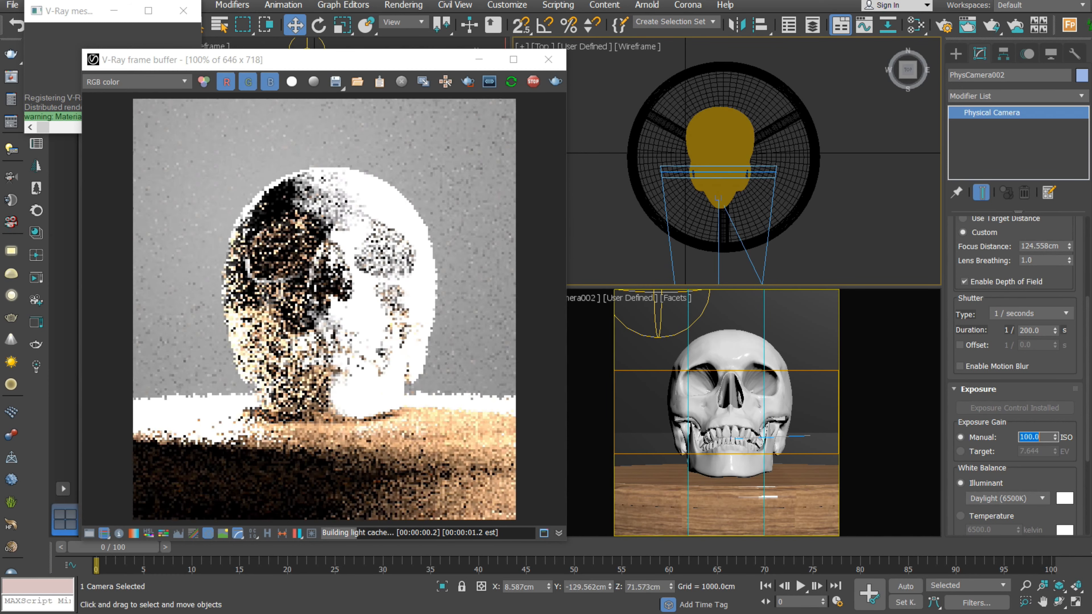
{"action": "type", "text": "10"}
{"action": "key", "text": "Return"}
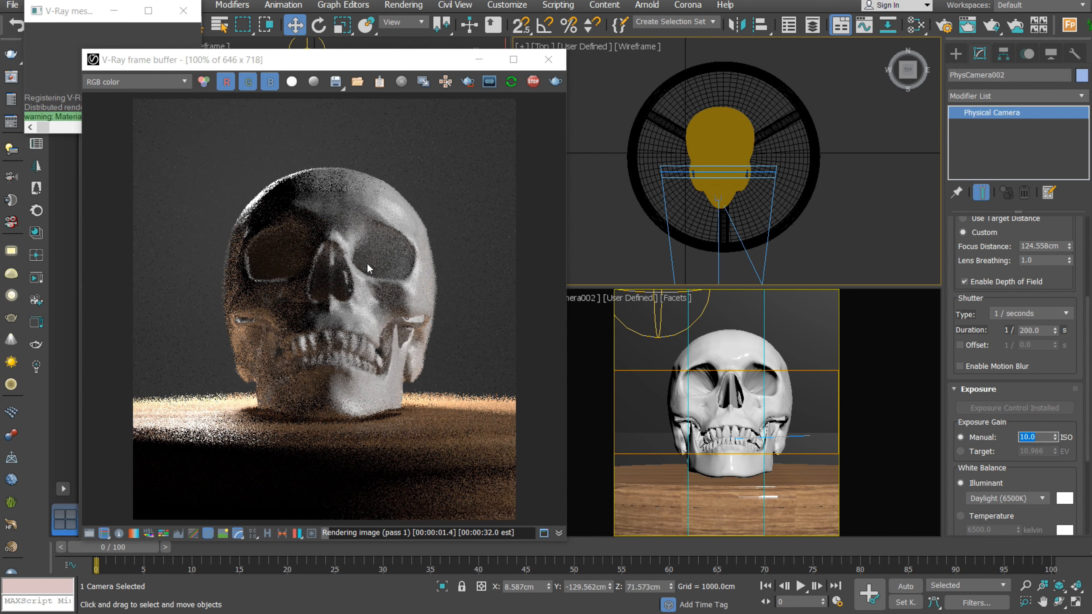
{"action": "scroll", "coordinate": [326, 292], "scroll_direction": "up", "scroll_amount": 1}
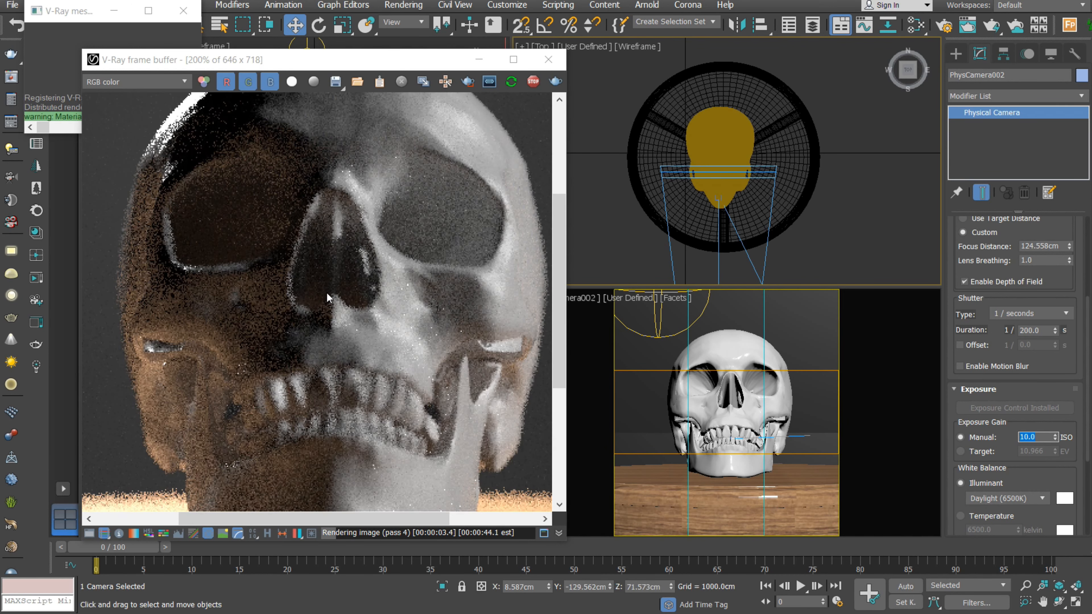
{"action": "scroll", "coordinate": [327, 292], "scroll_direction": "down", "scroll_amount": 1}
{"action": "scroll", "coordinate": [398, 324], "scroll_direction": "up", "scroll_amount": 1}
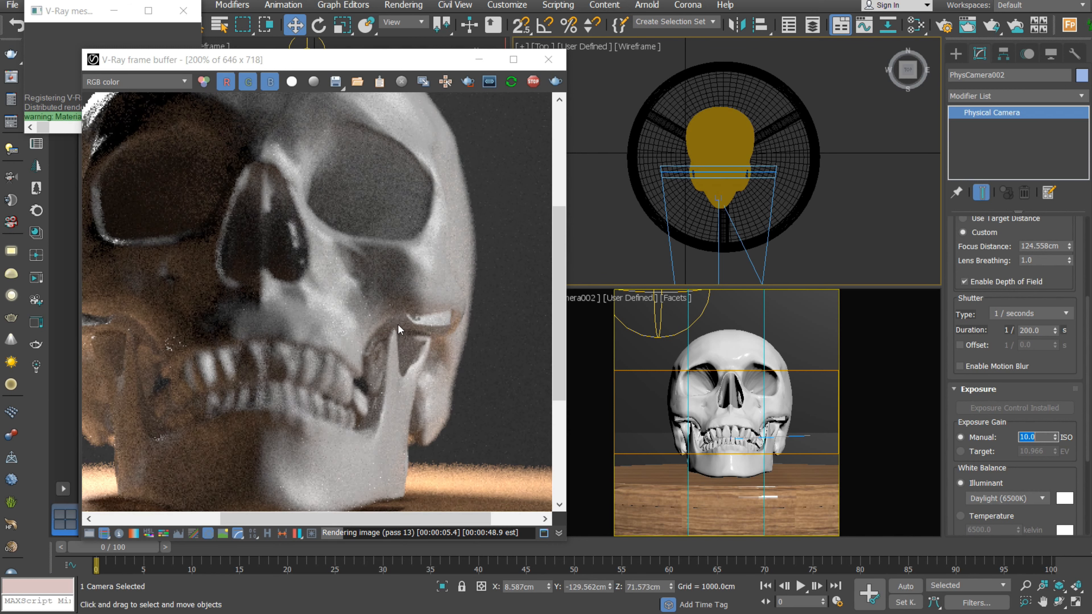
{"action": "scroll", "coordinate": [379, 338], "scroll_direction": "up", "scroll_amount": 1}
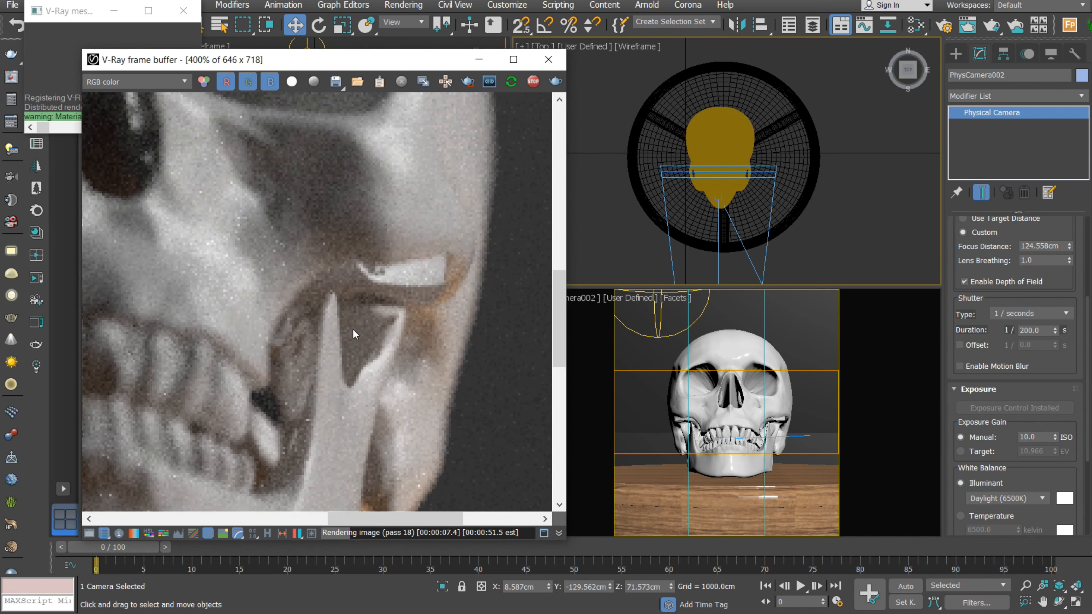
{"action": "scroll", "coordinate": [333, 455], "scroll_direction": "down", "scroll_amount": 2}
{"action": "scroll", "coordinate": [308, 317], "scroll_direction": "up", "scroll_amount": 1}
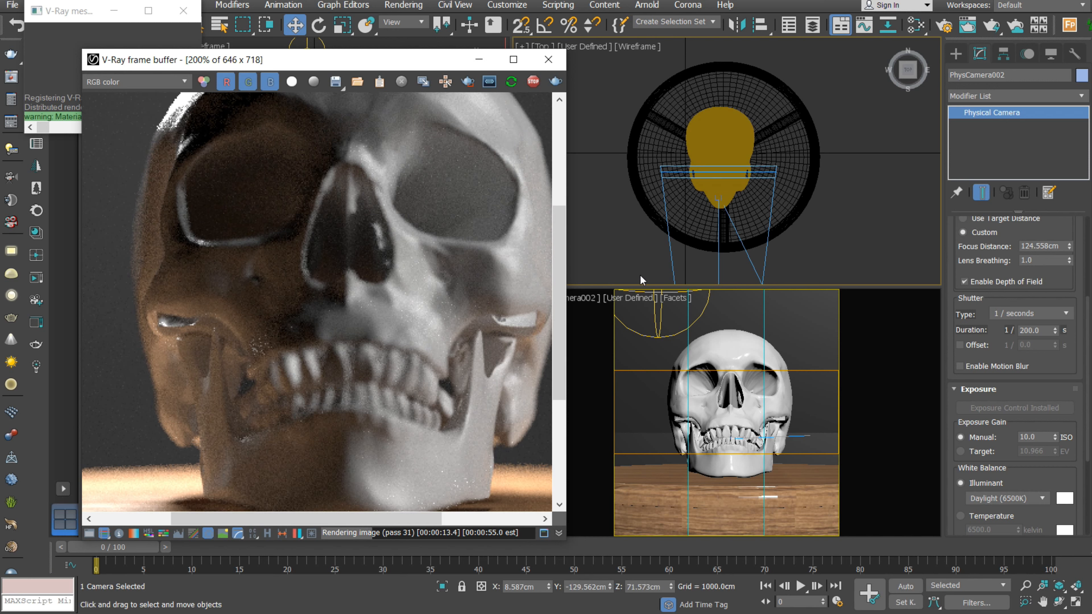
Shorten the camera's custom focus distance to 117.085 cm and check the sharpness of the teeth in the render
{"action": "left_click", "coordinate": [1070, 263]}
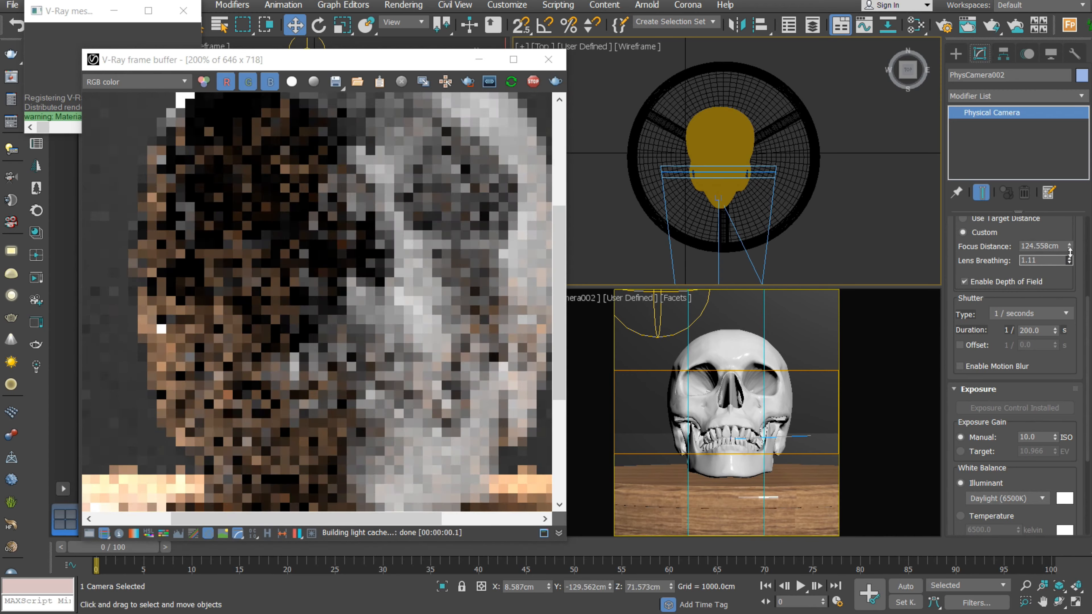
{"action": "left_click", "coordinate": [1070, 259]}
{"action": "left_click_drag", "start_coordinate": [1070, 244], "coordinate": [1073, 249]}
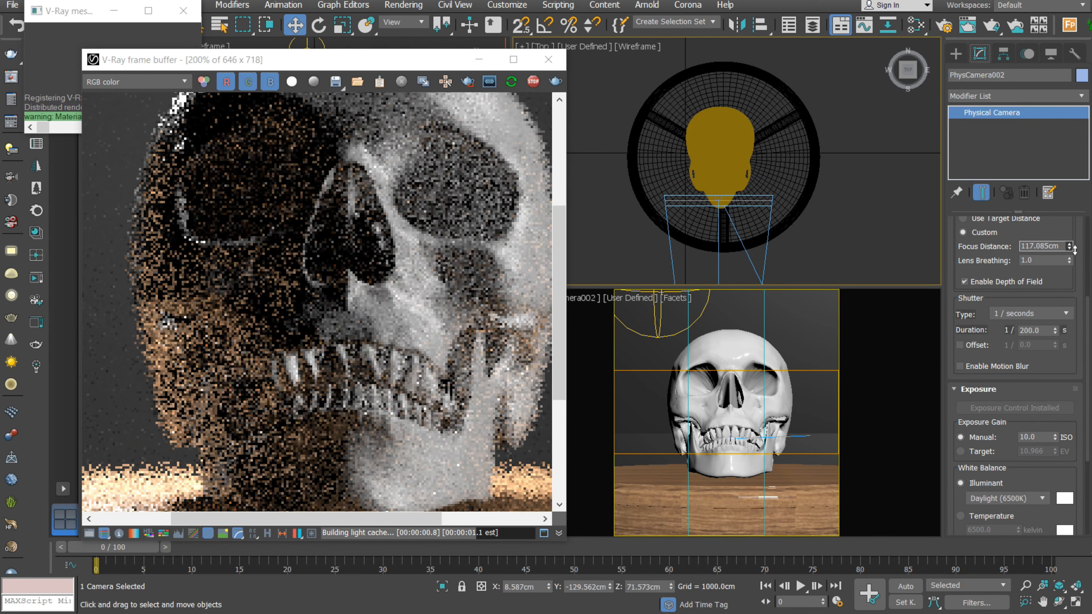
{"action": "scroll", "coordinate": [356, 324], "scroll_direction": "down", "scroll_amount": 1}
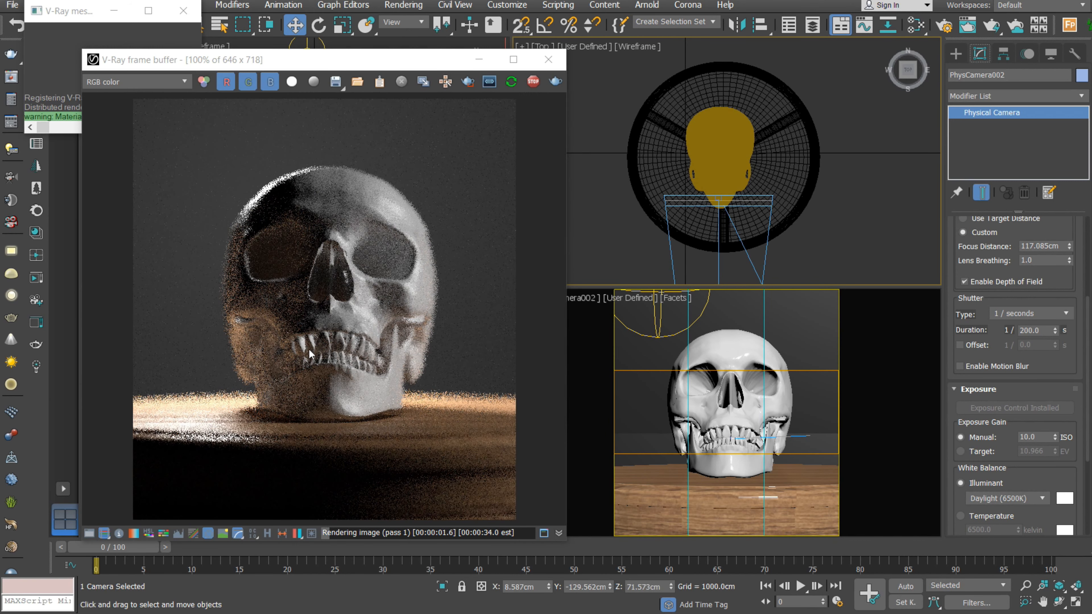
{"action": "scroll", "coordinate": [278, 367], "scroll_direction": "up", "scroll_amount": 1}
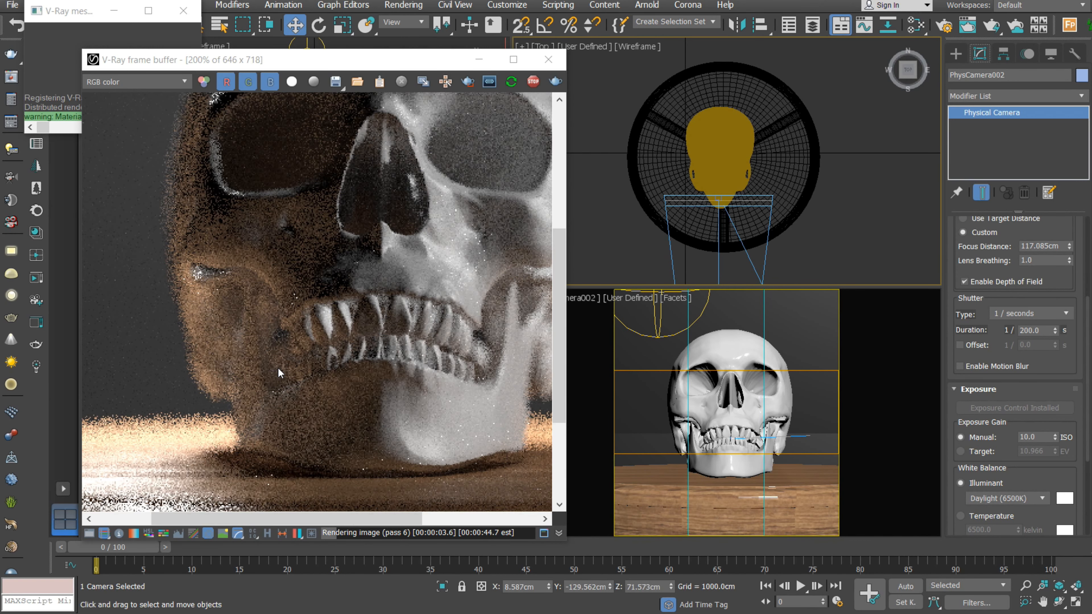
{"action": "middle_click_drag", "start_coordinate": [403, 328], "coordinate": [392, 293]}
{"action": "scroll", "coordinate": [275, 311], "scroll_direction": "down", "scroll_amount": 1}
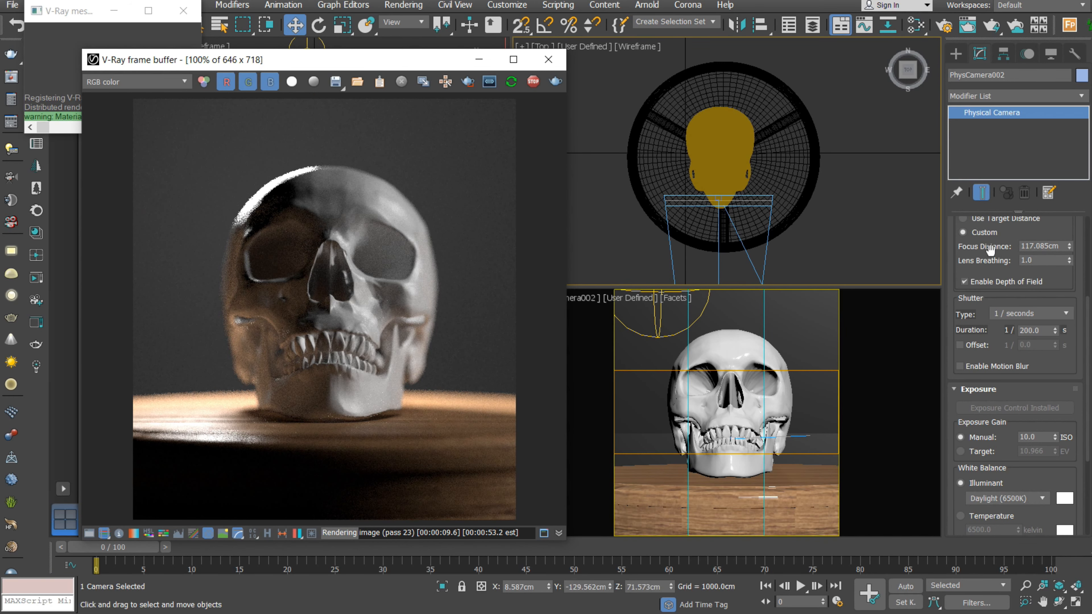
Switch the camera's focus to its target distance and move the camera target along Y deeper into the skull, to about -4.498 cm
{"action": "left_click_drag", "start_coordinate": [1000, 222], "coordinate": [1002, 268]}
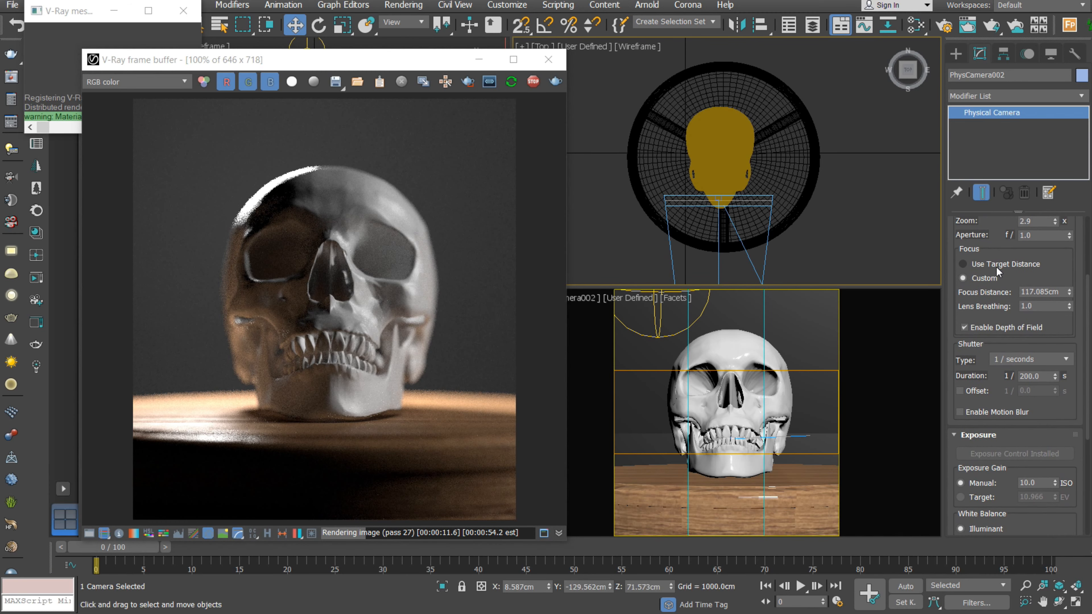
{"action": "left_click", "coordinate": [997, 266]}
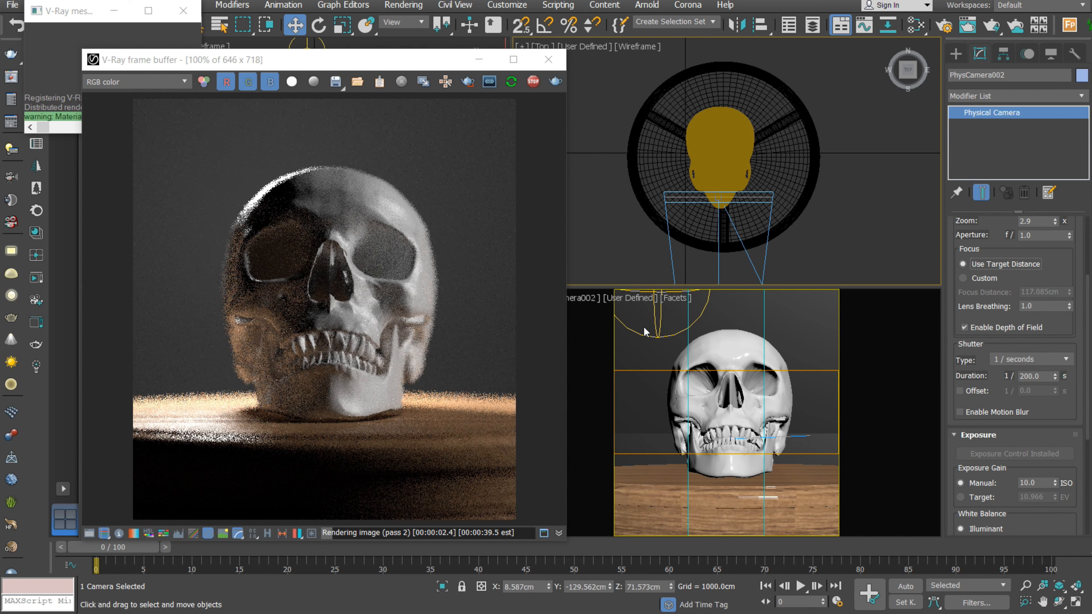
{"action": "left_click", "coordinate": [719, 204]}
{"action": "scroll", "coordinate": [718, 181], "scroll_direction": "up", "scroll_amount": 2}
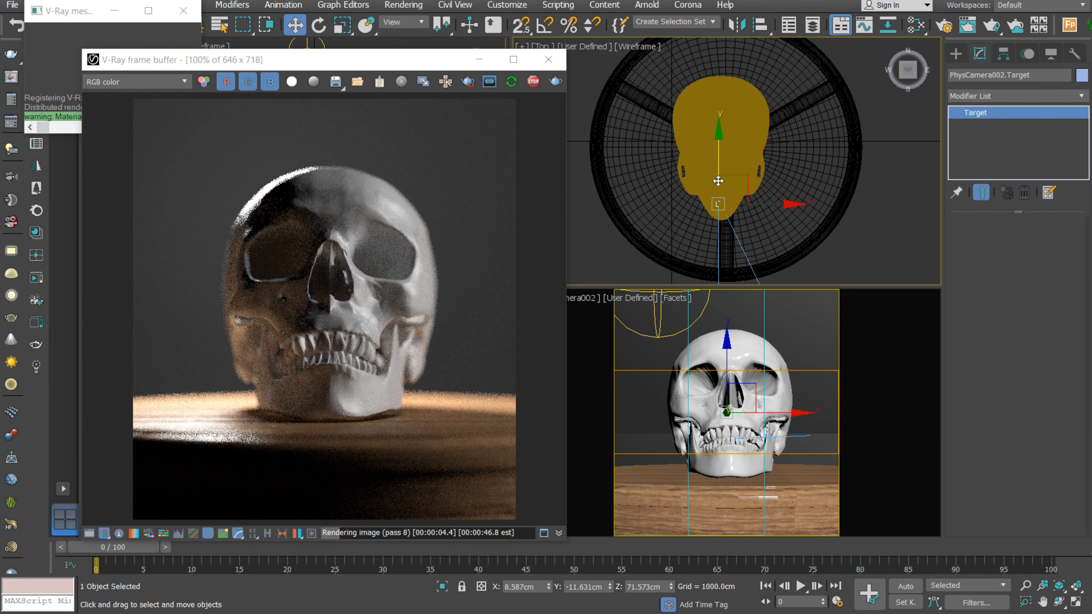
{"action": "scroll", "coordinate": [718, 181], "scroll_direction": "up", "scroll_amount": 5}
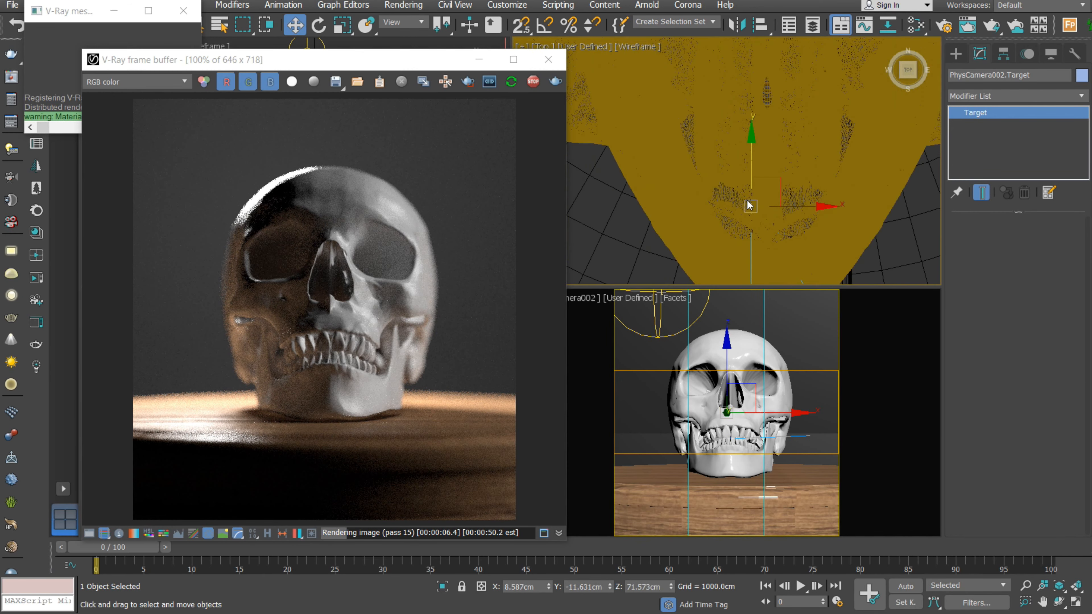
{"action": "scroll", "coordinate": [750, 205], "scroll_direction": "down", "scroll_amount": 6}
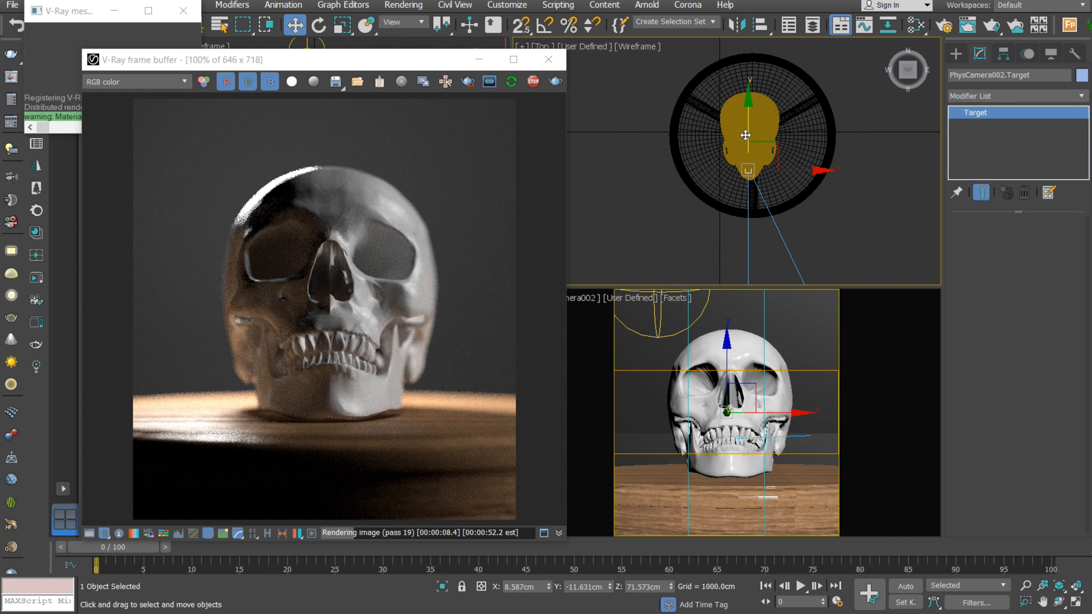
{"action": "left_click_drag", "start_coordinate": [746, 135], "coordinate": [747, 114]}
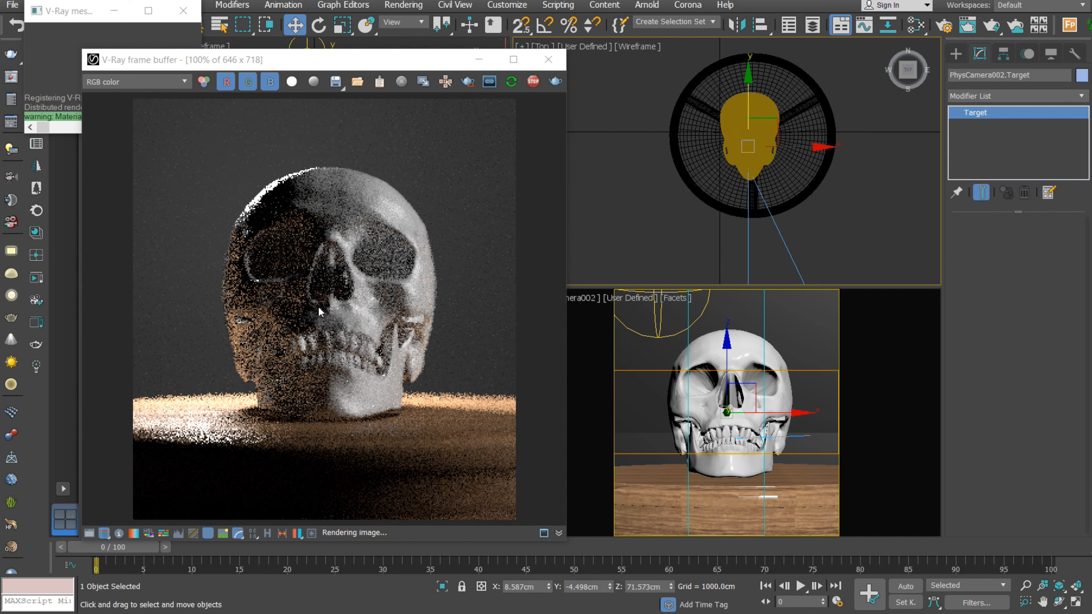
{"action": "scroll", "coordinate": [315, 359], "scroll_direction": "up", "scroll_amount": 1}
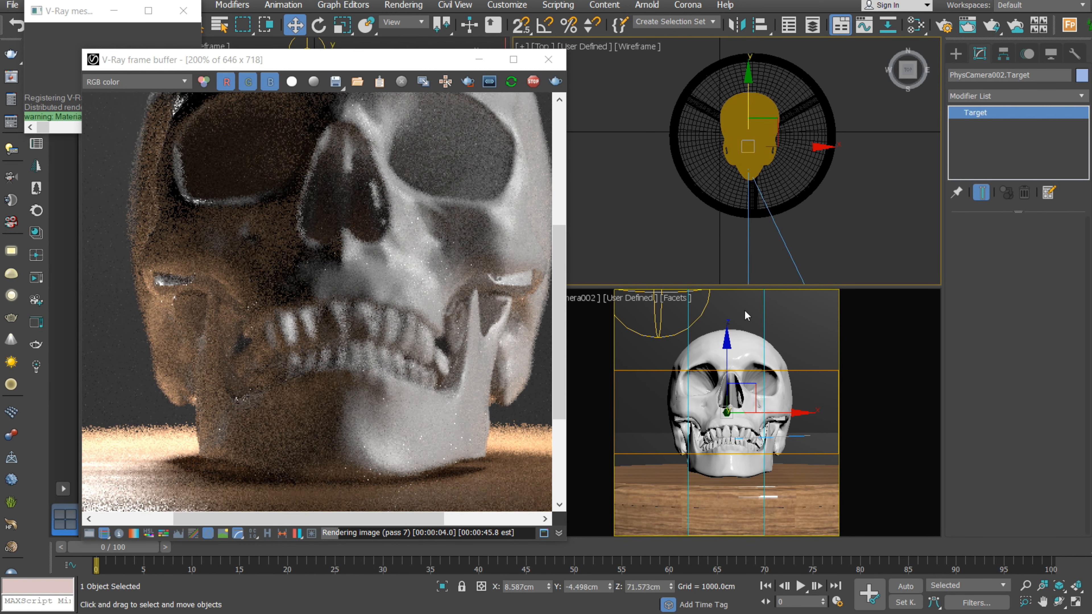
Set PhysCamera002's aperture to f/1.8 and its shutter duration to 1/100 s
{"action": "scroll", "coordinate": [721, 226], "scroll_direction": "down", "scroll_amount": 6}
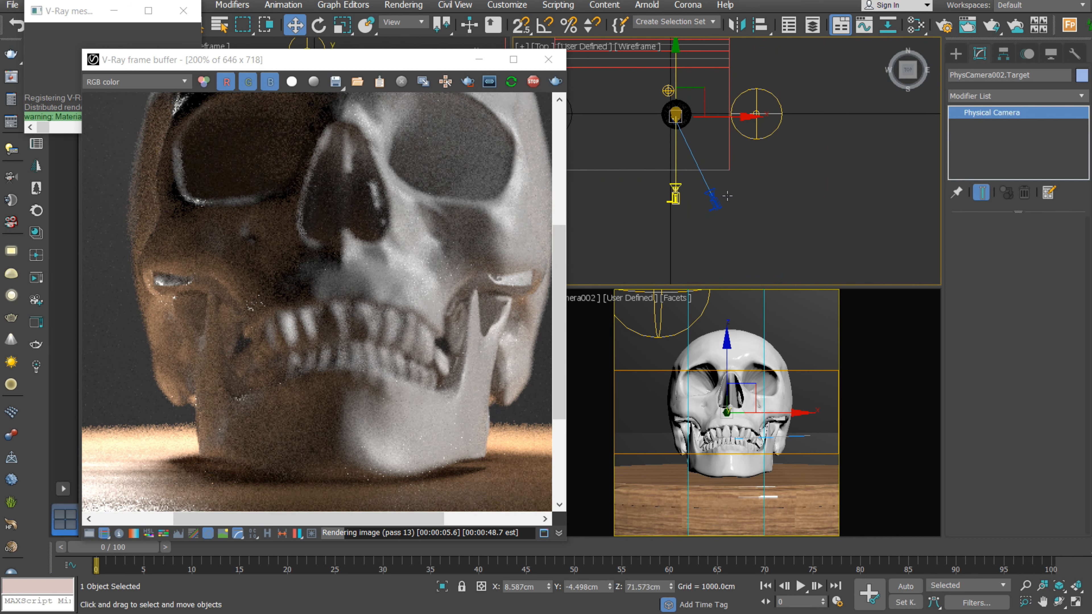
{"action": "left_click", "coordinate": [675, 194]}
{"action": "double_click", "coordinate": [1030, 357]}
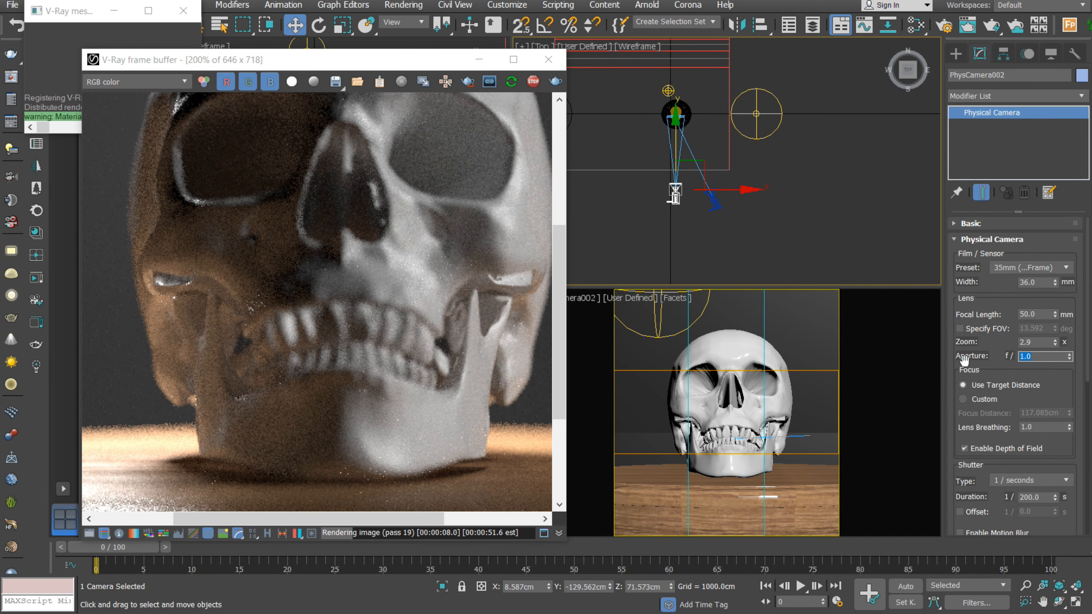
{"action": "type", "text": "1.8"}
{"action": "key", "text": "Return"}
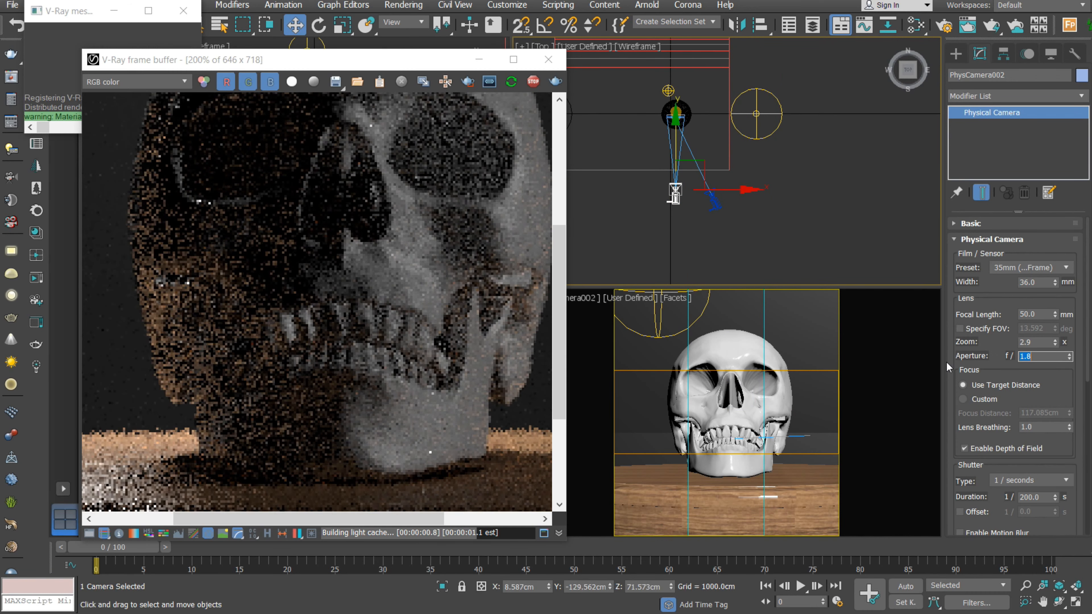
{"action": "scroll", "coordinate": [993, 371], "scroll_direction": "down", "scroll_amount": 5}
{"action": "double_click", "coordinate": [1037, 349]}
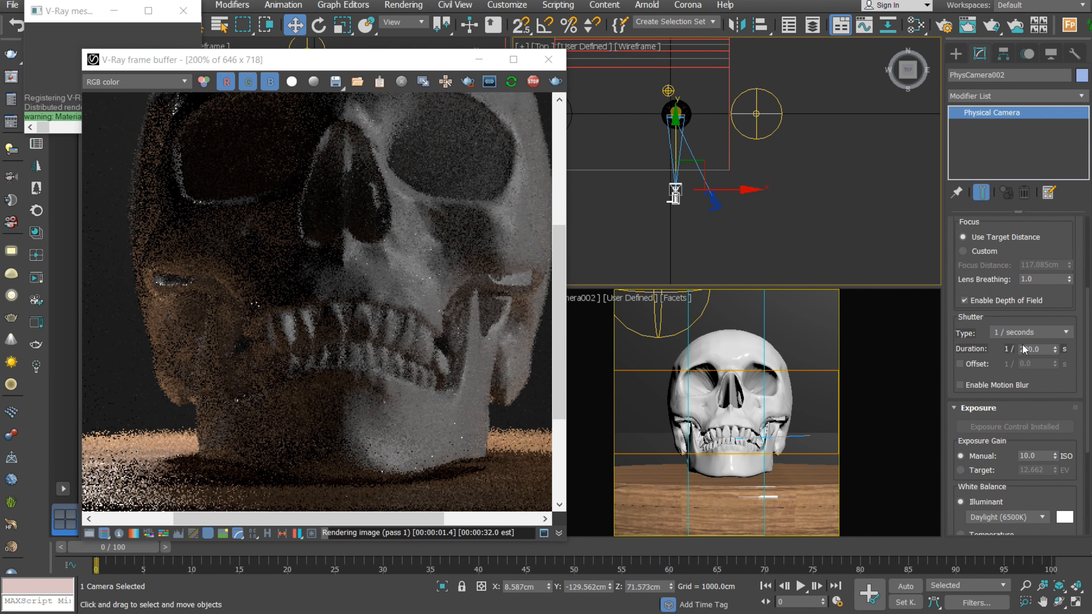
{"action": "type", "text": "100"}
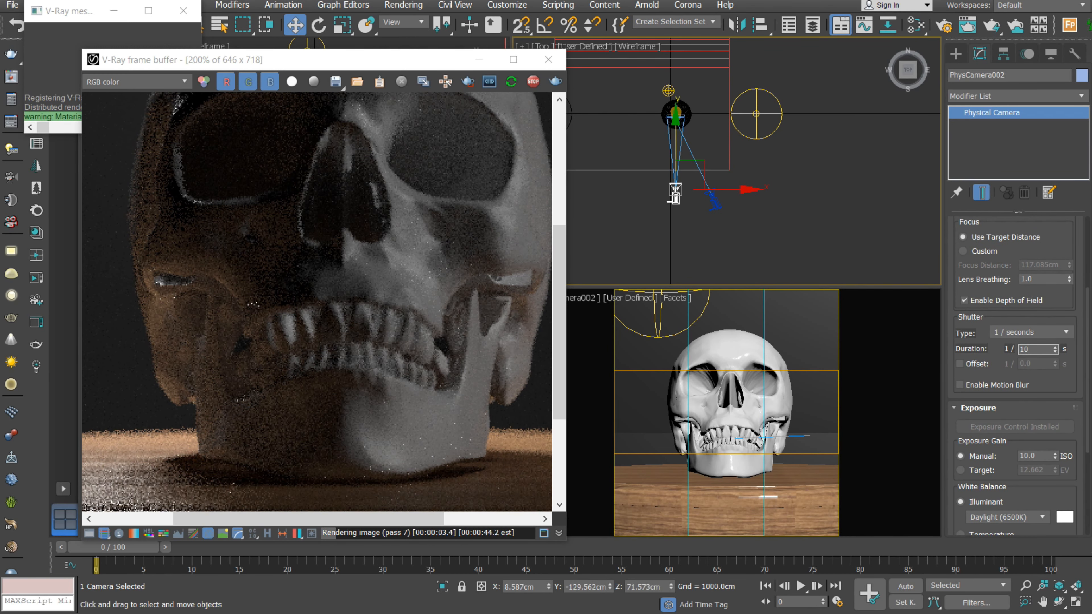
{"action": "key", "text": "Return"}
Set the camera's manual exposure gain to 20 ISO and then 15 ISO, and check the skull's depth of field in the render
{"action": "left_click", "coordinate": [1047, 458]}
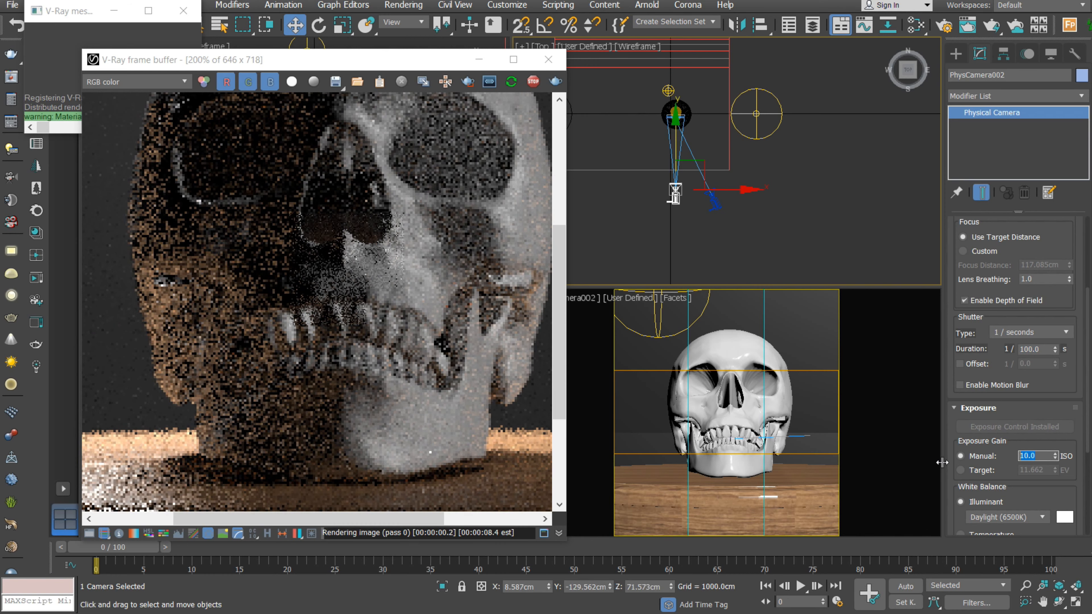
{"action": "type", "text": "15"}
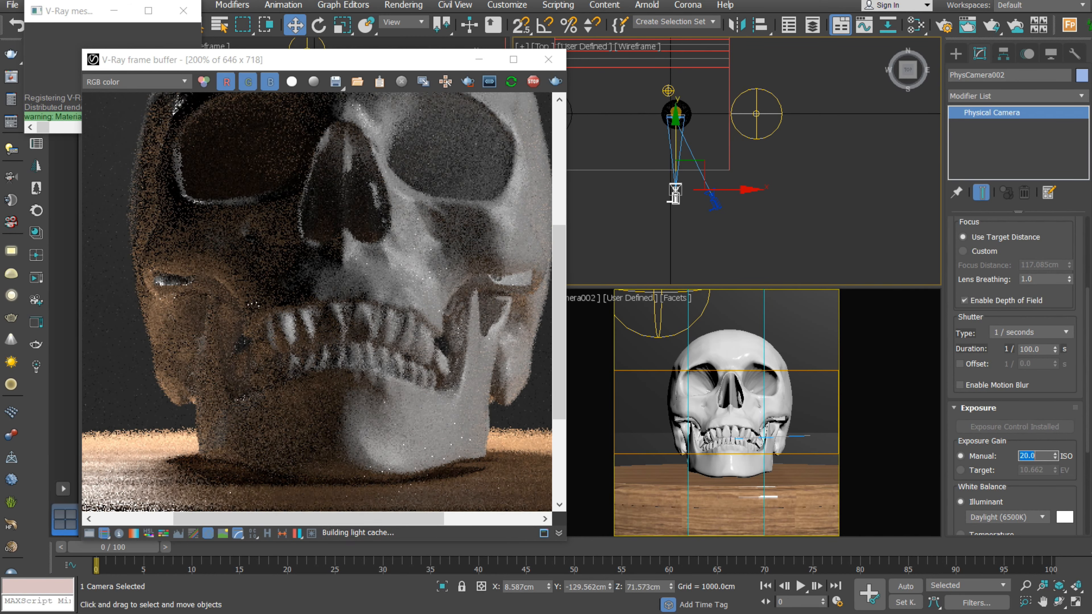
{"action": "key", "text": "Return"}
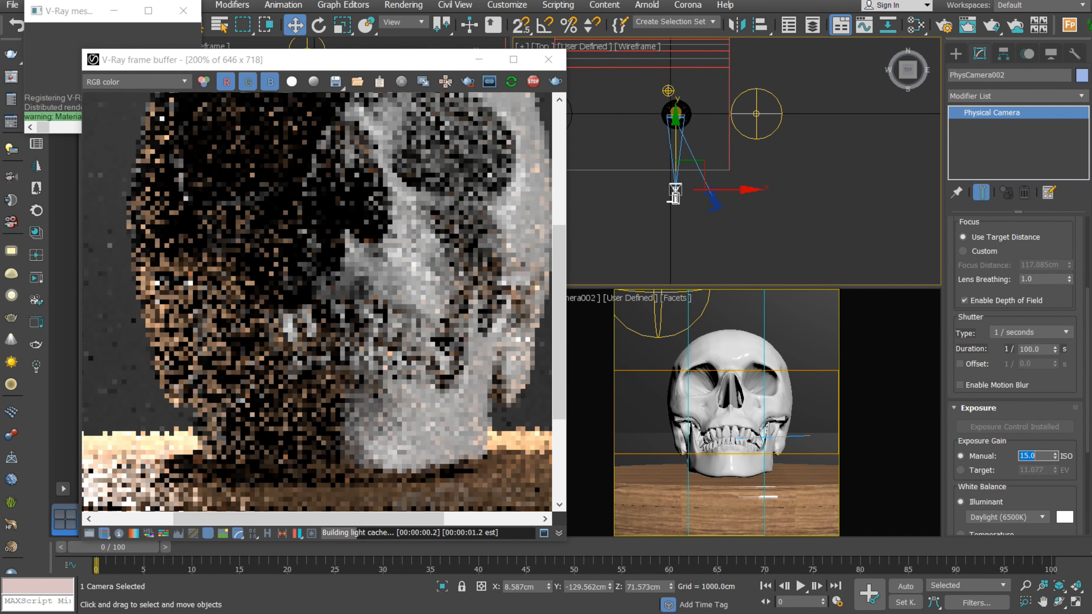
{"action": "scroll", "coordinate": [432, 344], "scroll_direction": "down", "scroll_amount": 2}
{"action": "scroll", "coordinate": [334, 327], "scroll_direction": "up", "scroll_amount": 1}
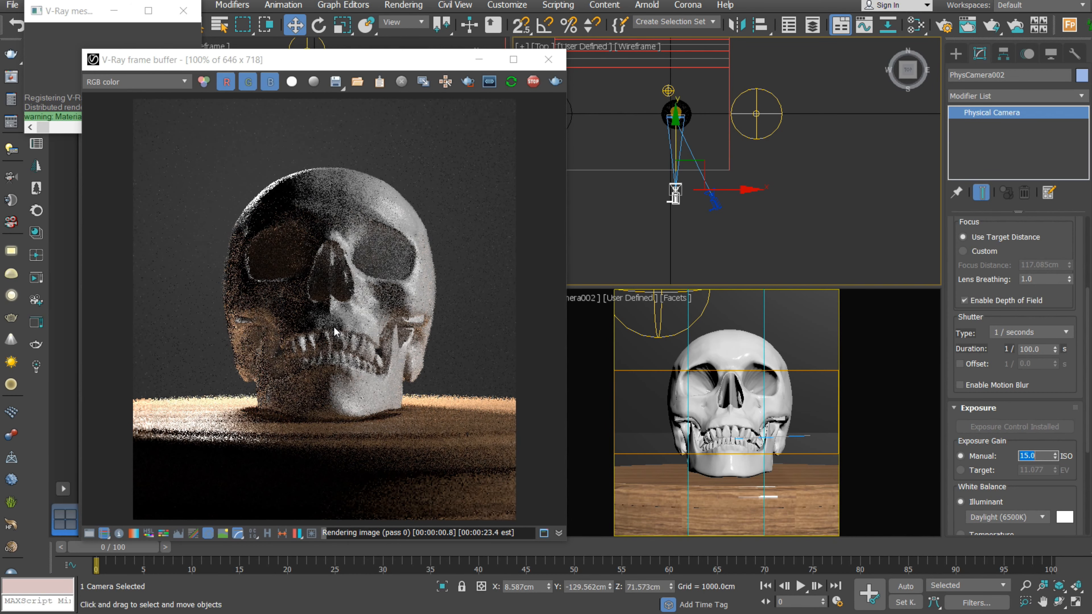
{"action": "scroll", "coordinate": [391, 313], "scroll_direction": "up", "scroll_amount": 1}
{"action": "scroll", "coordinate": [394, 307], "scroll_direction": "down", "scroll_amount": 1}
{"action": "scroll", "coordinate": [389, 326], "scroll_direction": "up", "scroll_amount": 1}
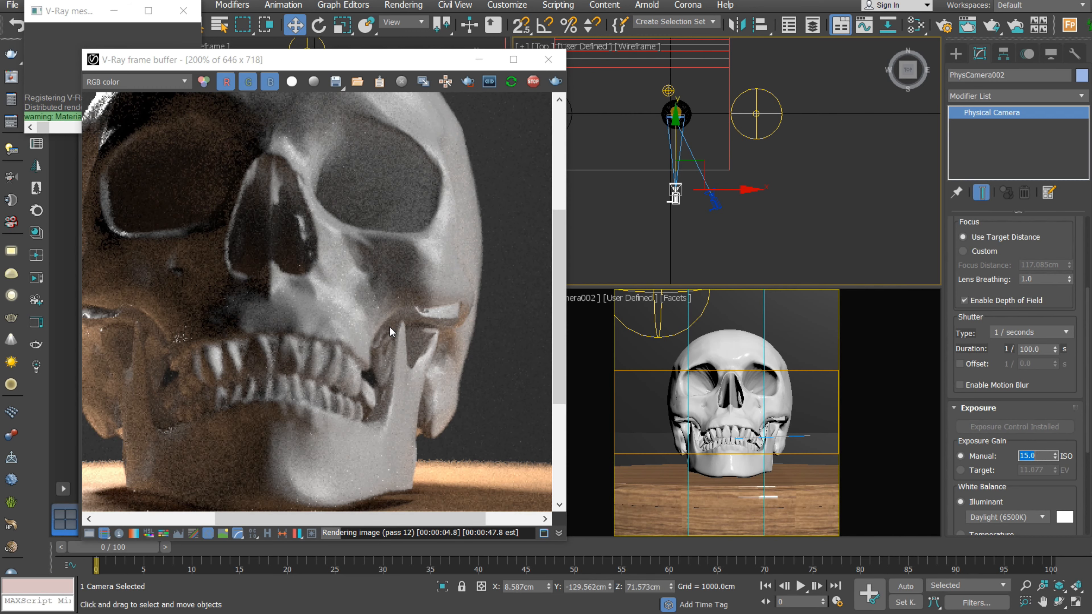
{"action": "scroll", "coordinate": [352, 303], "scroll_direction": "down", "scroll_amount": 1}
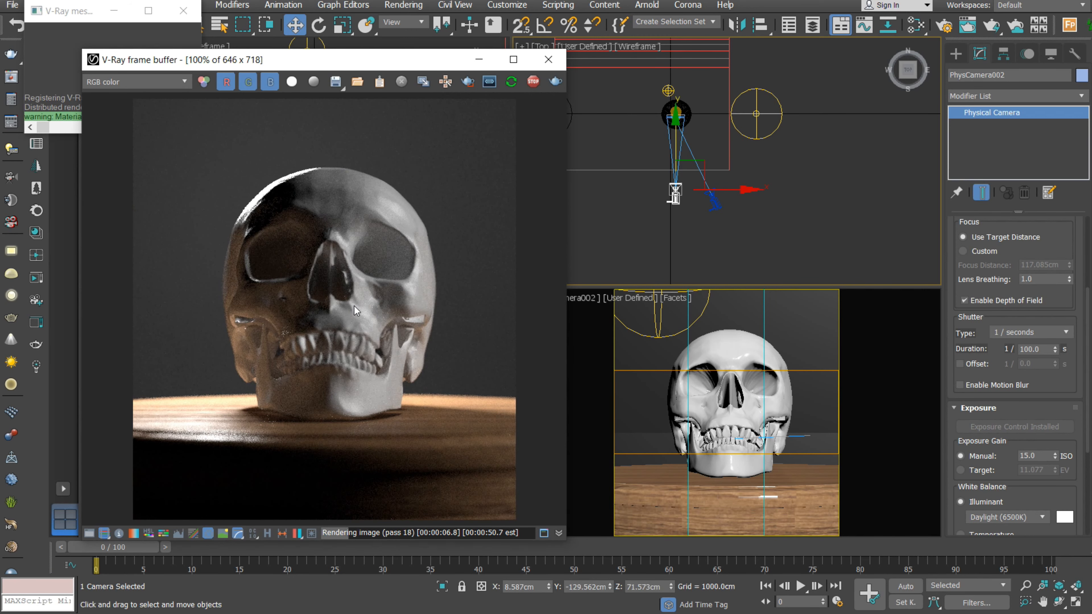
Deselect the camera and clear the workspace by moving the frame buffer beside the viewports and minimizing the V-Ray messages window
{"action": "left_click_drag", "start_coordinate": [442, 66], "coordinate": [300, 100]}
{"action": "left_click", "coordinate": [651, 225]}
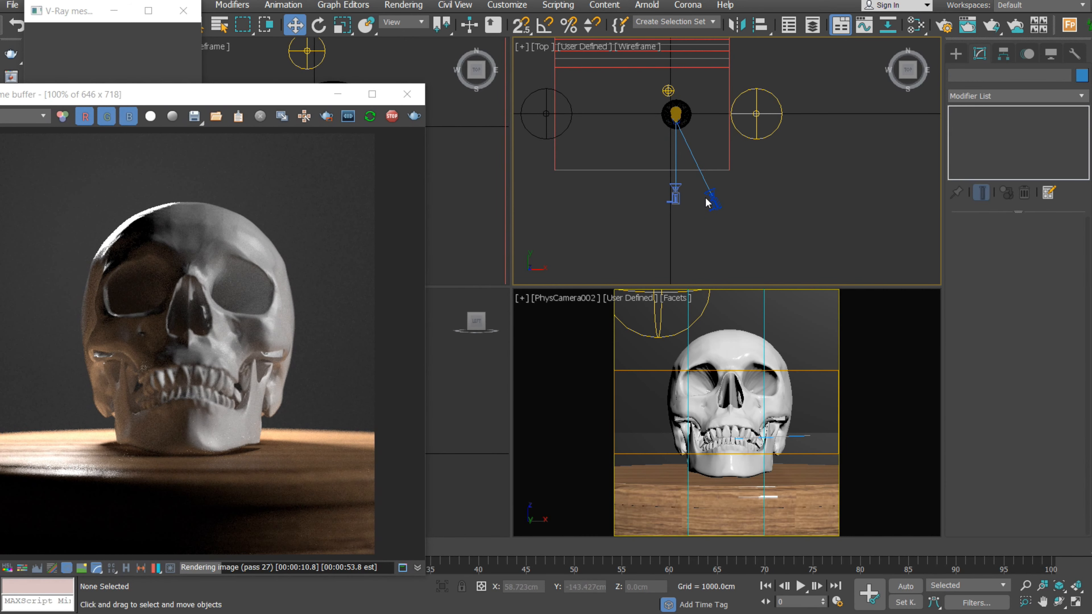
{"action": "left_click_drag", "start_coordinate": [292, 94], "coordinate": [360, 106]}
{"action": "left_click_drag", "start_coordinate": [586, 98], "coordinate": [578, 117]}
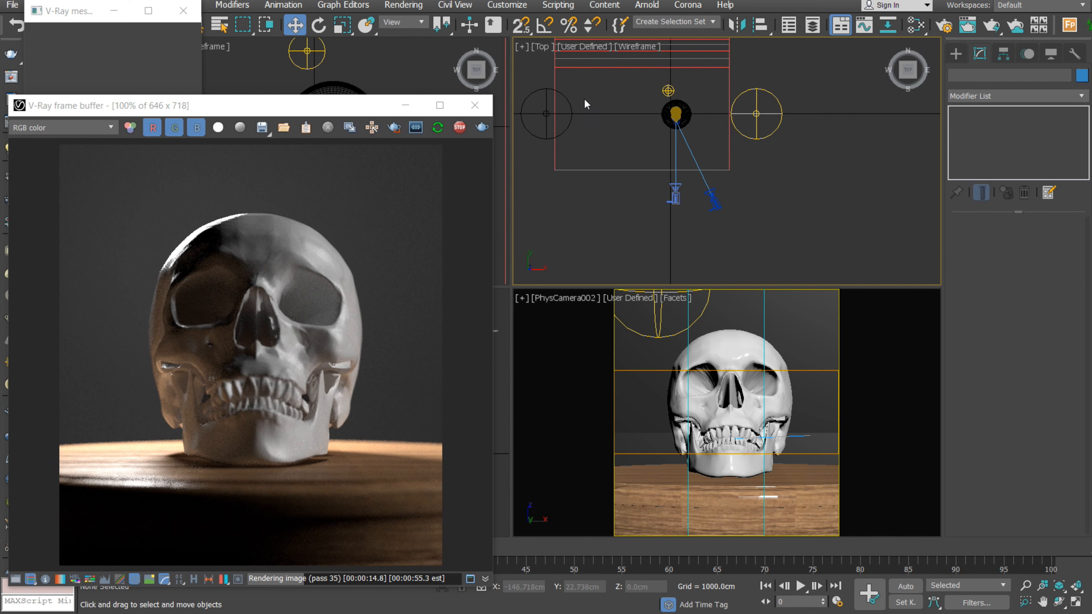
{"action": "left_click", "coordinate": [114, 11]}
Restrict selection to lights, then turn VRayLight002 on and VRayLight001 off
{"action": "left_click", "coordinate": [157, 22]}
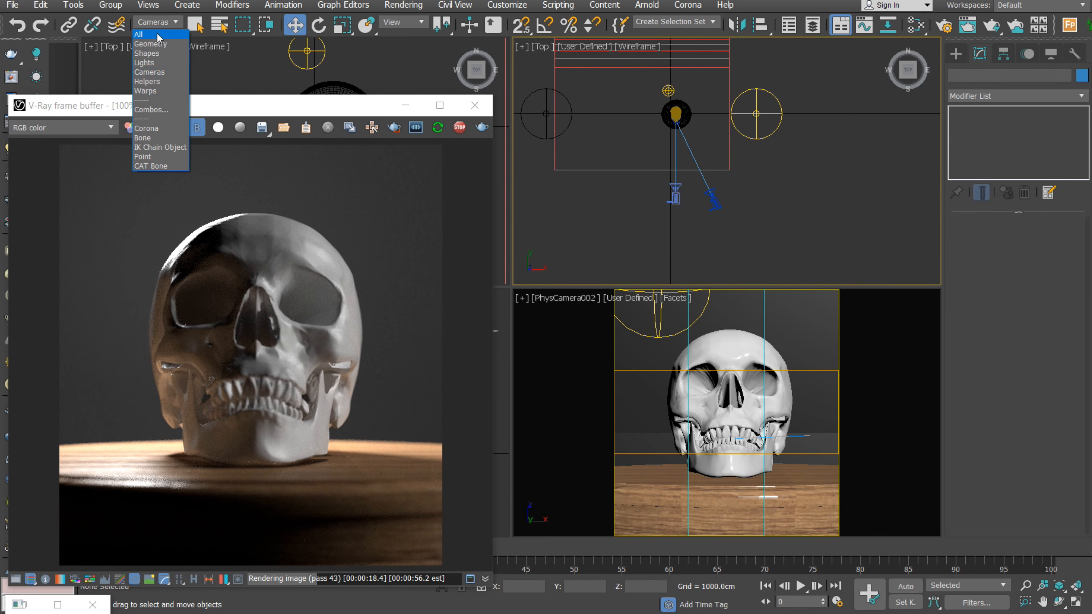
{"action": "left_click", "coordinate": [161, 63]}
{"action": "left_click", "coordinate": [572, 130]}
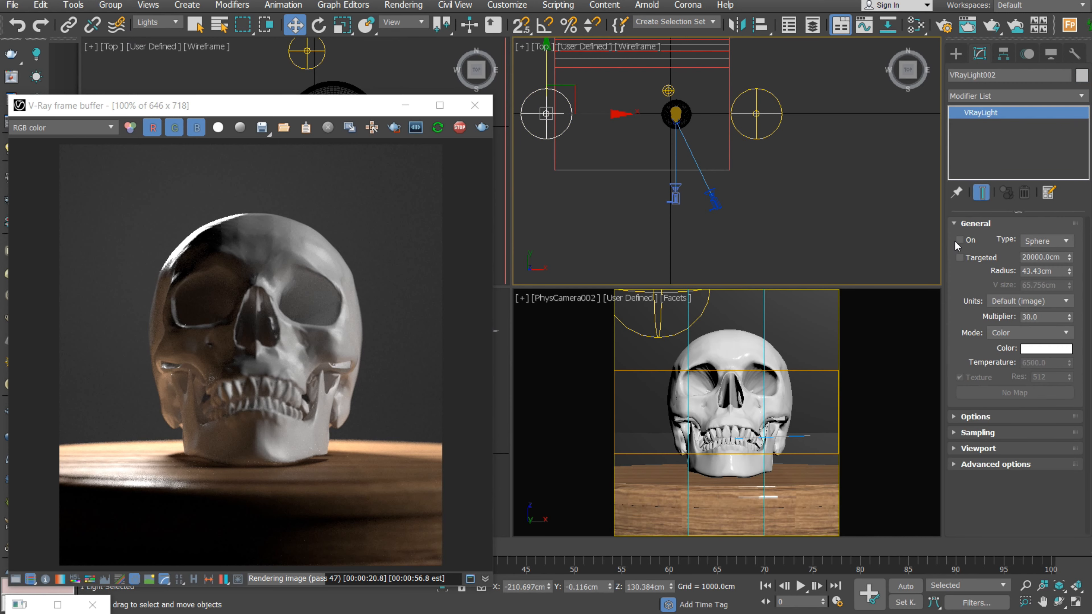
{"action": "left_click_drag", "start_coordinate": [799, 92], "coordinate": [769, 140]}
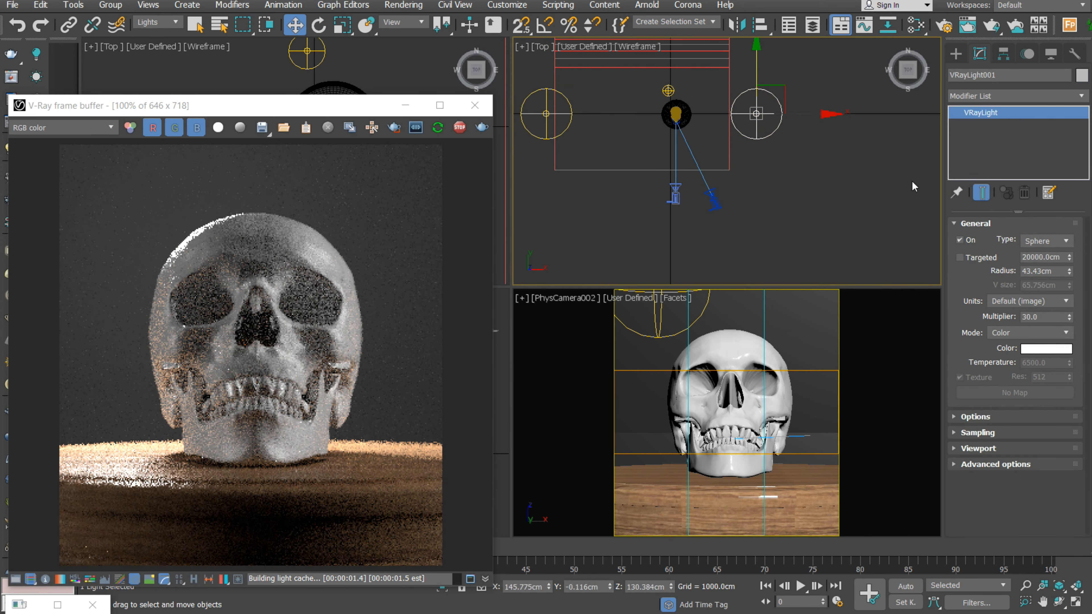
{"action": "left_click", "coordinate": [960, 240]}
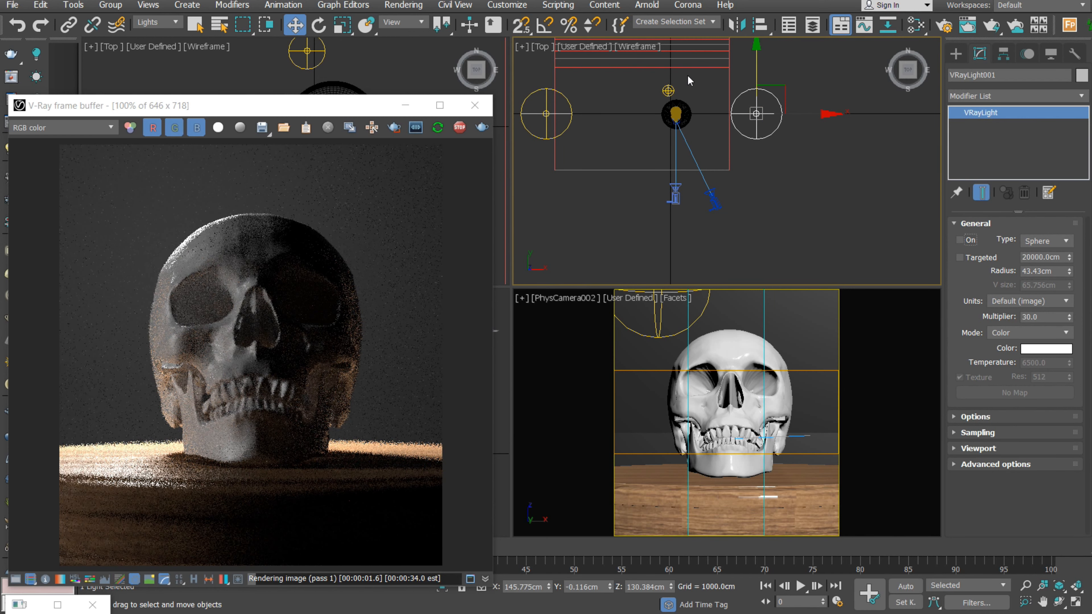
Turn VRayLight003 off and move the frame buffer to check the skull's remaining side lighting in the render
{"action": "left_click", "coordinate": [666, 85]}
{"action": "left_click", "coordinate": [668, 89]}
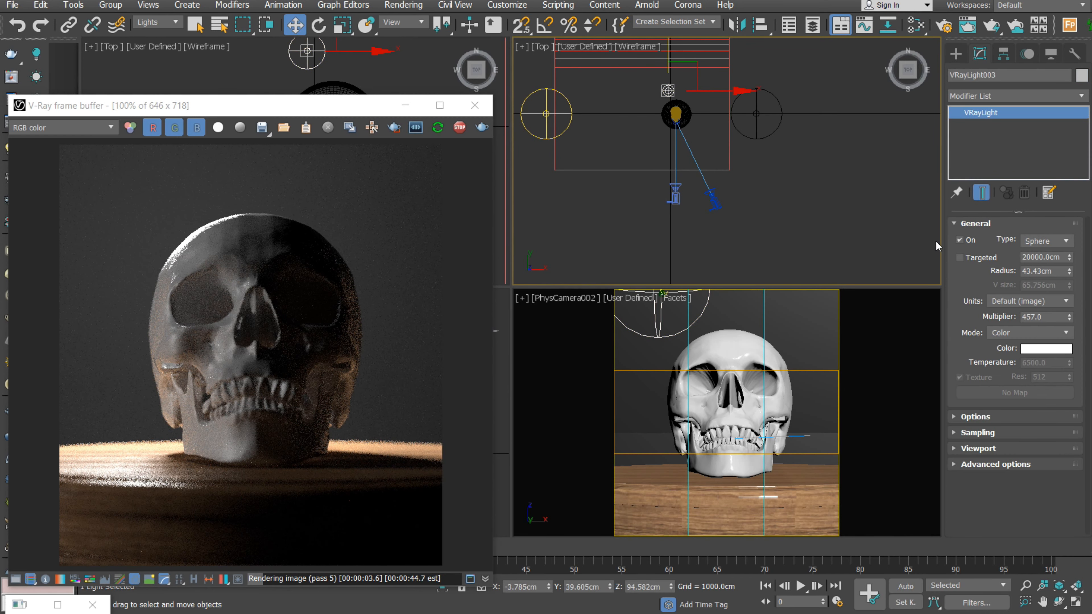
{"action": "left_click", "coordinate": [960, 241]}
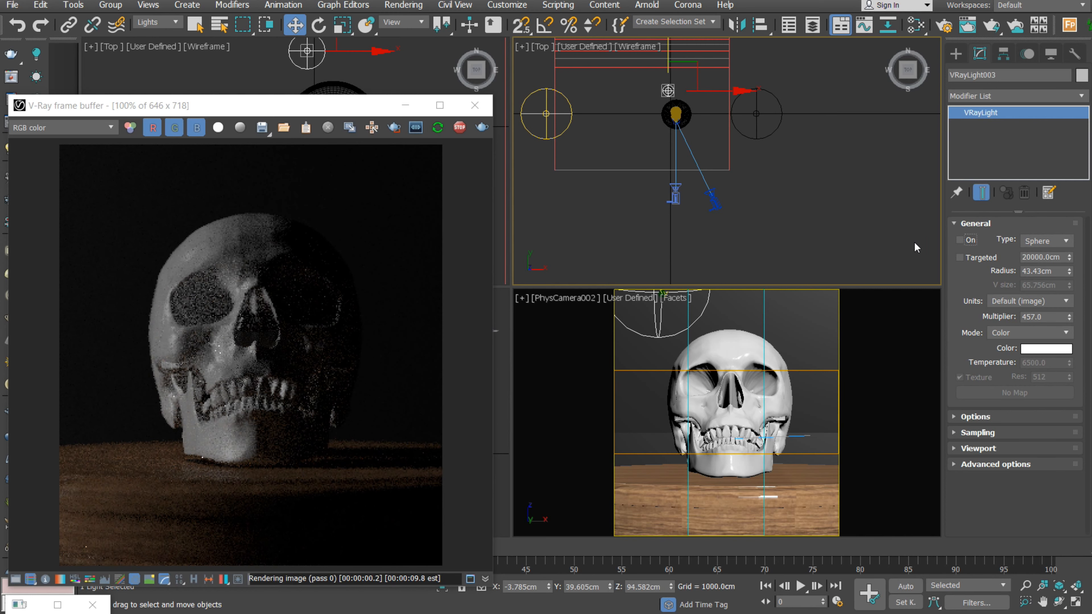
{"action": "left_click_drag", "start_coordinate": [387, 105], "coordinate": [445, 79]}
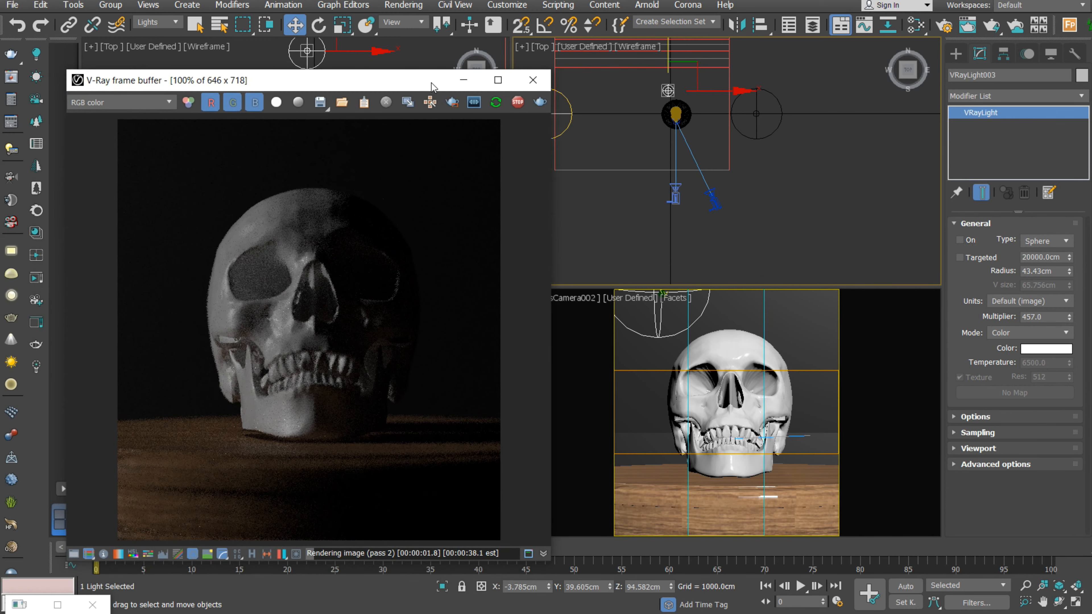
Turn VRayLight001 on and VRayLight002 off to light the skull from the opposite side
{"action": "left_click", "coordinate": [796, 110]}
{"action": "left_click", "coordinate": [782, 115]}
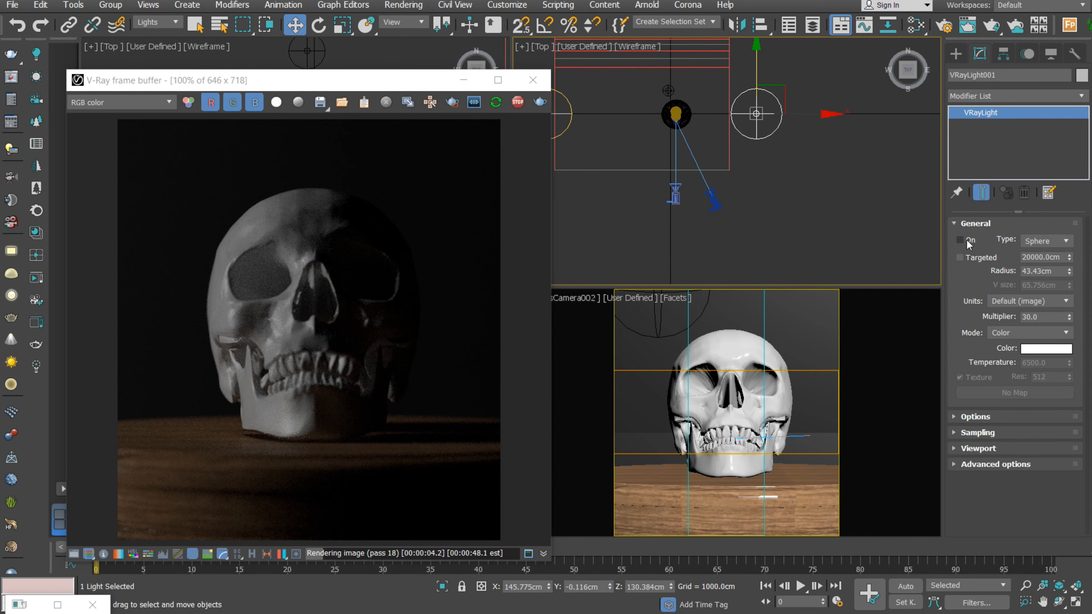
{"action": "left_click", "coordinate": [961, 240]}
{"action": "left_click", "coordinate": [653, 134]}
{"action": "left_click", "coordinate": [564, 138]}
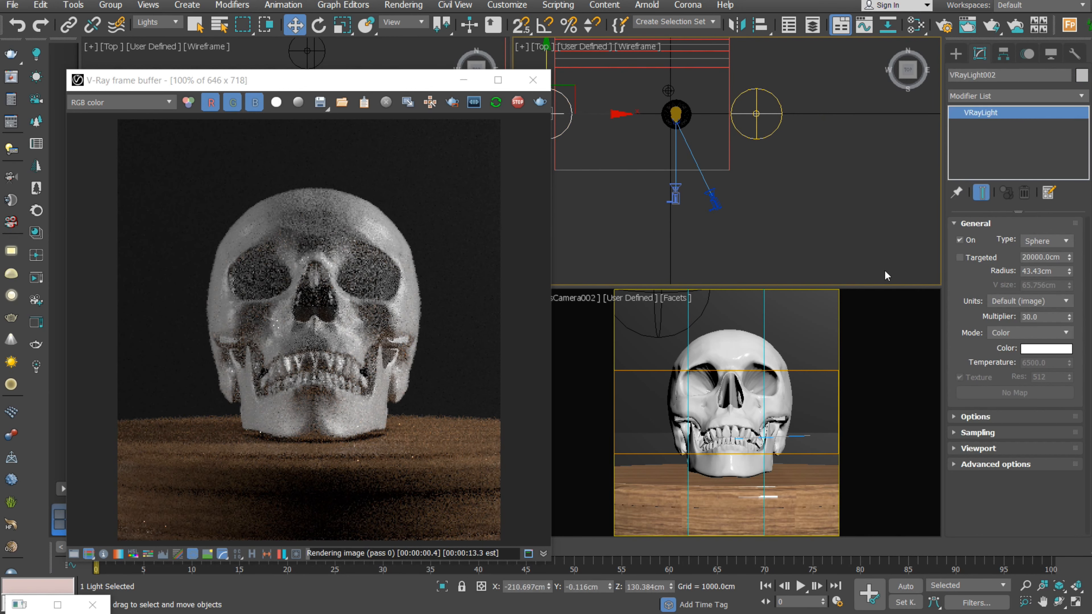
{"action": "left_click", "coordinate": [959, 240]}
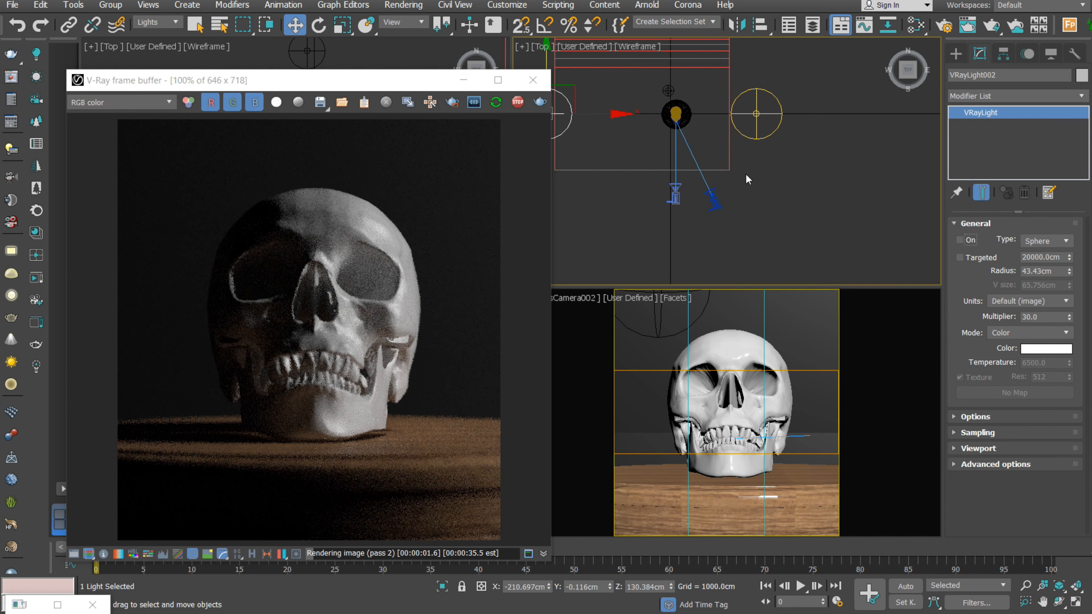
Turn VRayLight002 and VRayLight003 back on, repositioning the frame buffer as needed, and deselect the lights
{"action": "left_click_drag", "start_coordinate": [434, 80], "coordinate": [452, 157]}
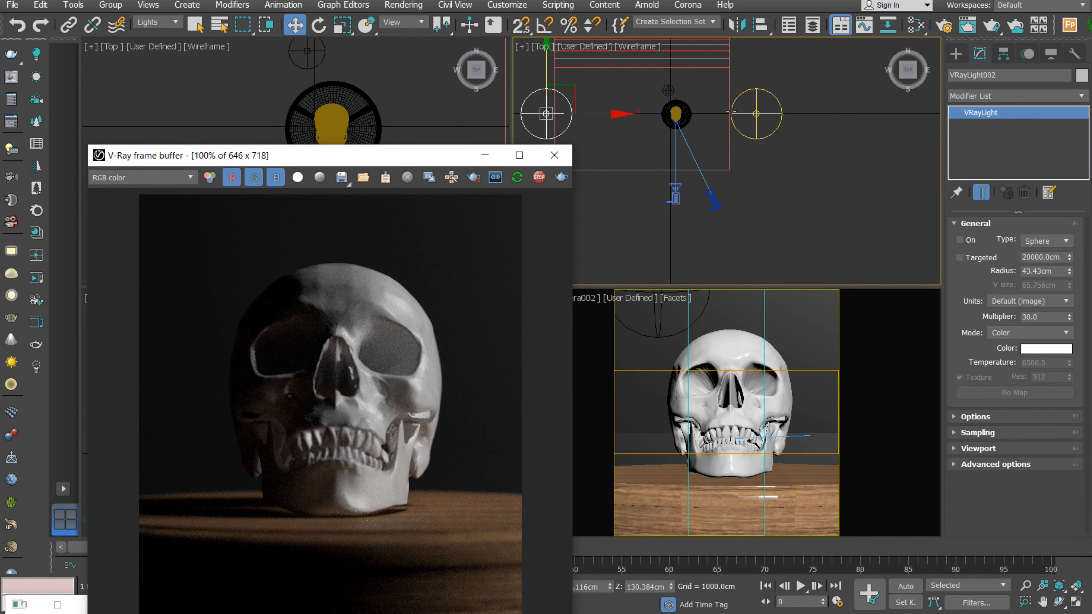
{"action": "left_click", "coordinate": [668, 91]}
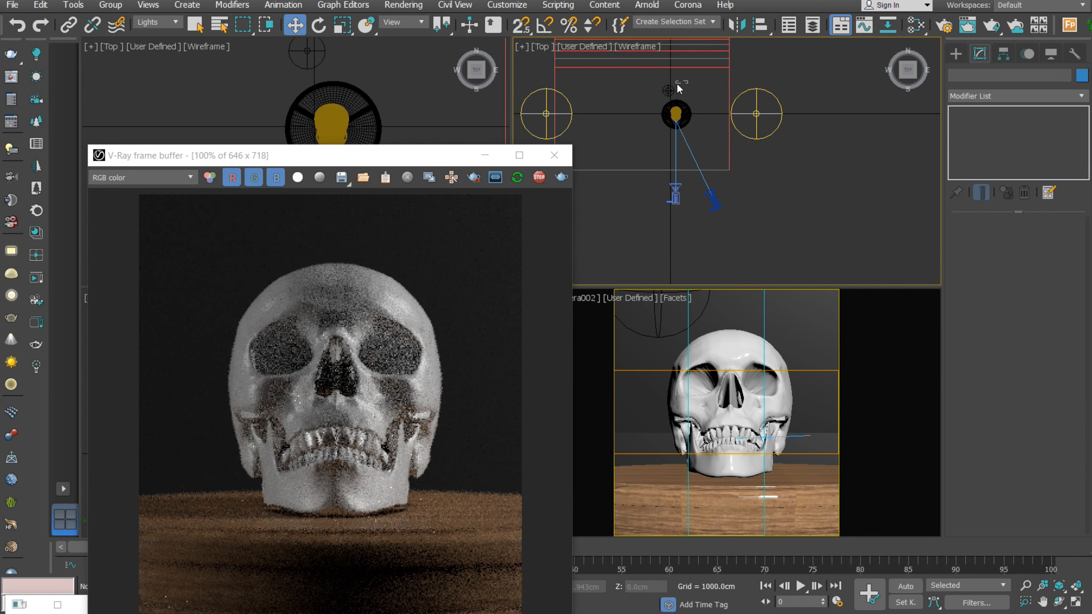
{"action": "left_click", "coordinate": [963, 241]}
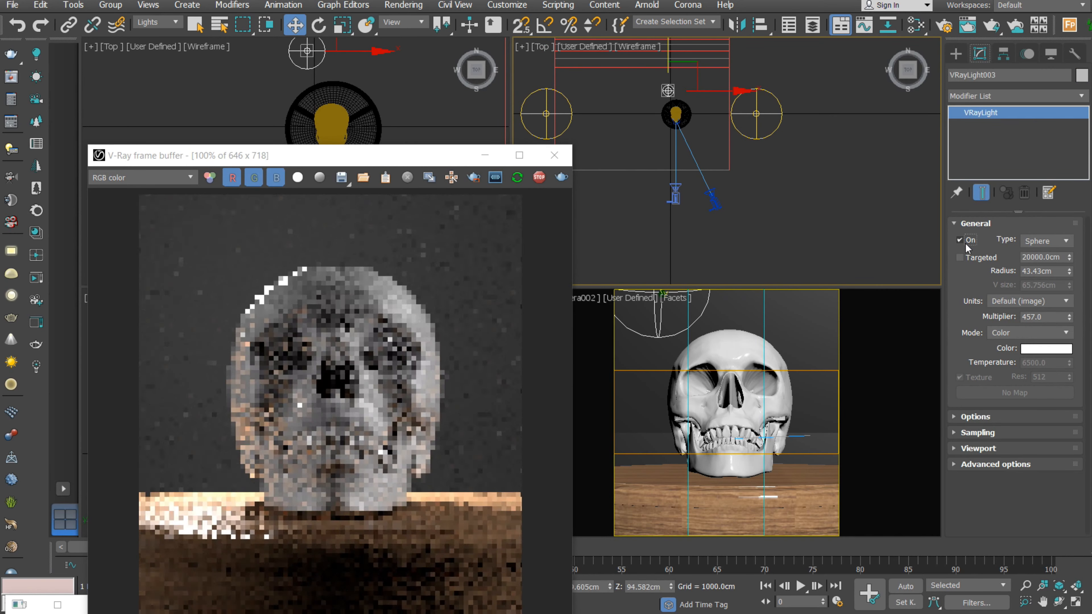
{"action": "left_click_drag", "start_coordinate": [442, 164], "coordinate": [424, 122]}
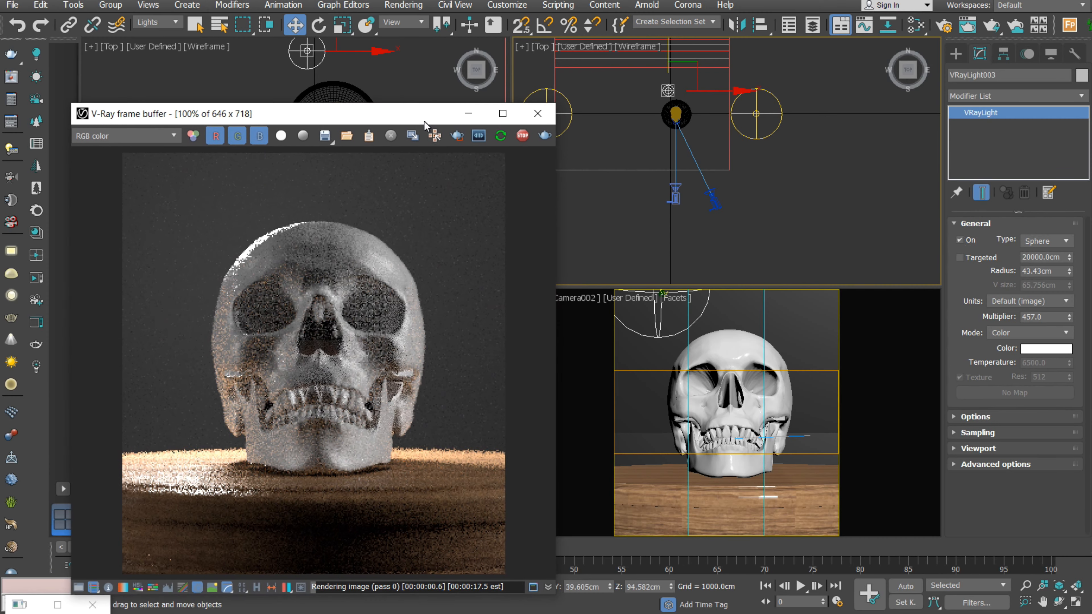
{"action": "left_click", "coordinate": [752, 191]}
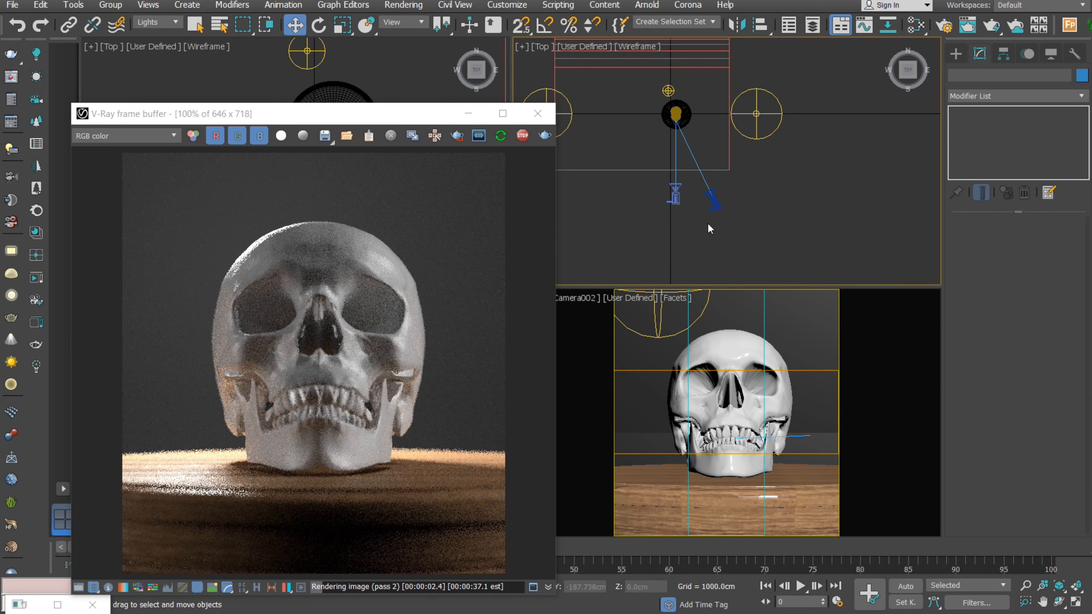
Allow selection of all object types, look through PhysCamera001 in the camera viewport, and reposition the frame buffer beside it
{"action": "left_click", "coordinate": [157, 22]}
{"action": "left_click", "coordinate": [165, 42]}
{"action": "left_click", "coordinate": [157, 22]}
{"action": "left_click", "coordinate": [155, 33]}
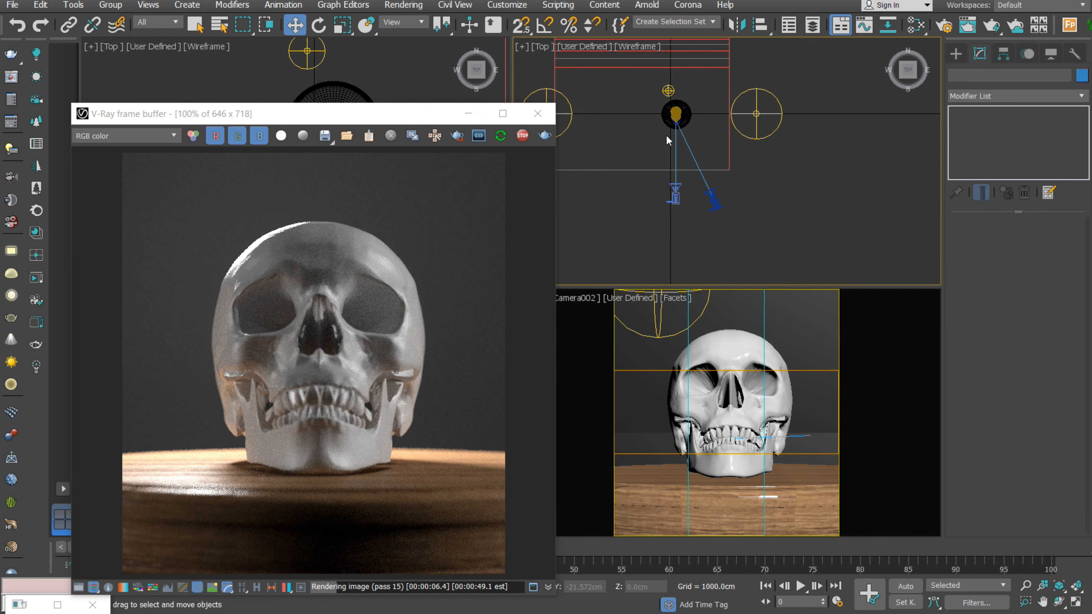
{"action": "left_click", "coordinate": [717, 202]}
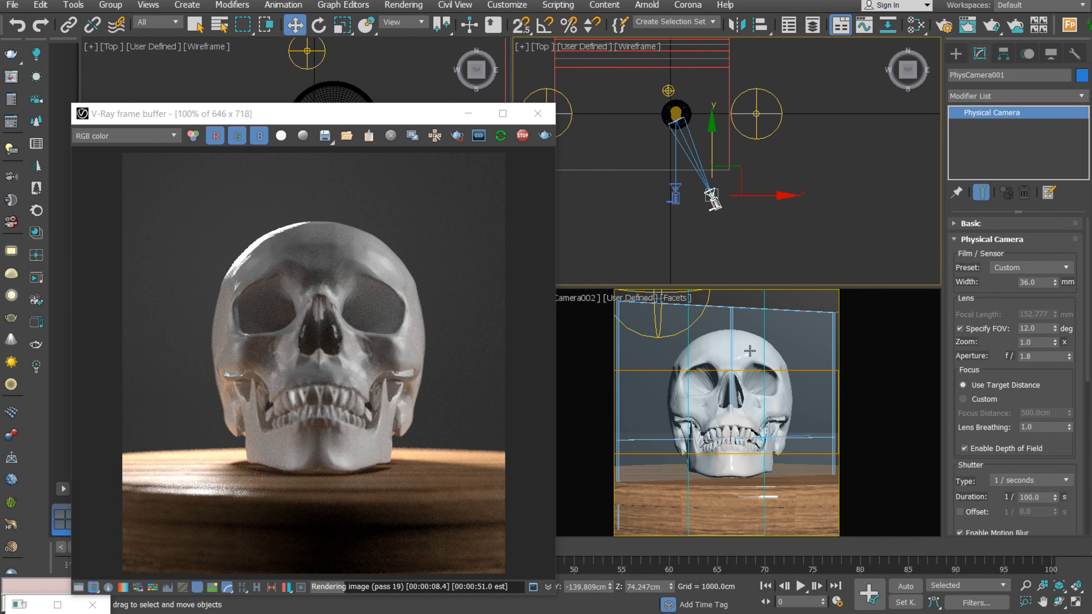
{"action": "key", "text": "c"}
{"action": "left_click_drag", "start_coordinate": [388, 114], "coordinate": [423, 4]}
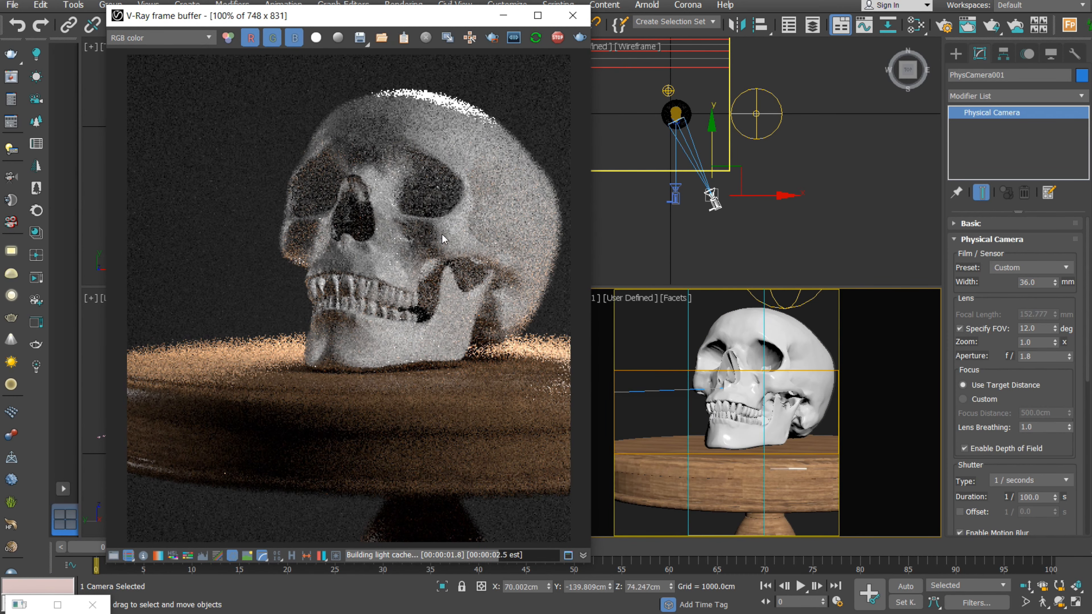
Set PhysCamera001's manual exposure gain to 20 ISO
{"action": "left_click_drag", "start_coordinate": [1000, 340], "coordinate": [981, 220]}
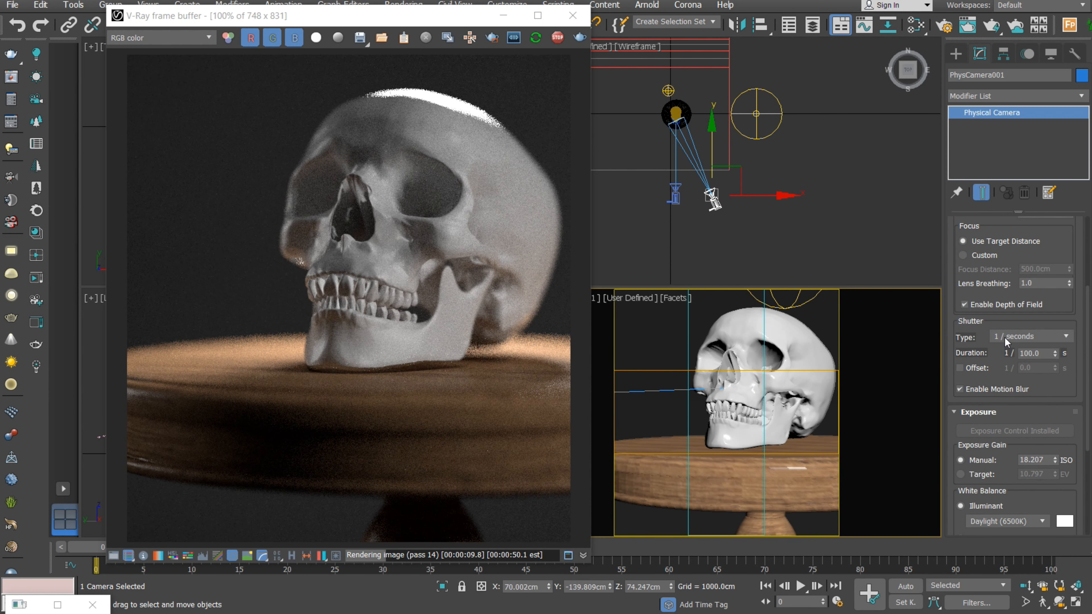
{"action": "left_click_drag", "start_coordinate": [1004, 295], "coordinate": [998, 250]}
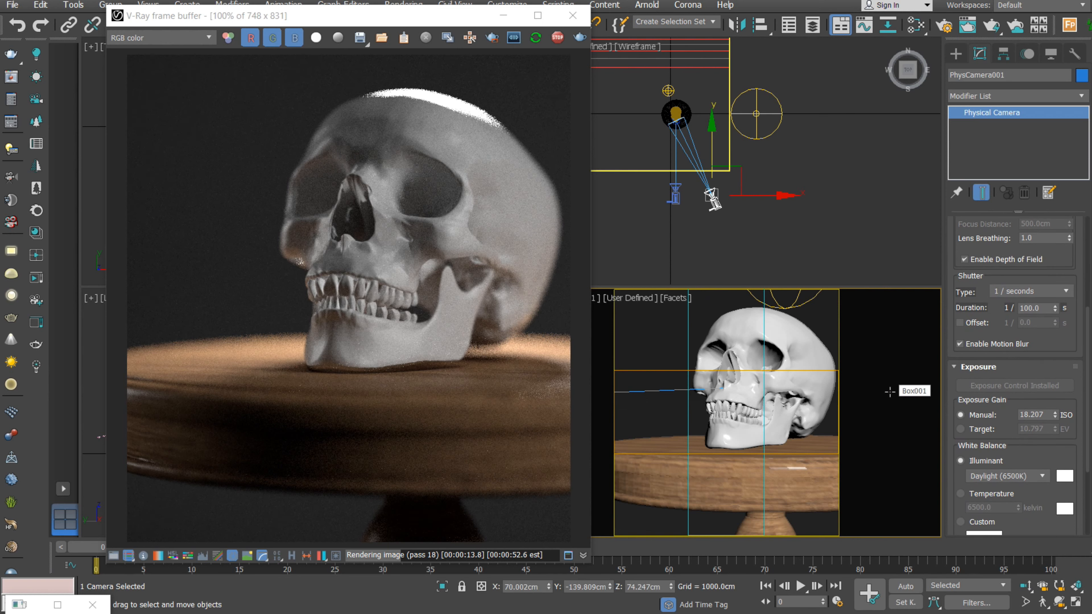
{"action": "left_click", "coordinate": [1023, 420]}
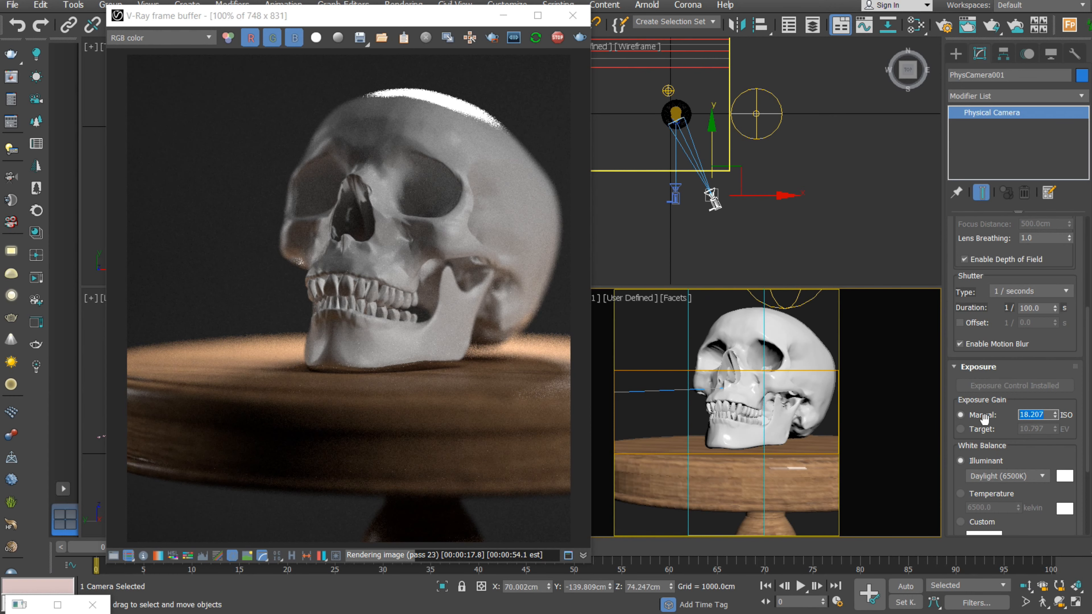
{"action": "key", "text": "Return"}
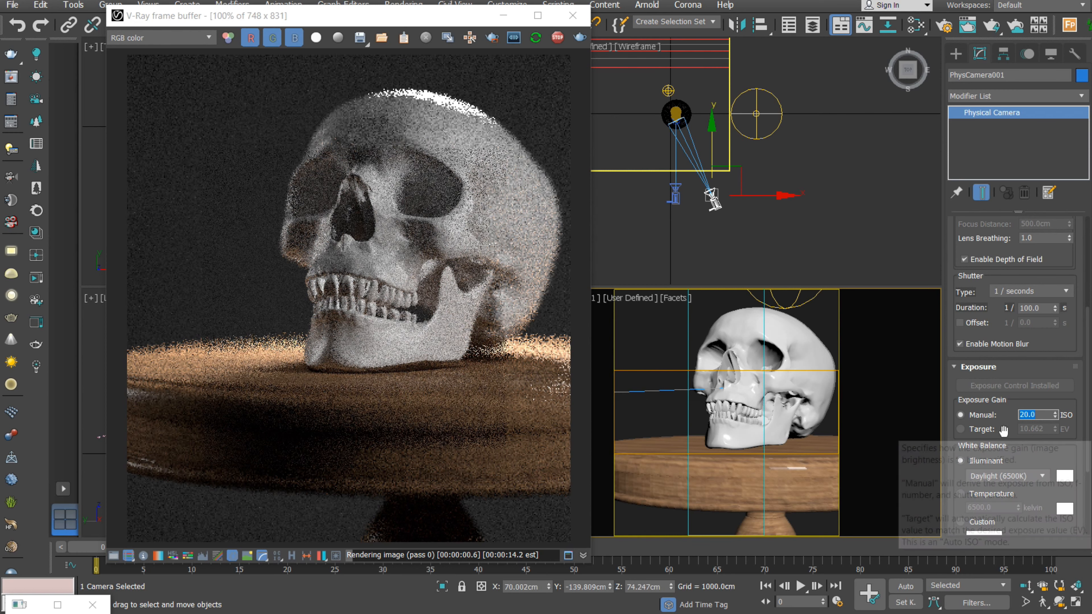
{"action": "left_click_drag", "start_coordinate": [975, 432], "coordinate": [1005, 384]}
{"action": "scroll", "coordinate": [1005, 384], "scroll_direction": "up", "scroll_amount": 5}
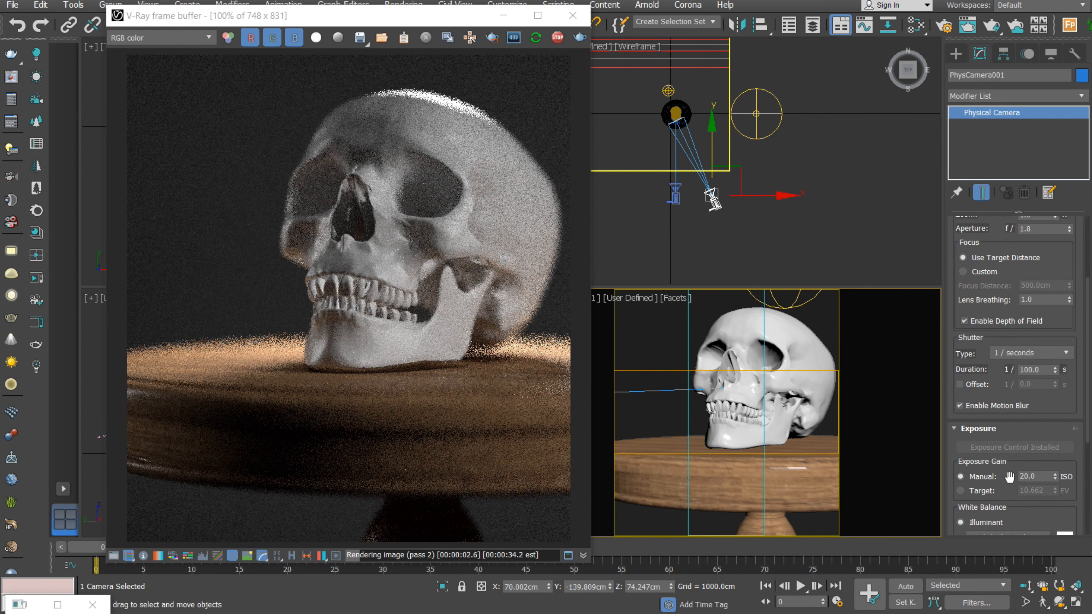
Examine PhysCamera001's aperture, shutter type, shutter duration and exposure gain settings against the interactive render
{"action": "left_click_drag", "start_coordinate": [982, 345], "coordinate": [985, 415]}
{"action": "left_click", "coordinate": [1044, 291]}
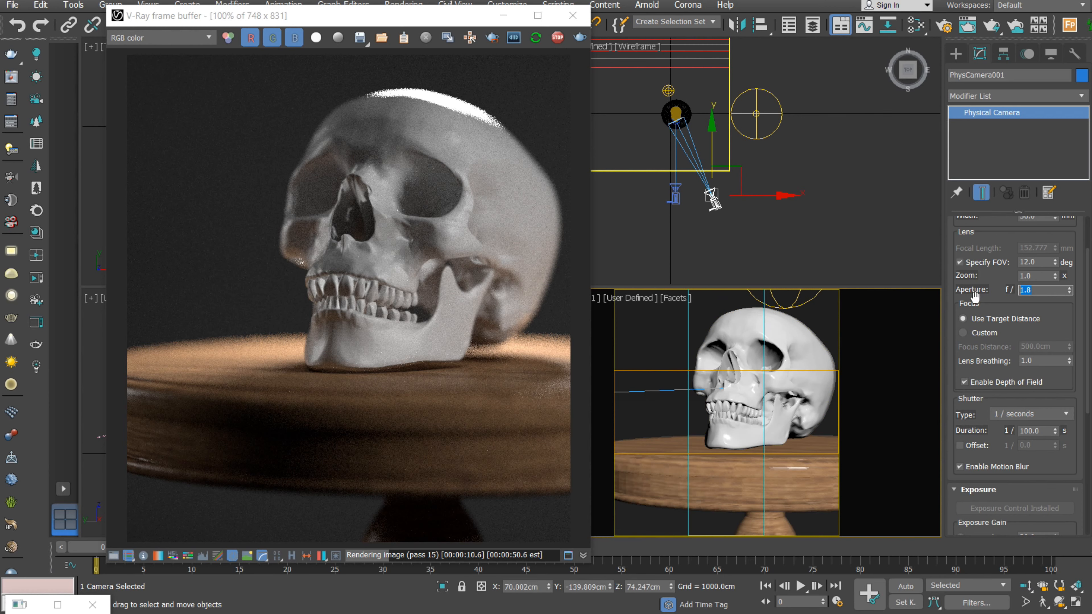
{"action": "left_click_drag", "start_coordinate": [991, 296], "coordinate": [1005, 273]}
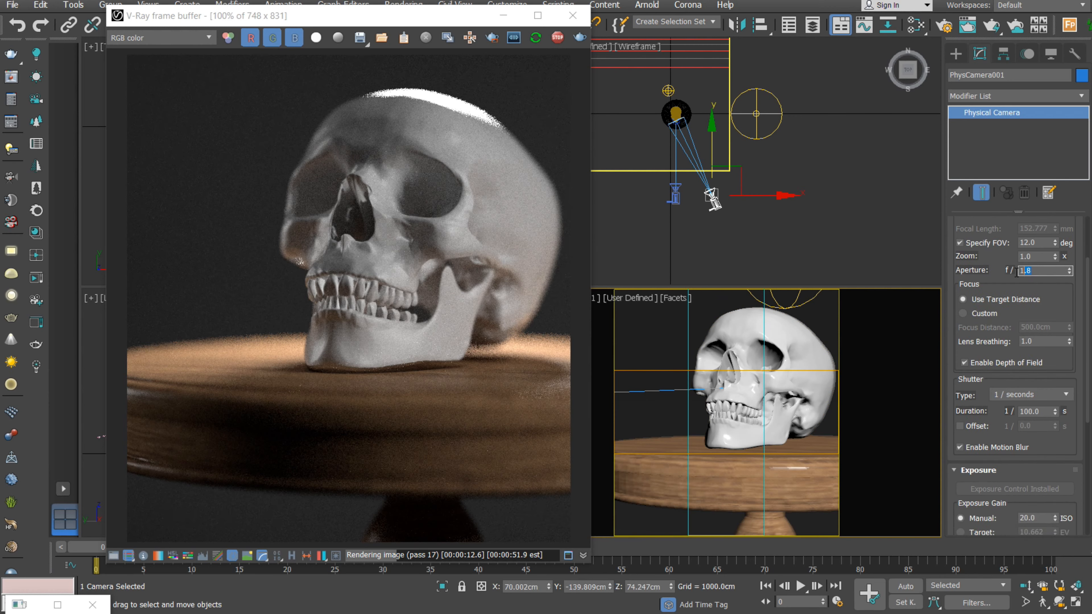
{"action": "scroll", "coordinate": [968, 275], "scroll_direction": "up", "scroll_amount": 3}
{"action": "scroll", "coordinate": [967, 271], "scroll_direction": "up", "scroll_amount": 2}
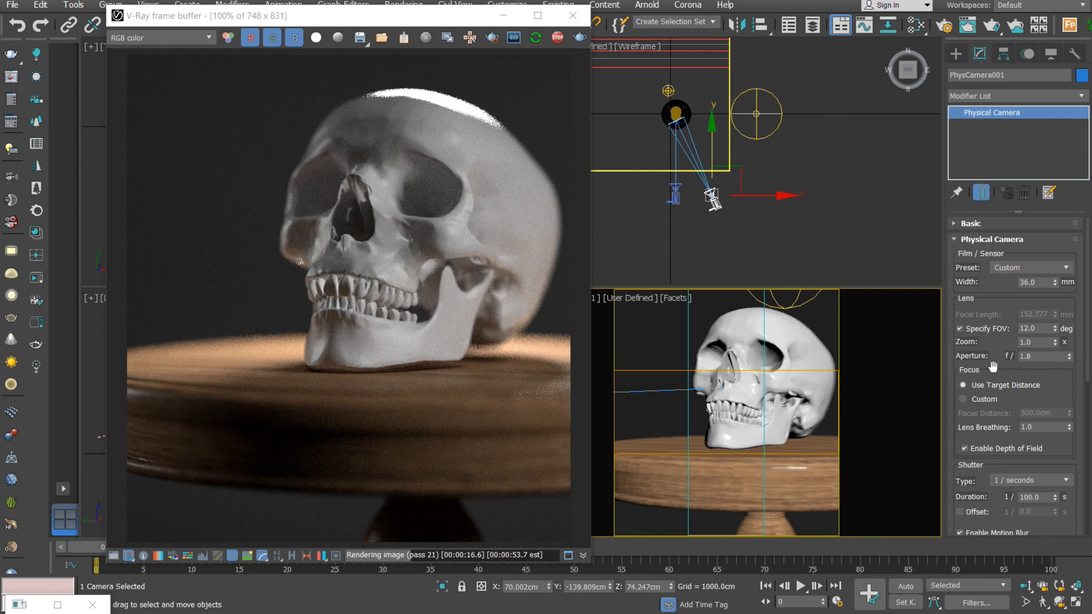
{"action": "scroll", "coordinate": [988, 368], "scroll_direction": "down", "scroll_amount": 5}
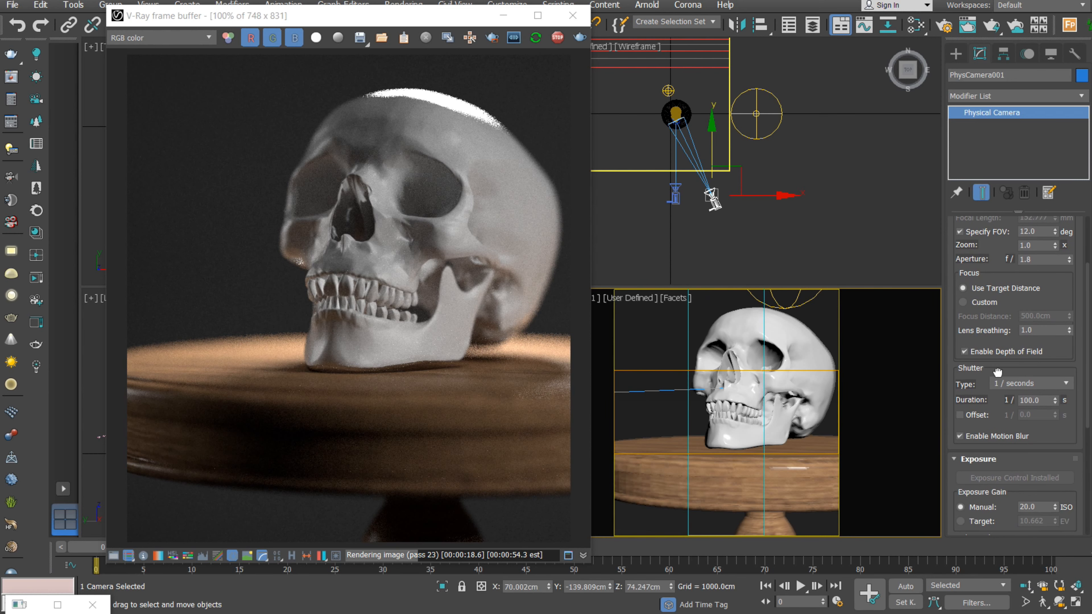
{"action": "scroll", "coordinate": [998, 372], "scroll_direction": "down", "scroll_amount": 1}
{"action": "left_click", "coordinate": [1021, 363]}
{"action": "left_click", "coordinate": [1014, 369]}
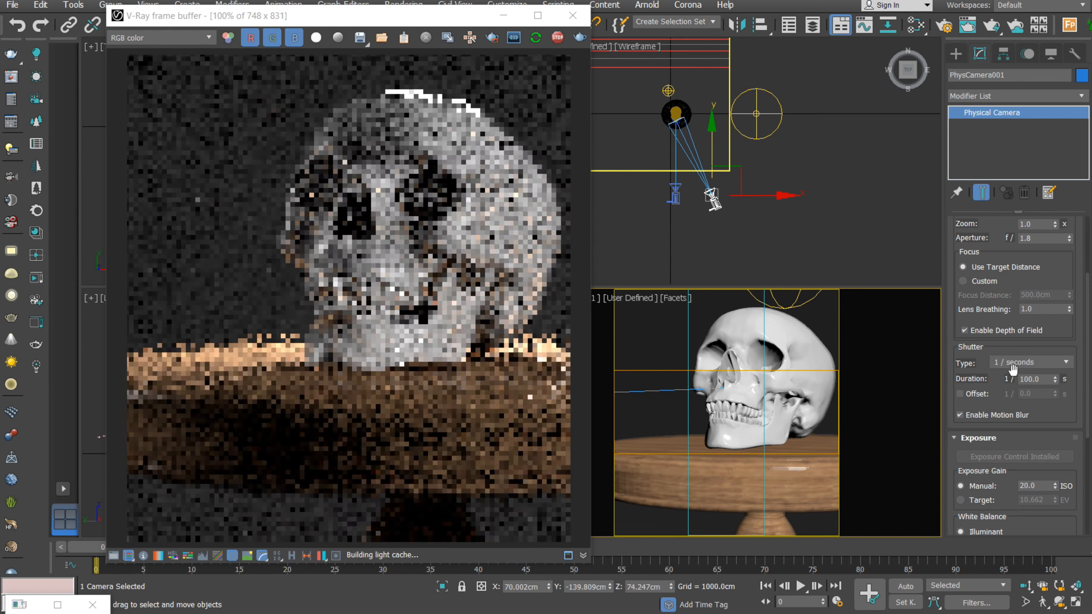
{"action": "scroll", "coordinate": [998, 361], "scroll_direction": "down", "scroll_amount": 3}
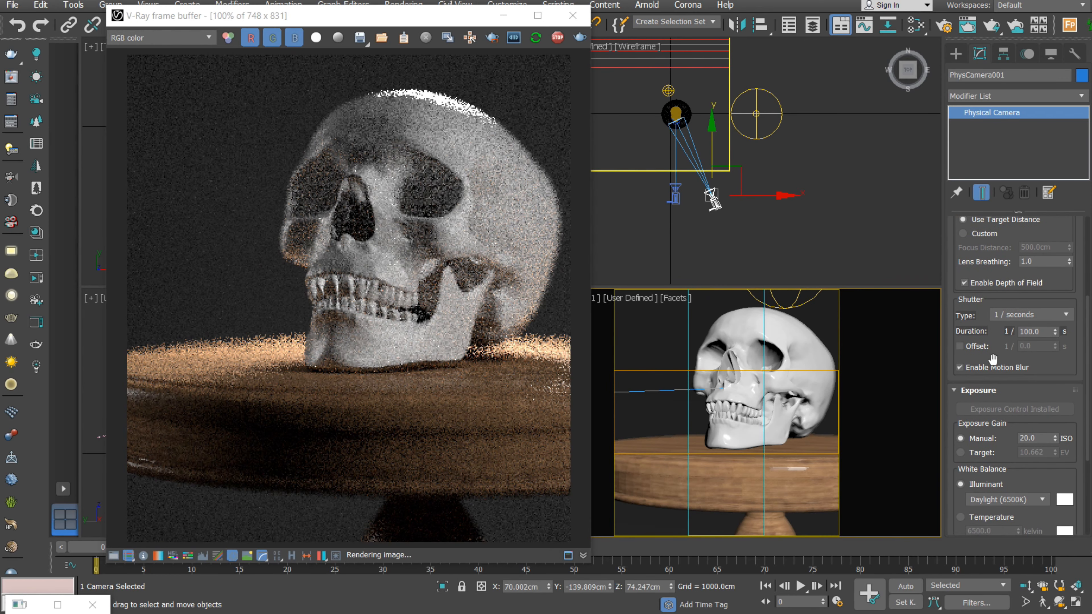
{"action": "left_click", "coordinate": [1037, 331]}
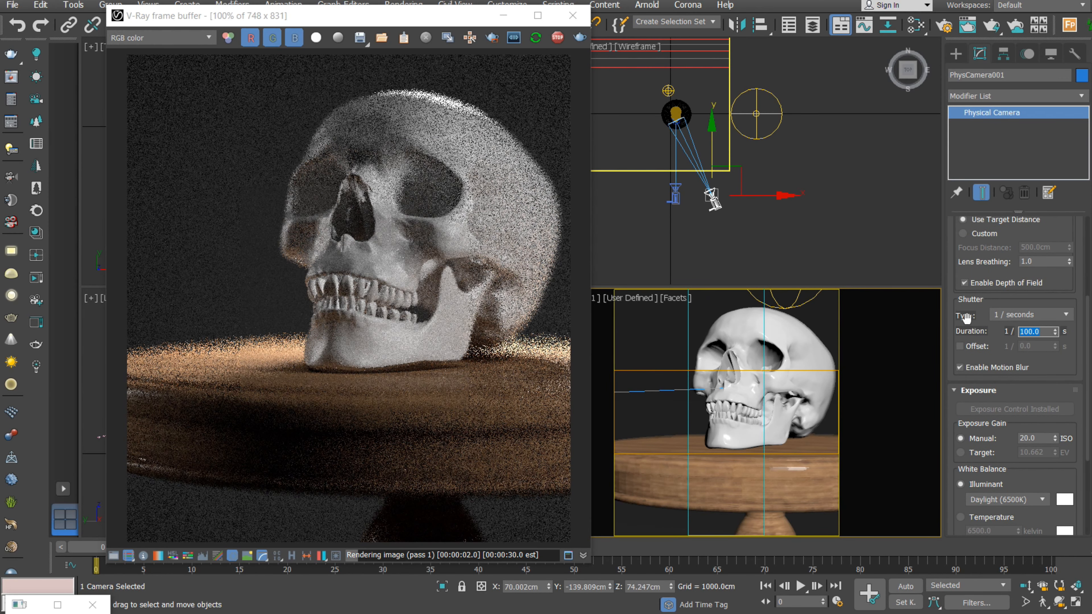
{"action": "scroll", "coordinate": [967, 318], "scroll_direction": "down", "scroll_amount": 1}
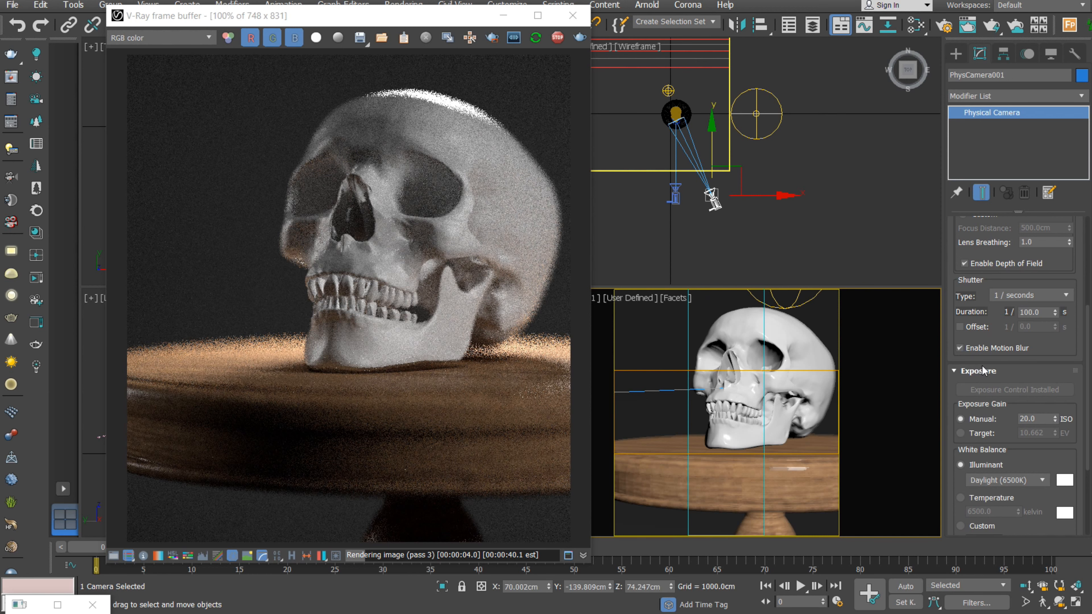
{"action": "scroll", "coordinate": [1002, 368], "scroll_direction": "down", "scroll_amount": 2}
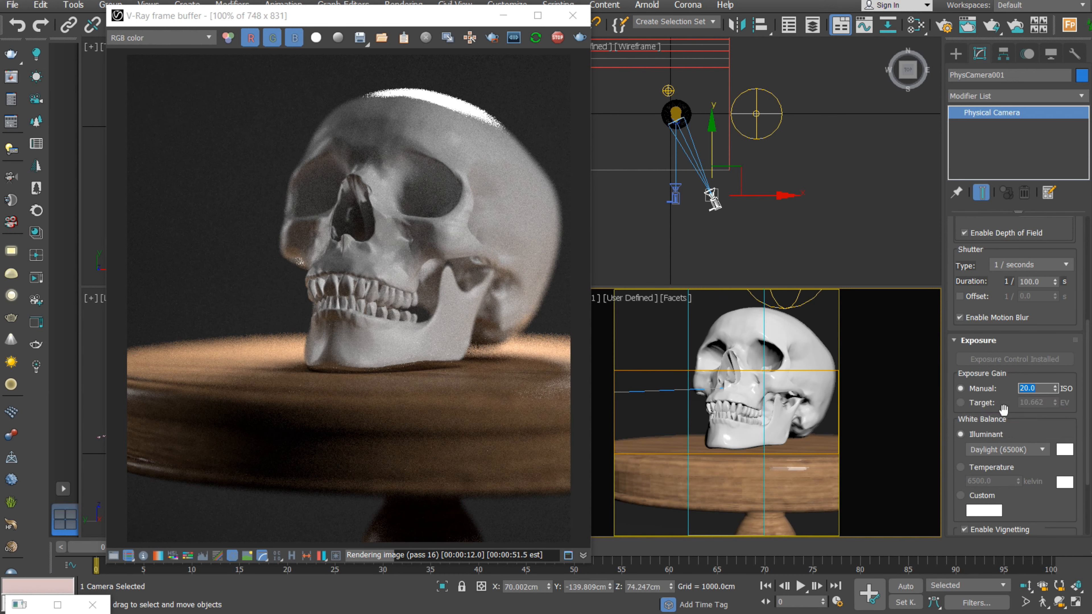
Set PhysCamera001's aperture to f/8
{"action": "scroll", "coordinate": [985, 326], "scroll_direction": "up", "scroll_amount": 3}
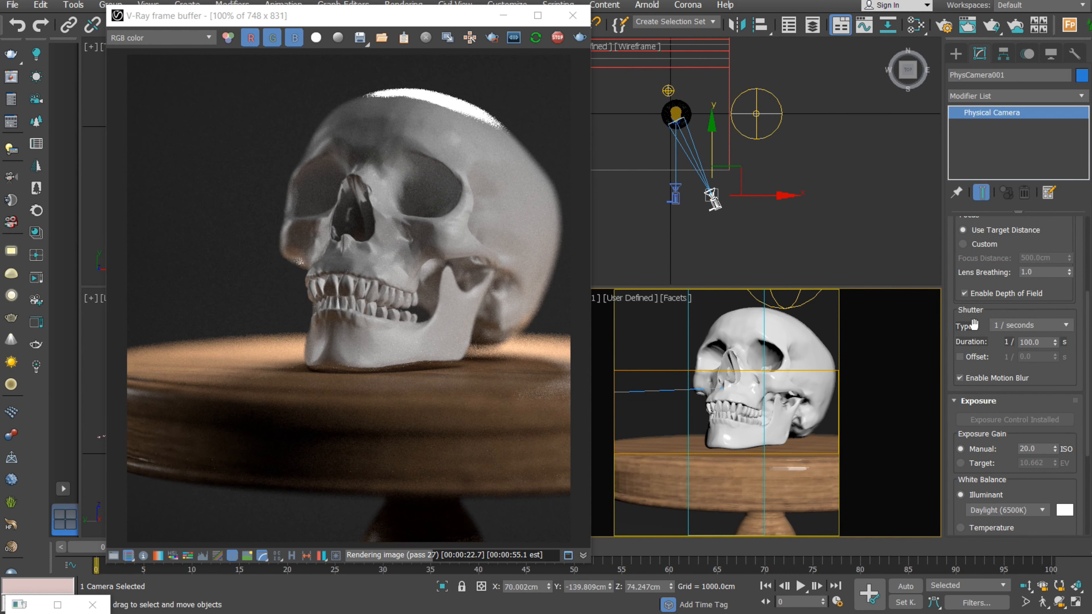
{"action": "scroll", "coordinate": [974, 325], "scroll_direction": "up", "scroll_amount": 1}
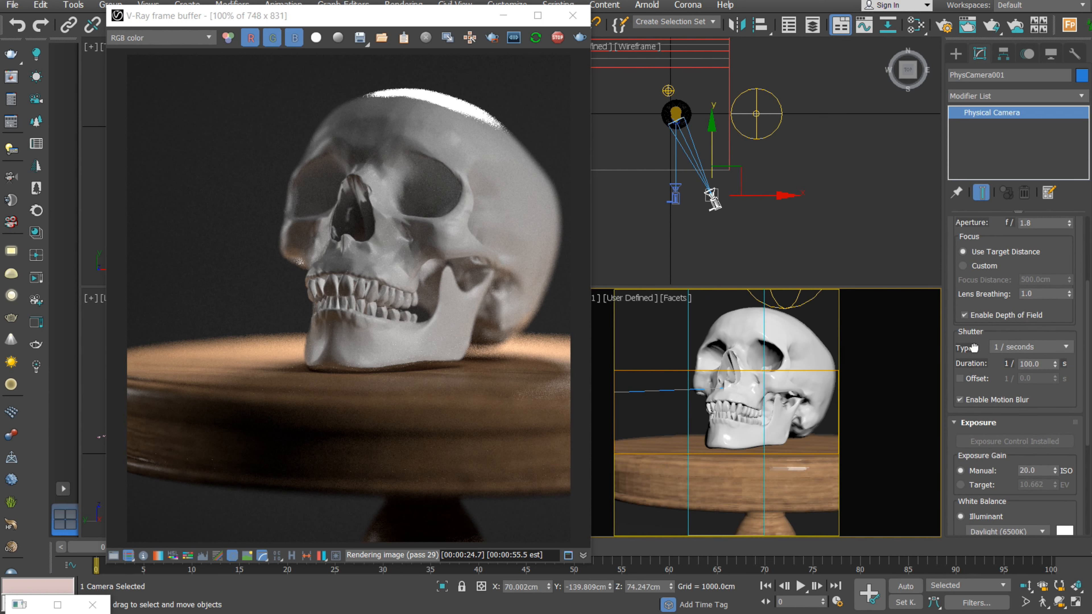
{"action": "scroll", "coordinate": [964, 344], "scroll_direction": "up", "scroll_amount": 2}
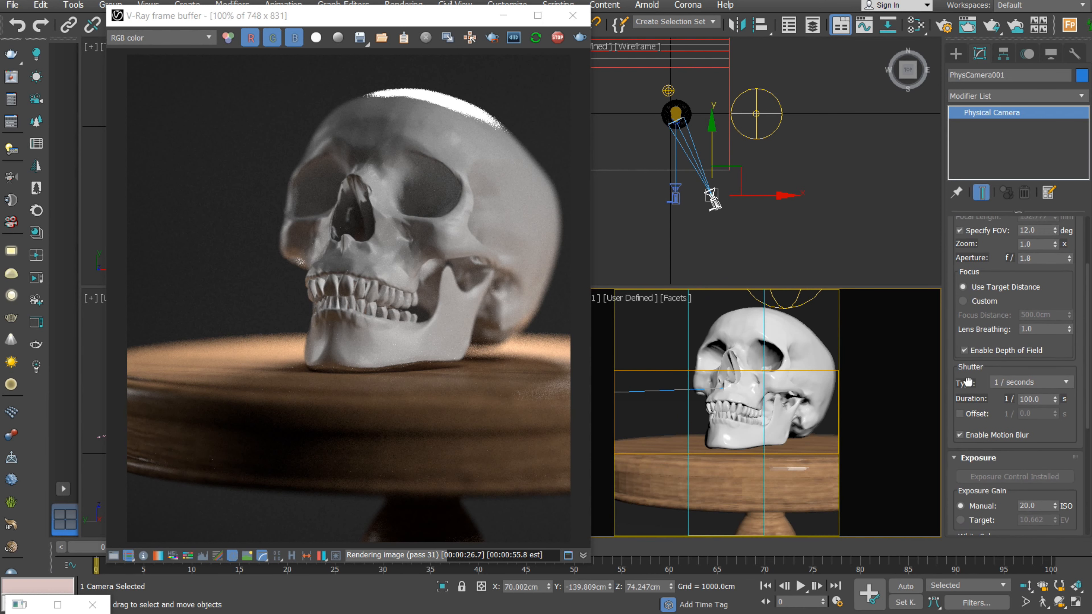
{"action": "scroll", "coordinate": [969, 382], "scroll_direction": "down", "scroll_amount": 1}
{"action": "scroll", "coordinate": [987, 316], "scroll_direction": "up", "scroll_amount": 1}
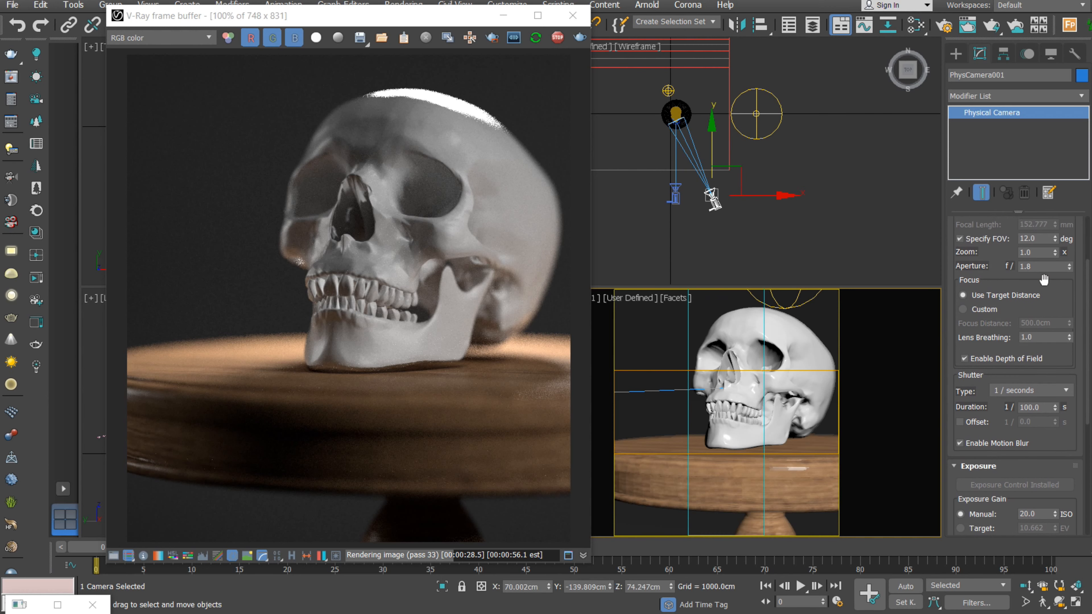
{"action": "type", "text": "8"}
{"action": "key", "text": "Return"}
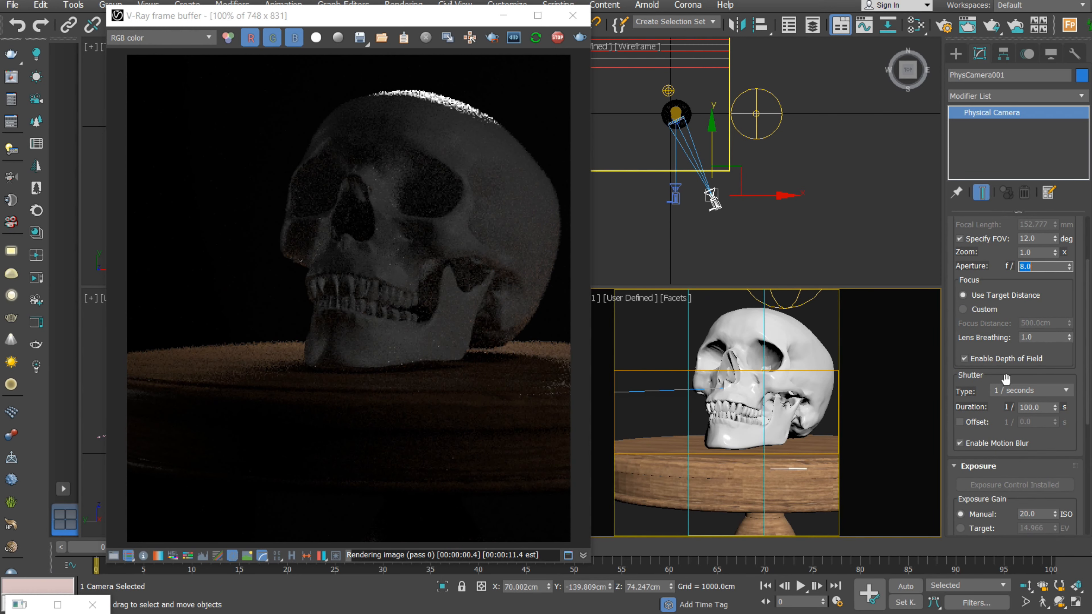
Set PhysCamera001's shutter duration to 1/200 s
{"action": "left_click_drag", "start_coordinate": [988, 402], "coordinate": [988, 316]}
{"action": "double_click", "coordinate": [1041, 322]}
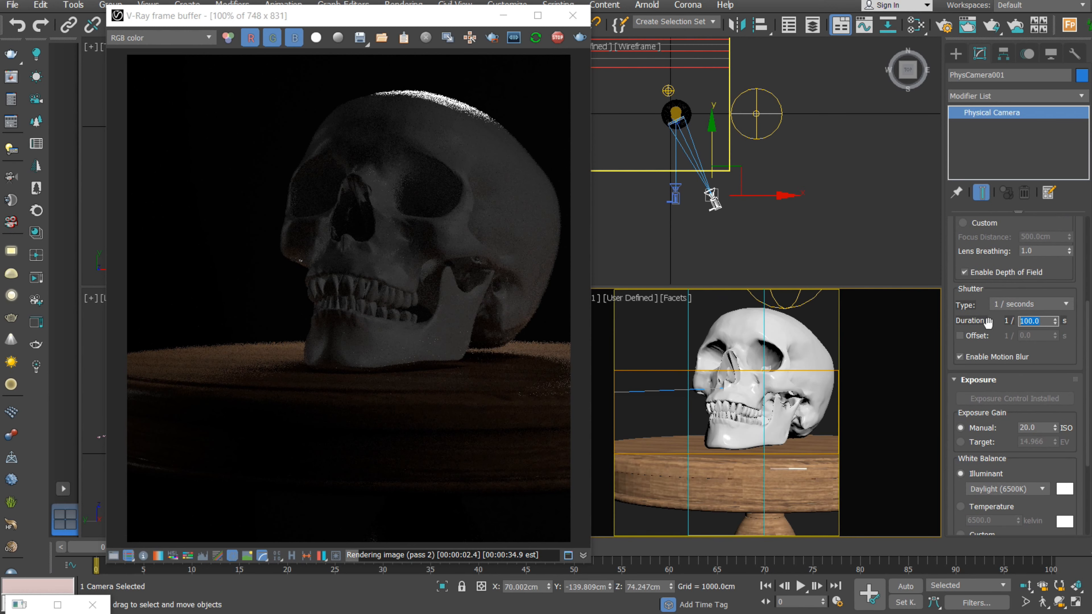
{"action": "type", "text": "200"}
{"action": "key", "text": "Return"}
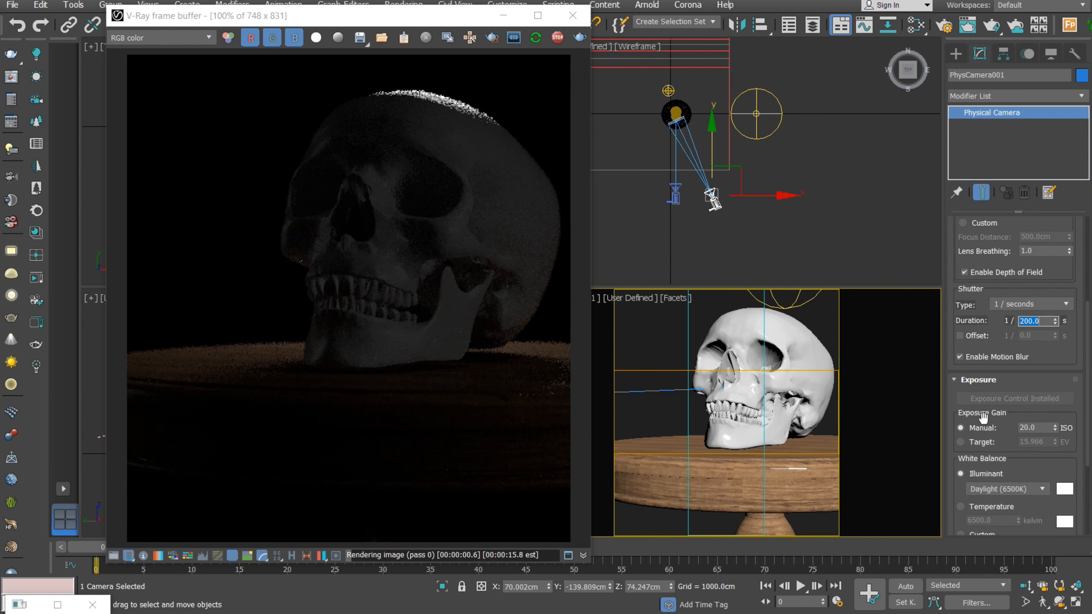
Raise PhysCamera001's manual exposure gain stepwise to 80, 100 and 500 ISO
{"action": "left_click_drag", "start_coordinate": [980, 428], "coordinate": [980, 386]}
{"action": "left_click", "coordinate": [1038, 387]}
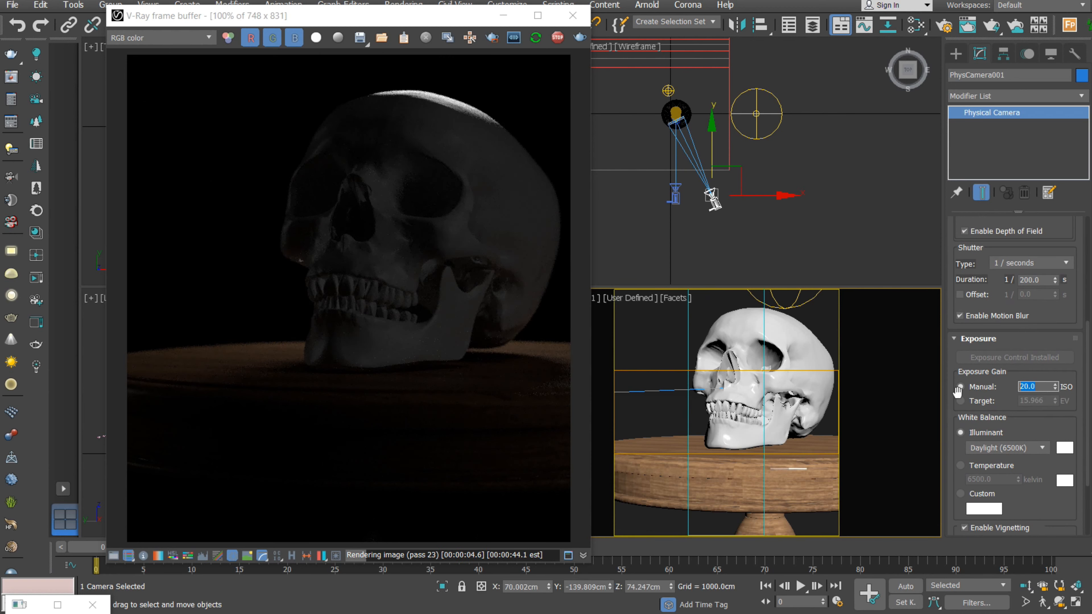
{"action": "key", "text": "Return"}
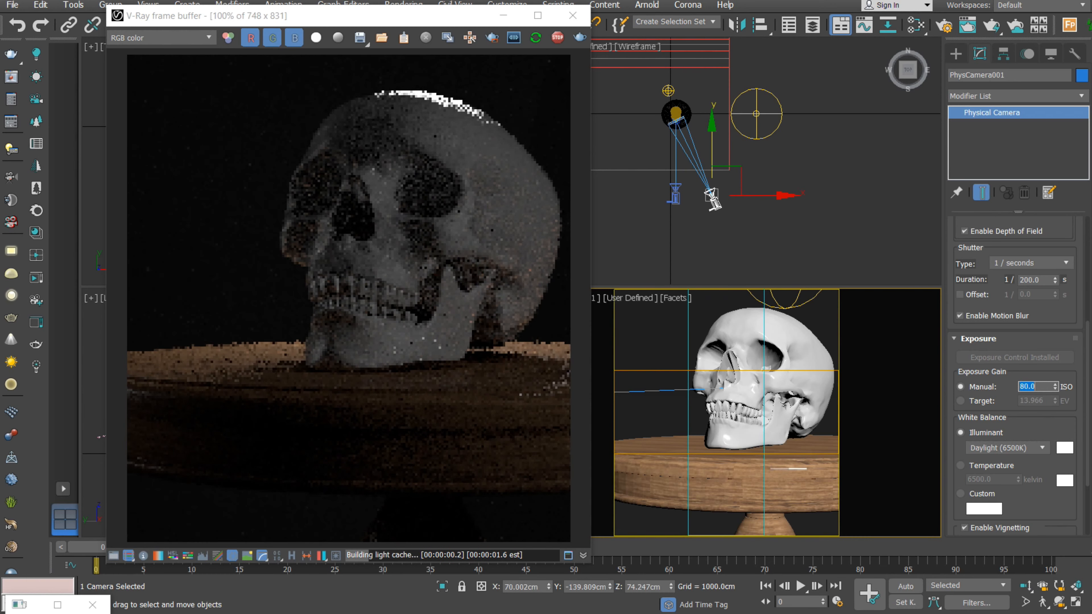
{"action": "type", "text": "100"}
{"action": "key", "text": "Return"}
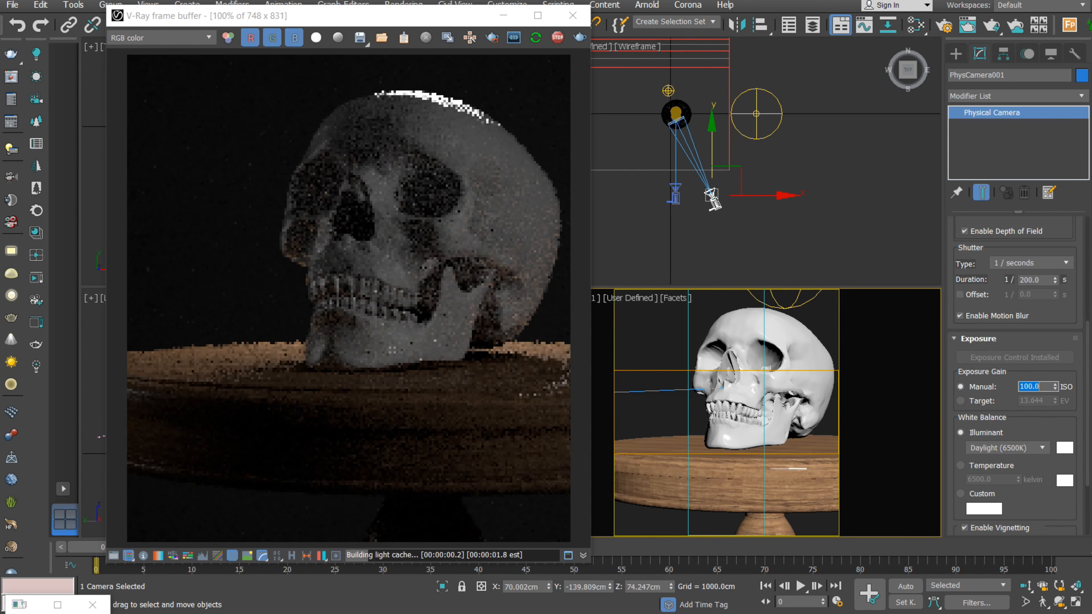
{"action": "type", "text": "500"}
{"action": "key", "text": "Return"}
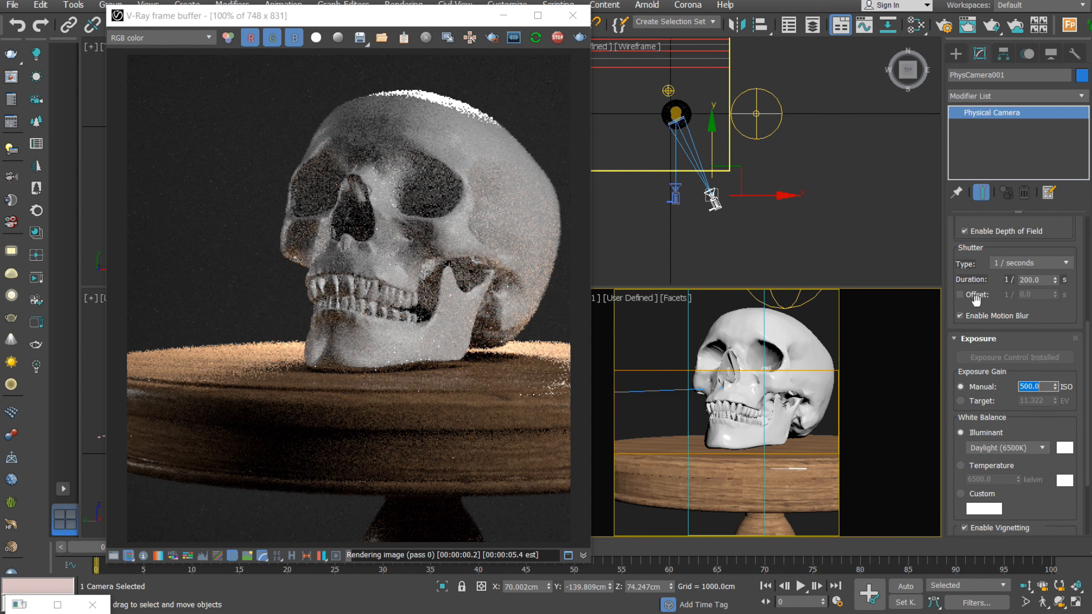
Open PhysCamera001's lens aperture to f/1.8 while keeping the 1/200 s shutter
{"action": "scroll", "coordinate": [974, 366], "scroll_direction": "up", "scroll_amount": 4}
{"action": "mouse_move", "coordinate": [980, 380]}
{"action": "left_mouse_down"}
{"action": "mouse_move", "coordinate": [1007, 449]}
{"action": "mouse_move", "coordinate": [998, 307]}
{"action": "mouse_move", "coordinate": [979, 380]}
{"action": "left_mouse_up"}
{"action": "scroll", "coordinate": [989, 263], "scroll_direction": "up", "scroll_amount": 3}
{"action": "type", "text": "1.8"}
{"action": "key", "text": "Return"}
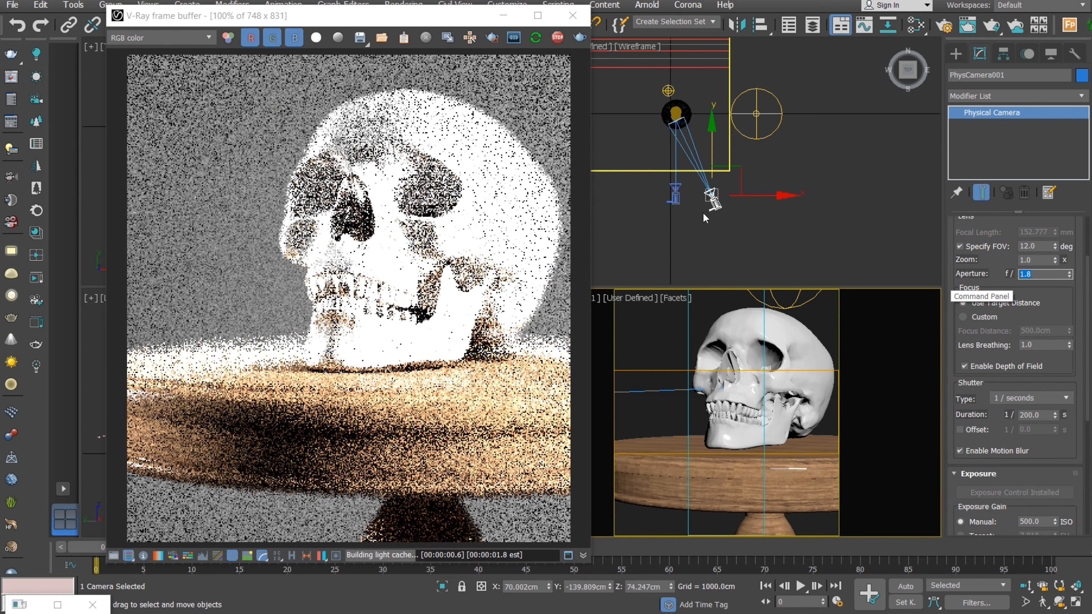
Change PhysCamera001's shutter type to frames and set its duration to 1 frame
{"action": "left_click", "coordinate": [1011, 399]}
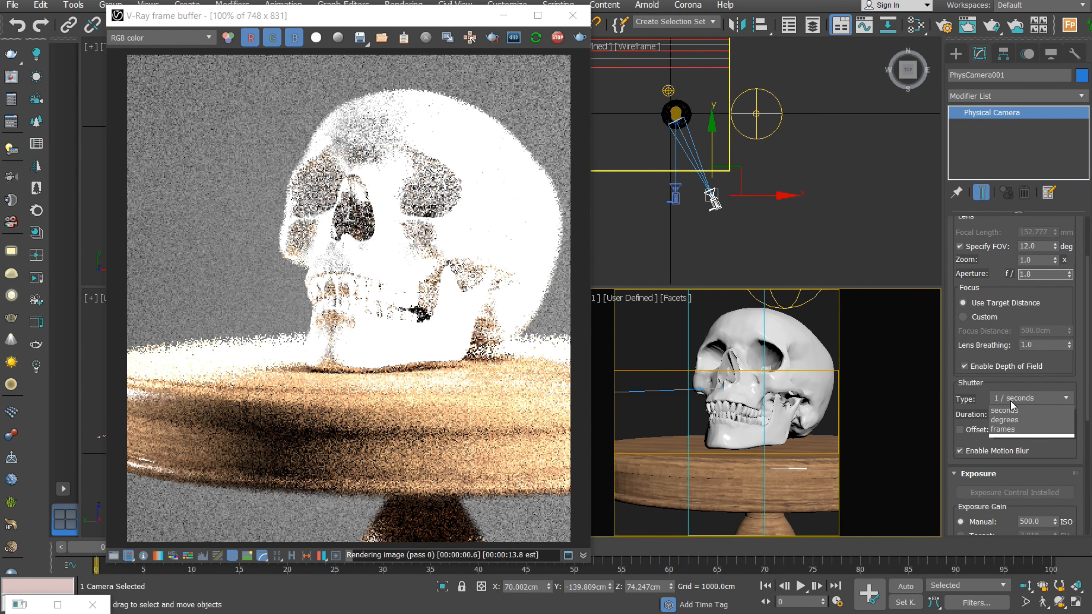
{"action": "left_click", "coordinate": [1016, 439]}
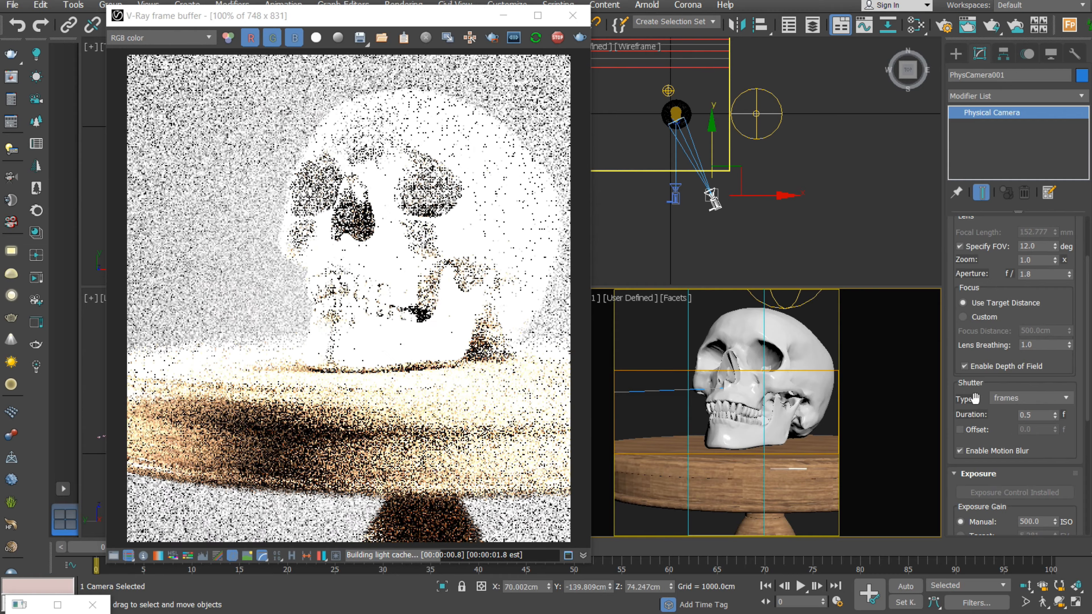
{"action": "left_click", "coordinate": [1017, 381]}
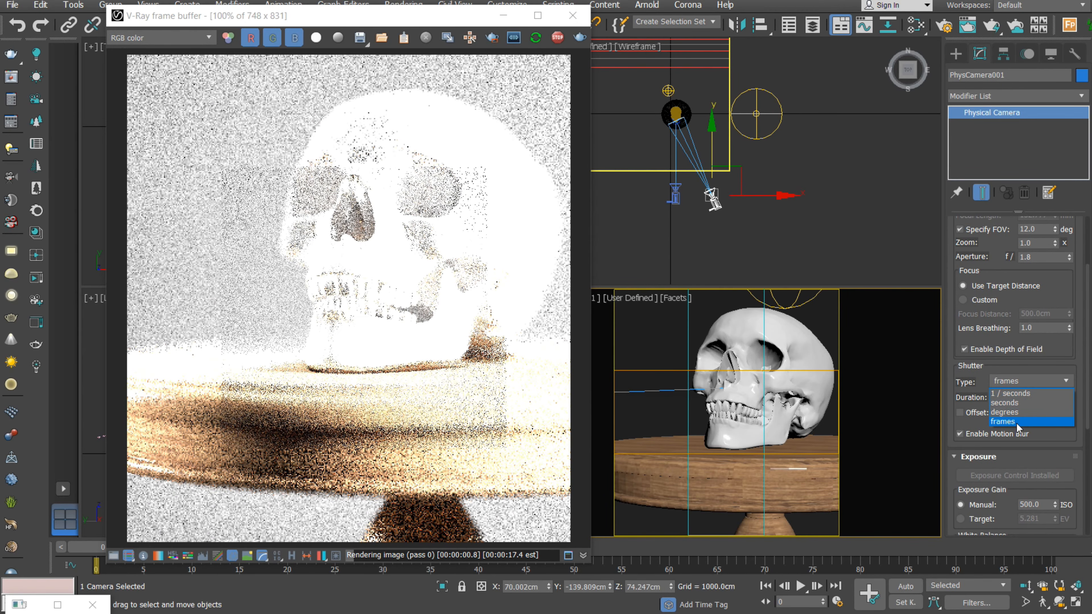
{"action": "left_click", "coordinate": [1006, 421]}
{"action": "double_click", "coordinate": [1035, 399]}
{"action": "type", "text": "1"}
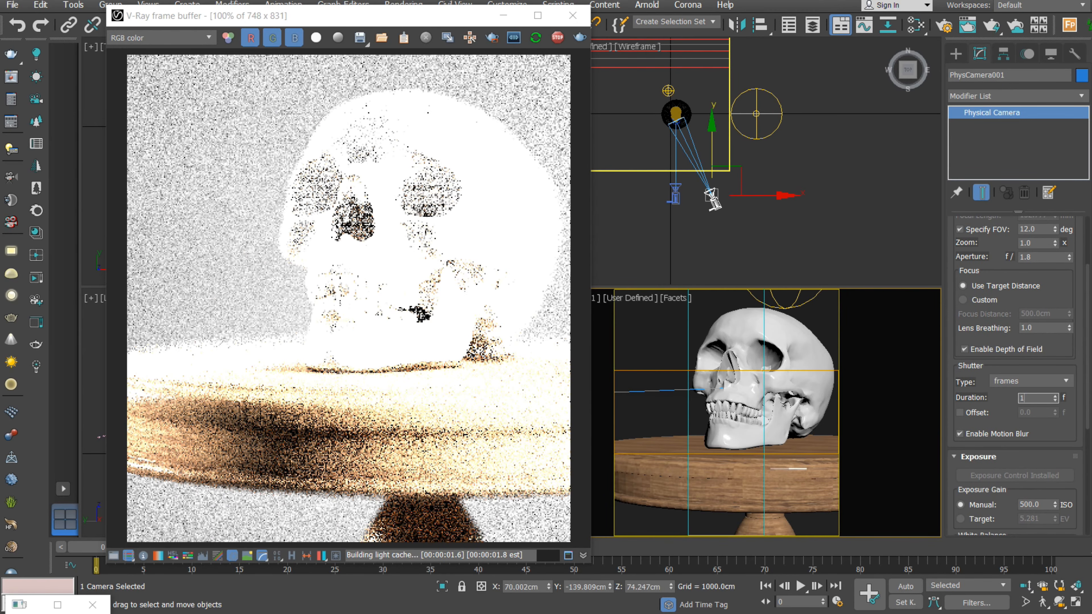
{"action": "key", "text": "Return"}
Lower PhysCamera001's manual exposure gain to 10 ISO and set its aperture to f/0.5
{"action": "scroll", "coordinate": [1015, 473], "scroll_direction": "down", "scroll_amount": 3}
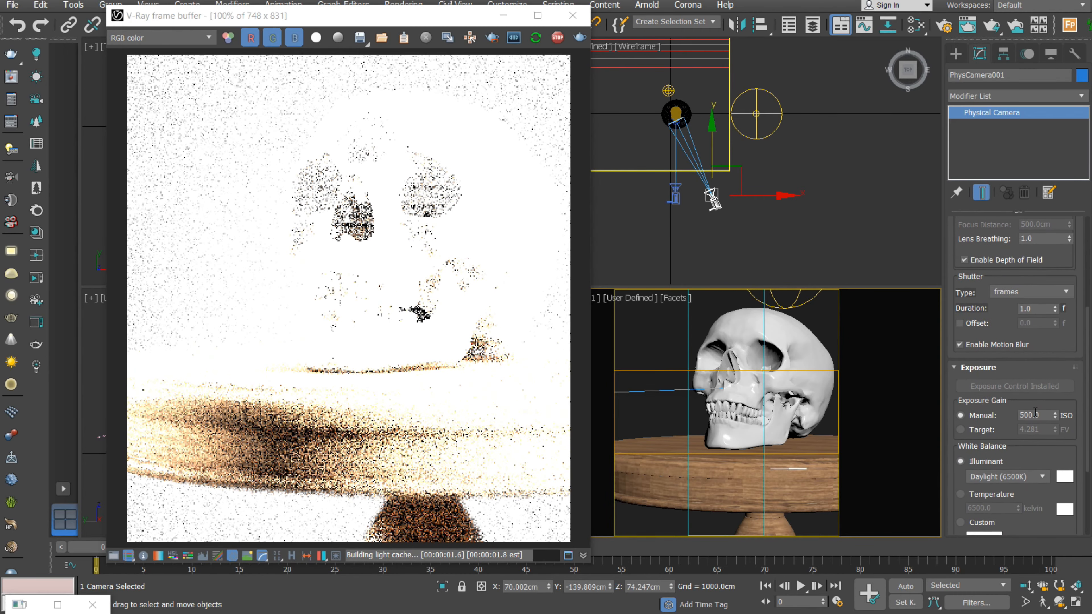
{"action": "left_click_drag", "start_coordinate": [1057, 416], "coordinate": [1059, 473]}
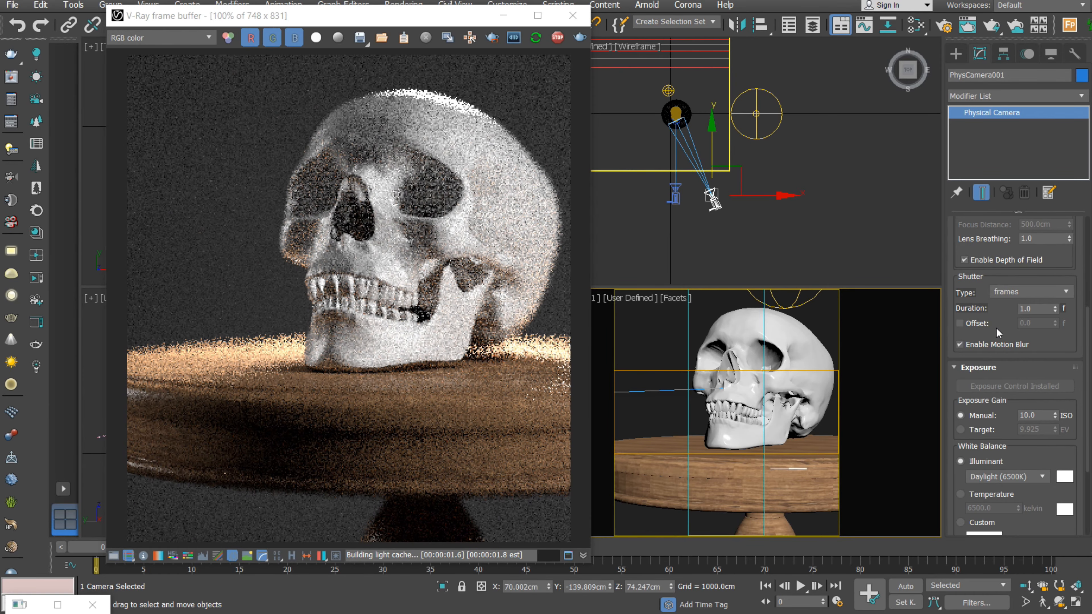
{"action": "scroll", "coordinate": [1006, 286], "scroll_direction": "up", "scroll_amount": 3}
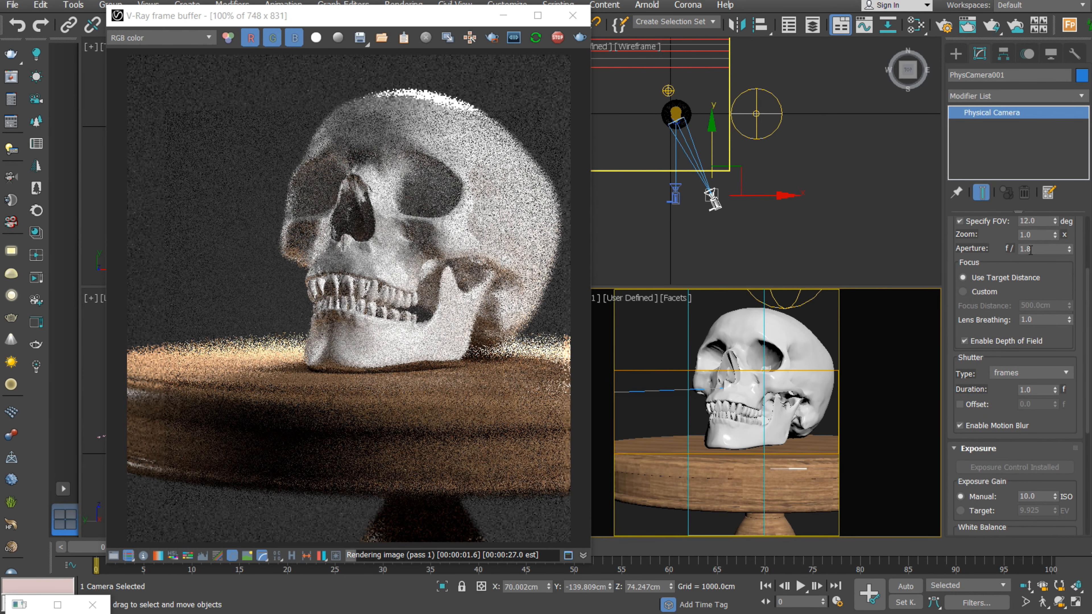
{"action": "double_click", "coordinate": [1035, 248]}
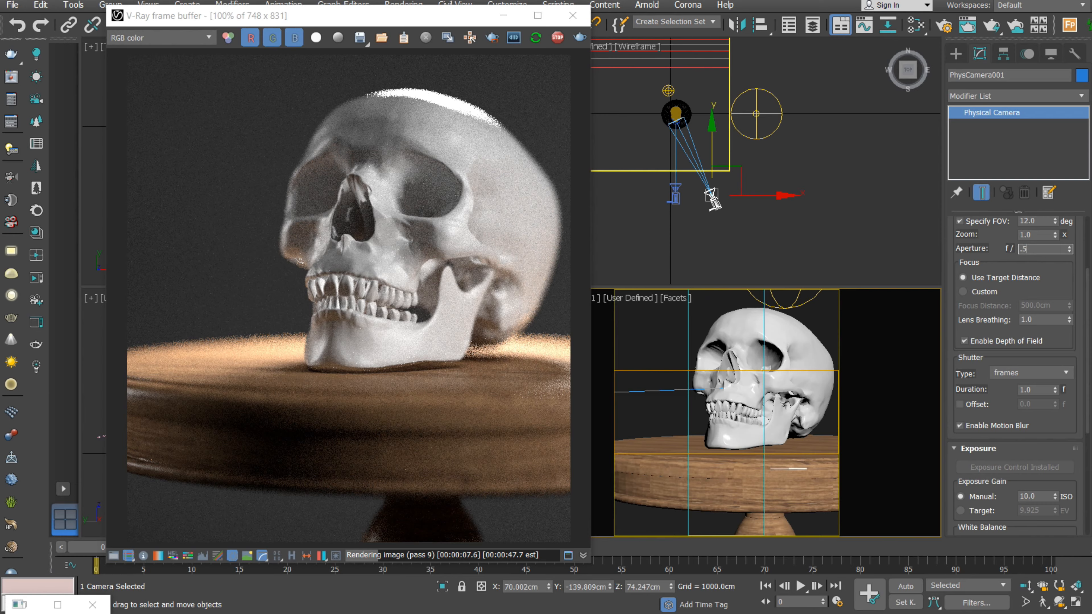
{"action": "key", "text": "Return"}
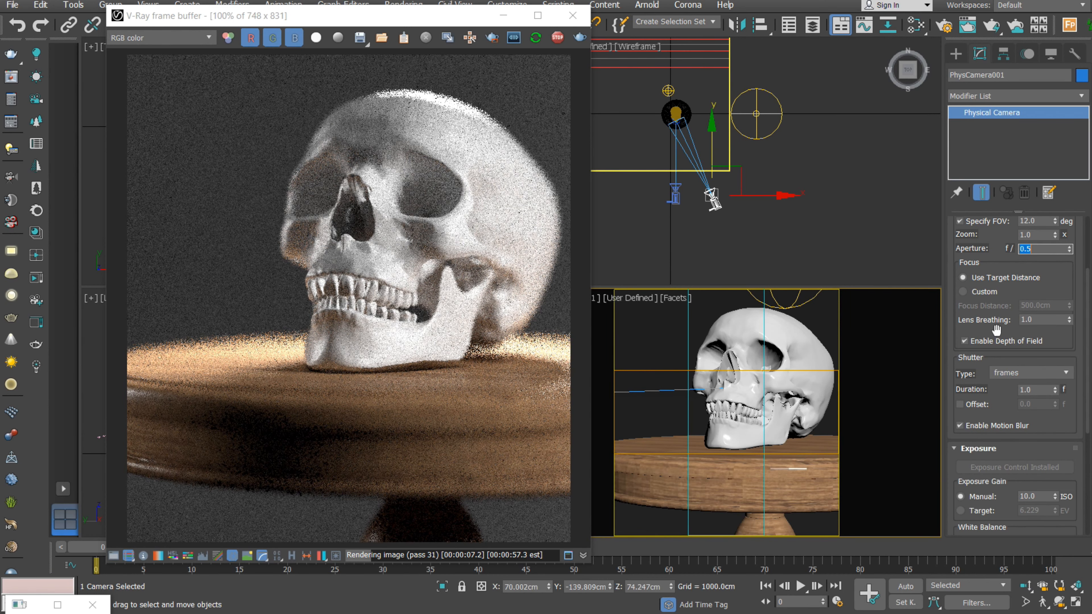
Adjust PhysCamera001's manual exposure gain to 11.367 ISO and set the shutter duration to 10 frames
{"action": "scroll", "coordinate": [997, 330], "scroll_direction": "down", "scroll_amount": 5}
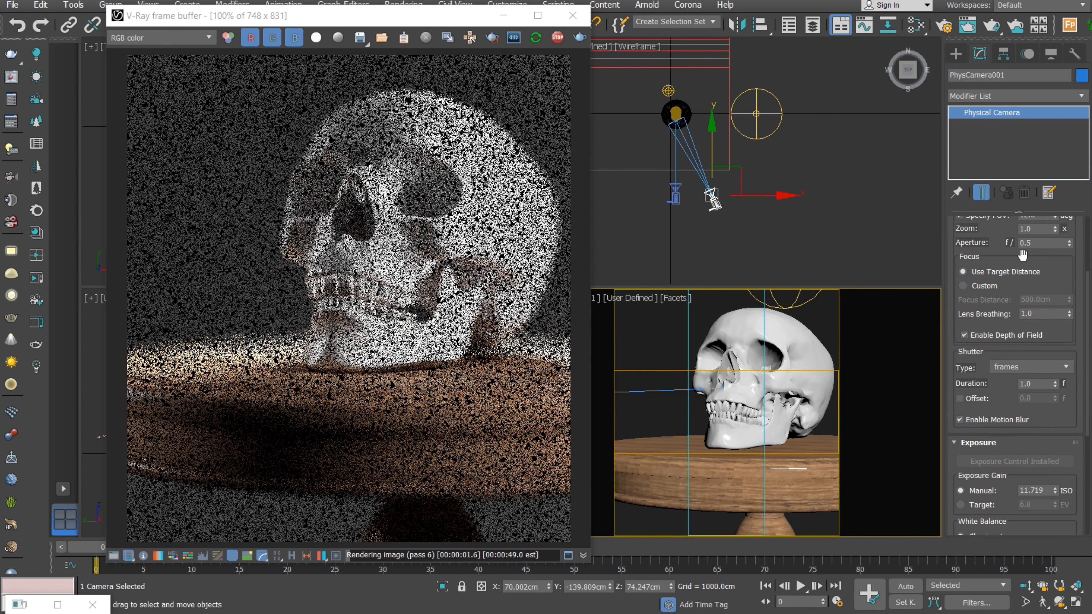
{"action": "mouse_move", "coordinate": [1022, 255]}
{"action": "left_mouse_down"}
{"action": "mouse_move", "coordinate": [1021, 281]}
{"action": "mouse_move", "coordinate": [1008, 233]}
{"action": "mouse_move", "coordinate": [1008, 257]}
{"action": "left_mouse_up"}
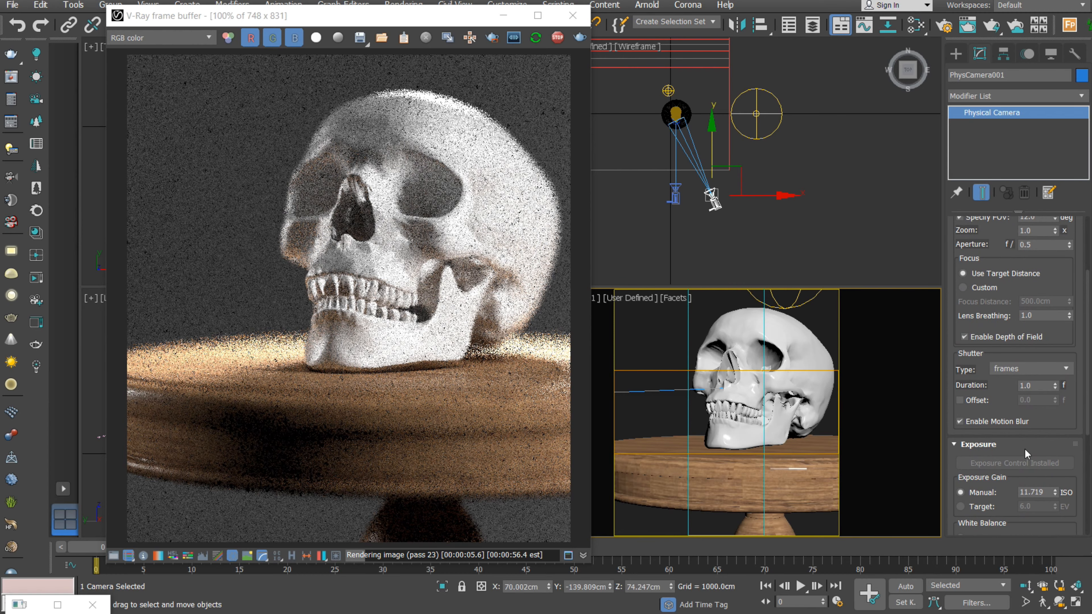
{"action": "mouse_move", "coordinate": [1054, 492]}
{"action": "left_mouse_down"}
{"action": "mouse_move", "coordinate": [1061, 483]}
{"action": "mouse_move", "coordinate": [1064, 492]}
{"action": "left_mouse_up"}
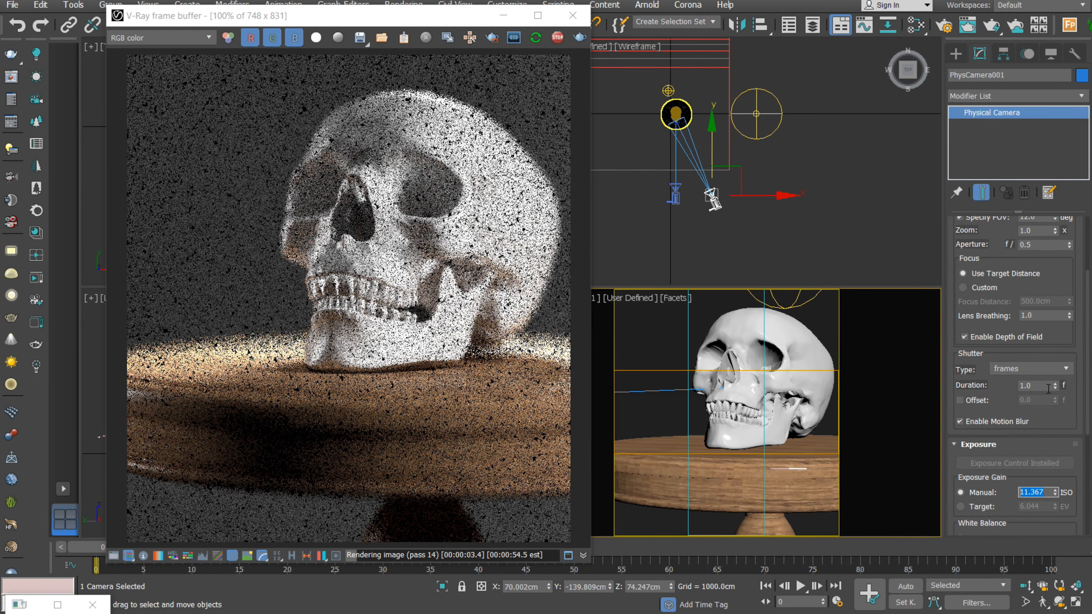
{"action": "left_click_drag", "start_coordinate": [1037, 386], "coordinate": [979, 389]}
{"action": "key", "text": "Return"}
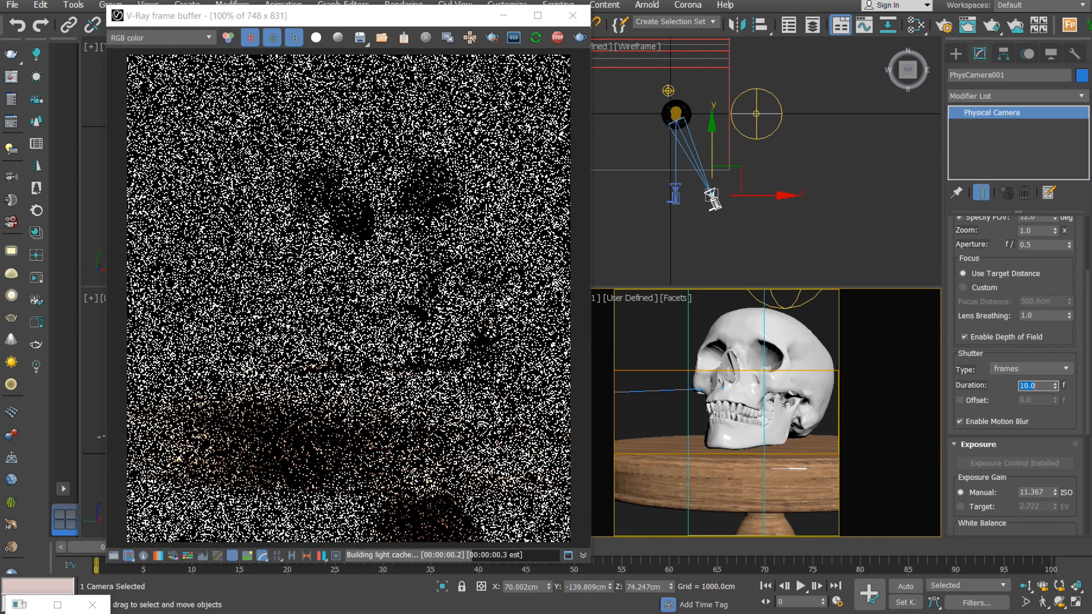
Lower PhysCamera001's manual exposure gain stepwise to 2.955, 1 and 0.5 ISO, and inspect the skull render up close
{"action": "left_click", "coordinate": [1054, 491]}
{"action": "left_click_drag", "start_coordinate": [1055, 491], "coordinate": [1061, 535]}
{"action": "left_click_drag", "start_coordinate": [1045, 496], "coordinate": [997, 492]}
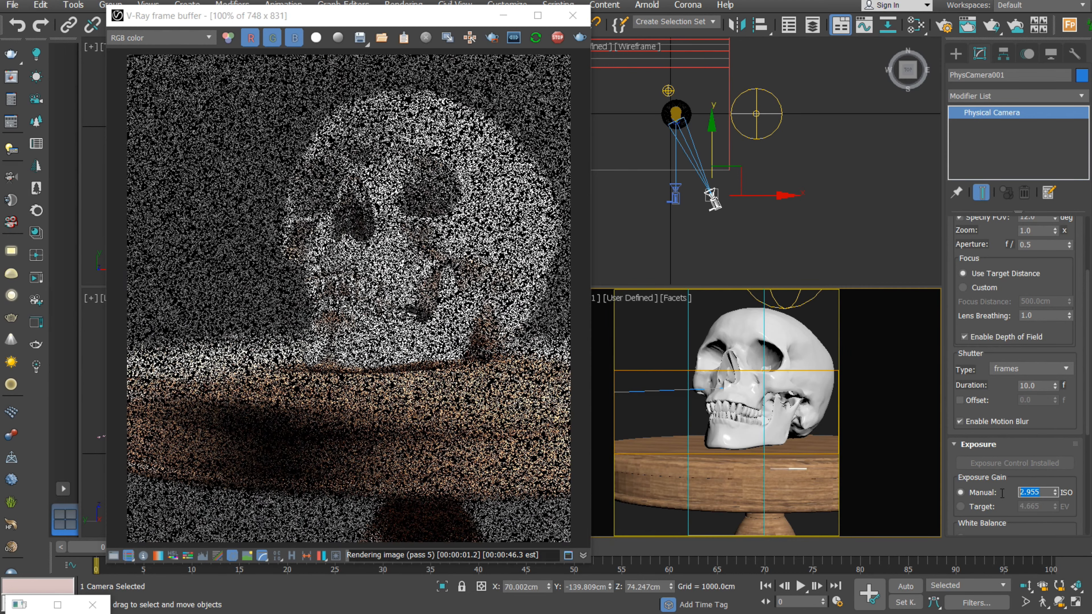
{"action": "type", "text": "1"}
{"action": "key", "text": "Return"}
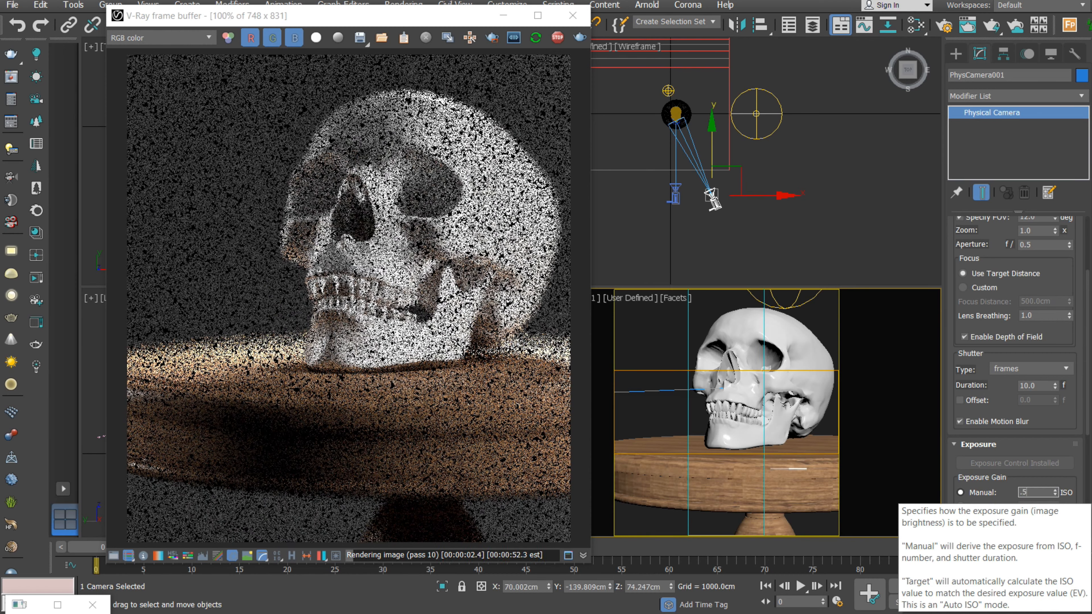
{"action": "type", "text": "0.5"}
{"action": "key", "text": "Return"}
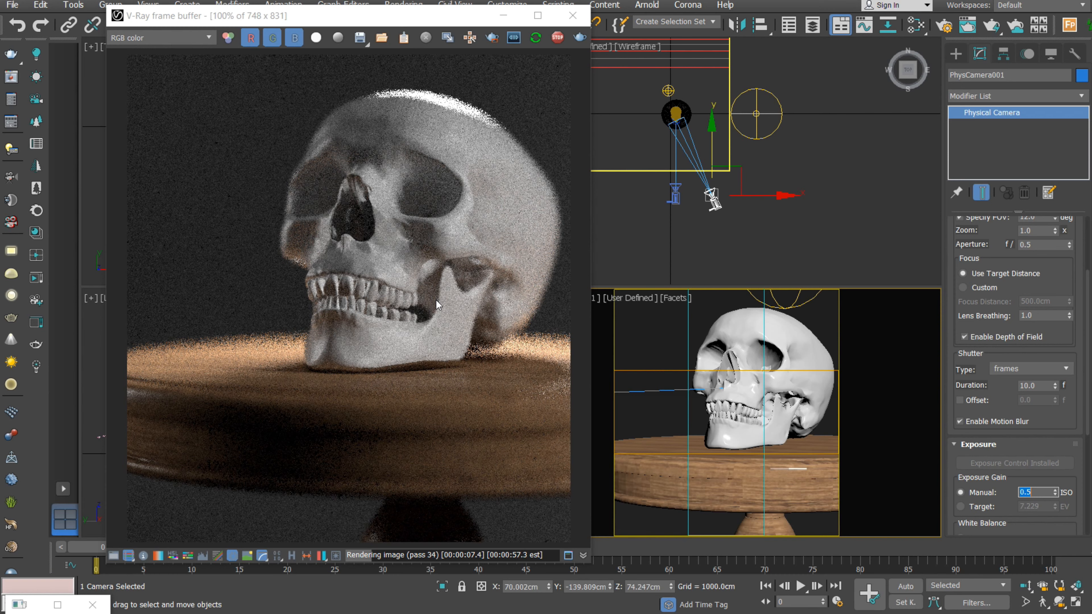
{"action": "scroll", "coordinate": [331, 200], "scroll_direction": "up", "scroll_amount": 2}
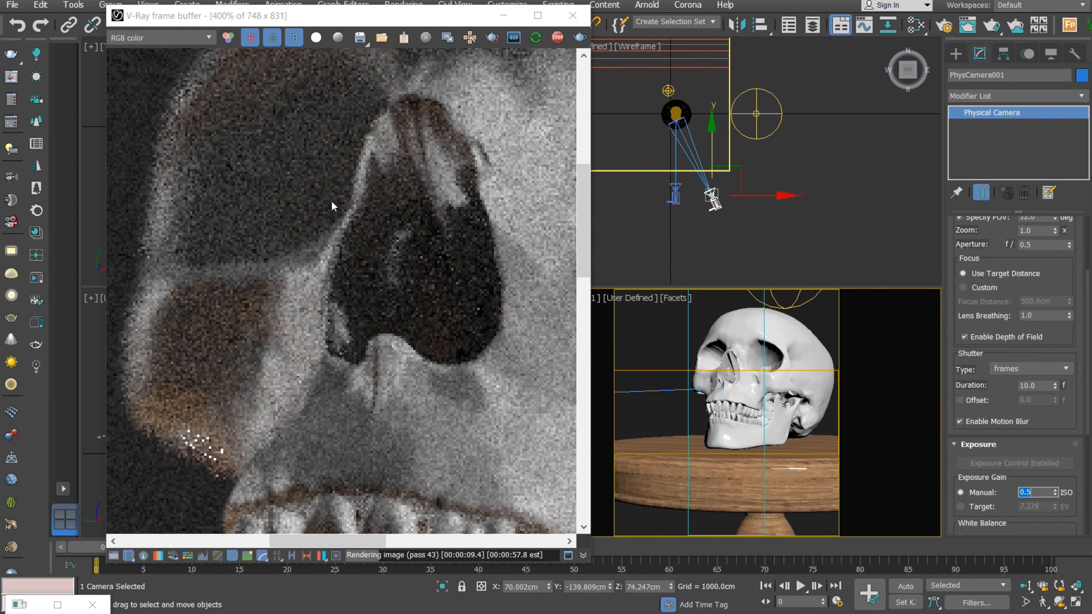
{"action": "scroll", "coordinate": [331, 202], "scroll_direction": "down", "scroll_amount": 2}
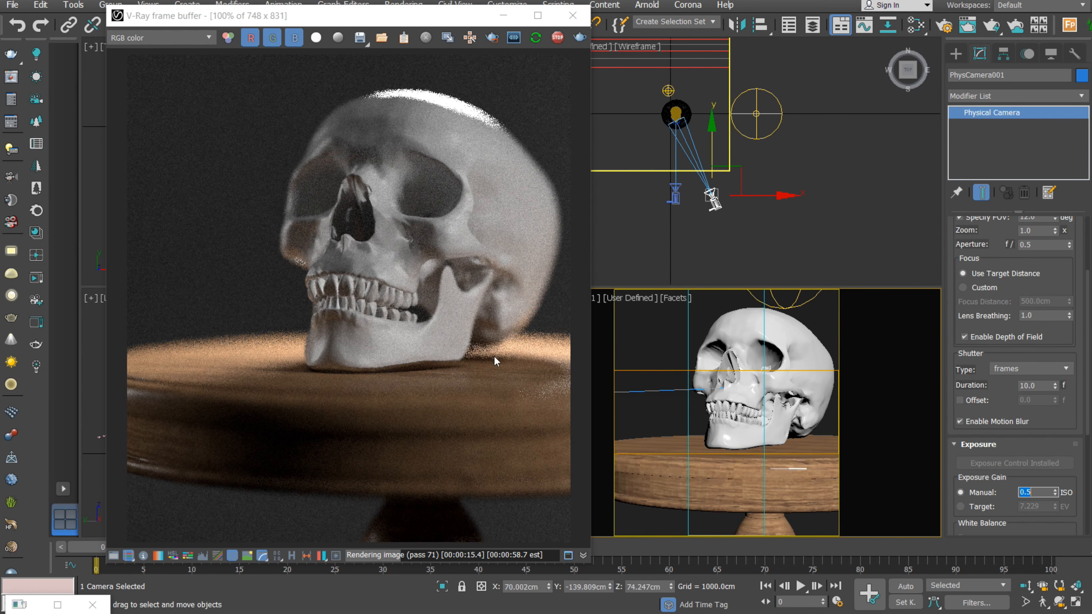
Set PhysCamera001's aperture to f/1.8
{"action": "scroll", "coordinate": [1006, 426], "scroll_direction": "down", "scroll_amount": 1}
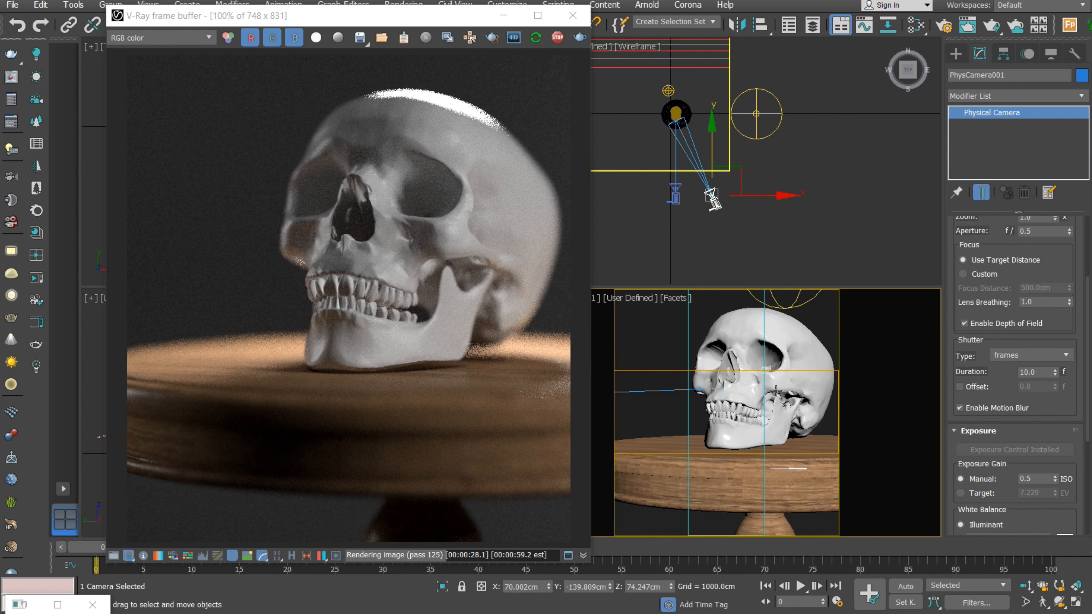
{"action": "left_click_drag", "start_coordinate": [1002, 387], "coordinate": [1002, 411]}
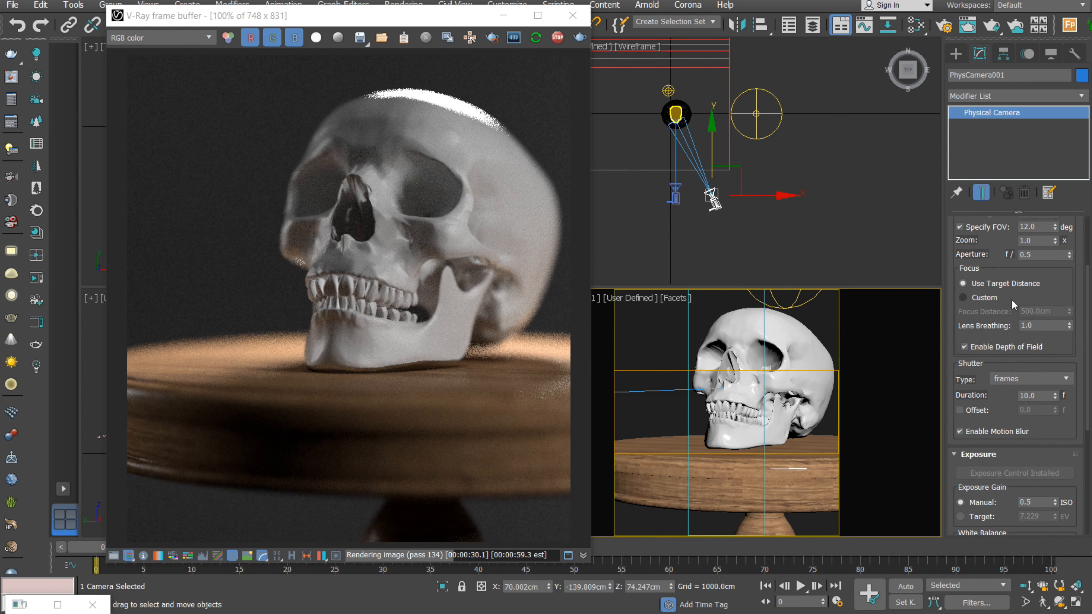
{"action": "type", "text": "1.8"}
{"action": "key", "text": "Return"}
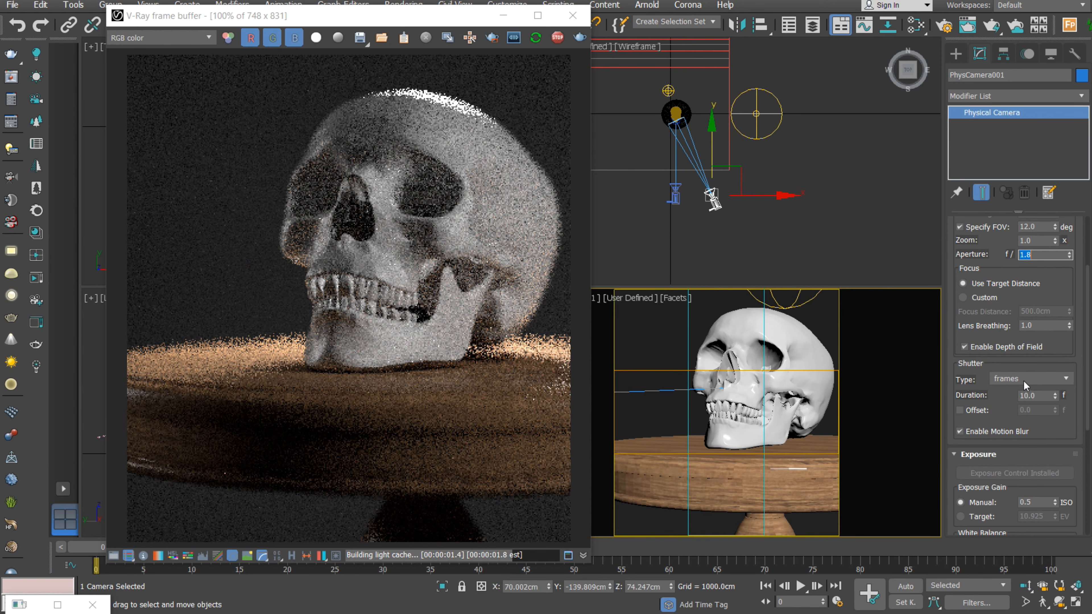
Switch PhysCamera001's shutter type to 1 / seconds and set its duration to 1/100 s
{"action": "left_click", "coordinate": [1024, 378]}
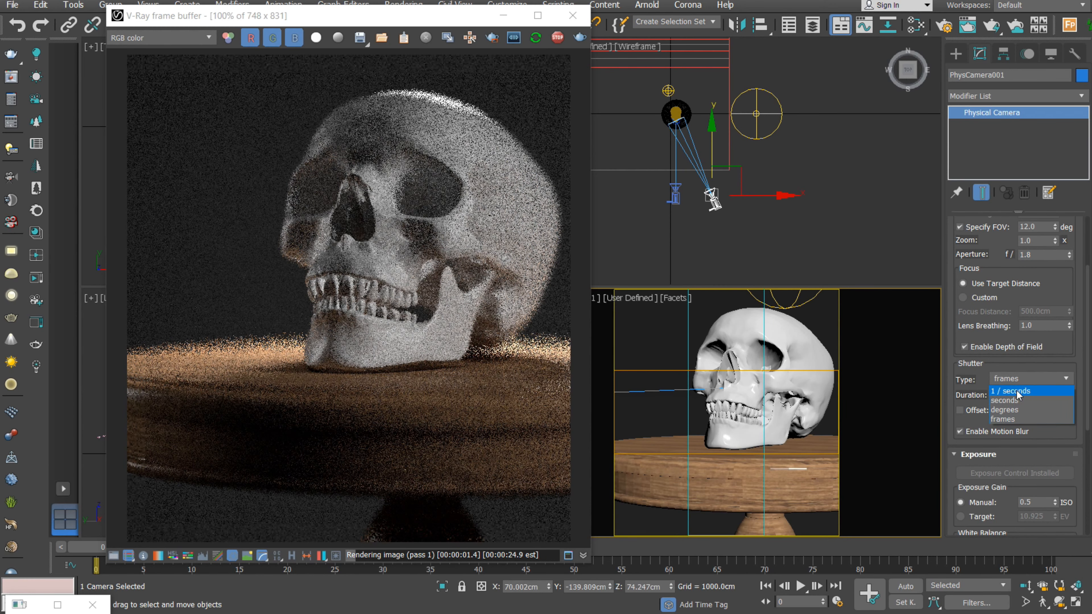
{"action": "left_click", "coordinate": [1017, 391]}
{"action": "double_click", "coordinate": [1032, 395]}
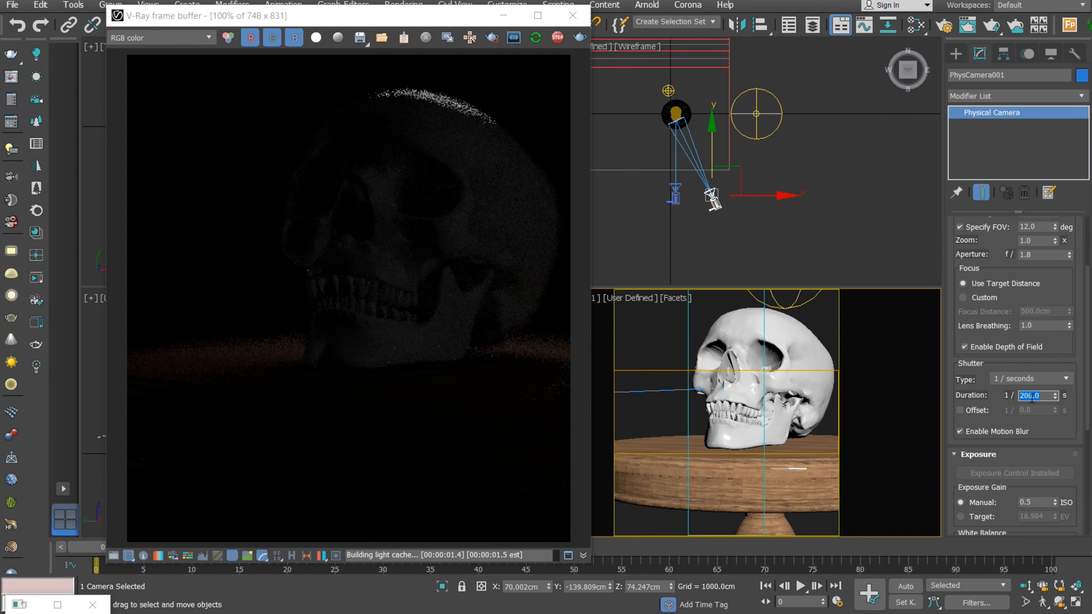
{"action": "type", "text": "100"}
{"action": "key", "text": "Return"}
Set PhysCamera001's manual exposure gain to 30 ISO
{"action": "double_click", "coordinate": [1038, 501]}
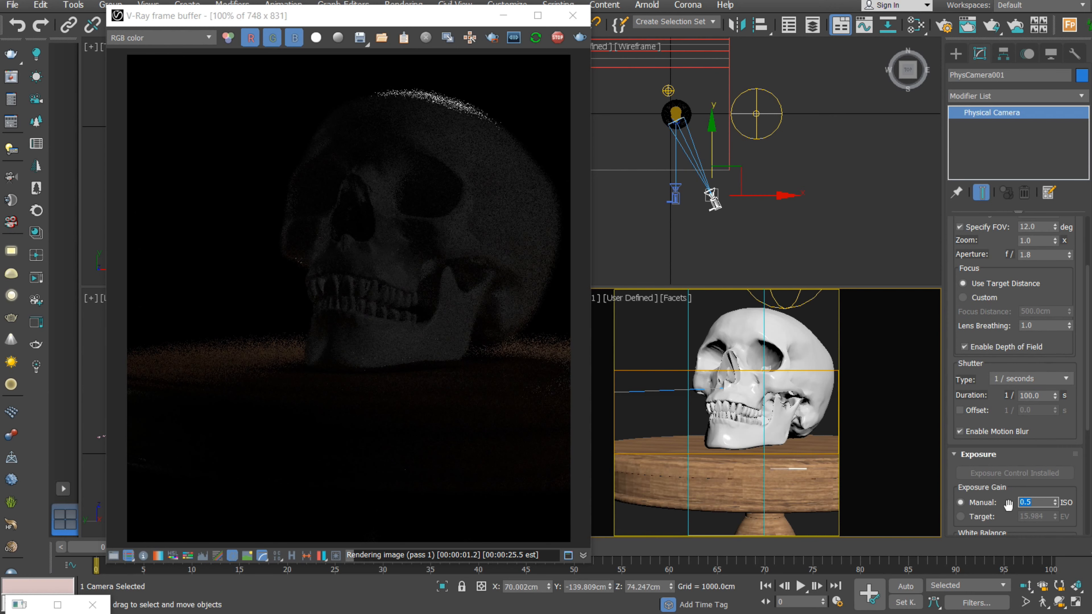
{"action": "type", "text": "03"}
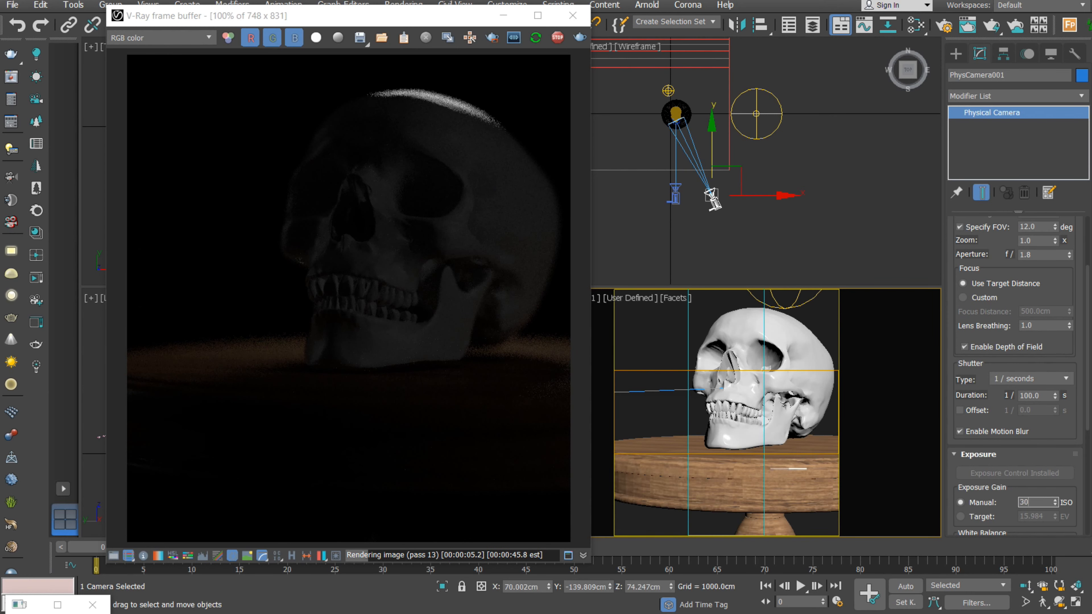
{"action": "key", "text": "Return"}
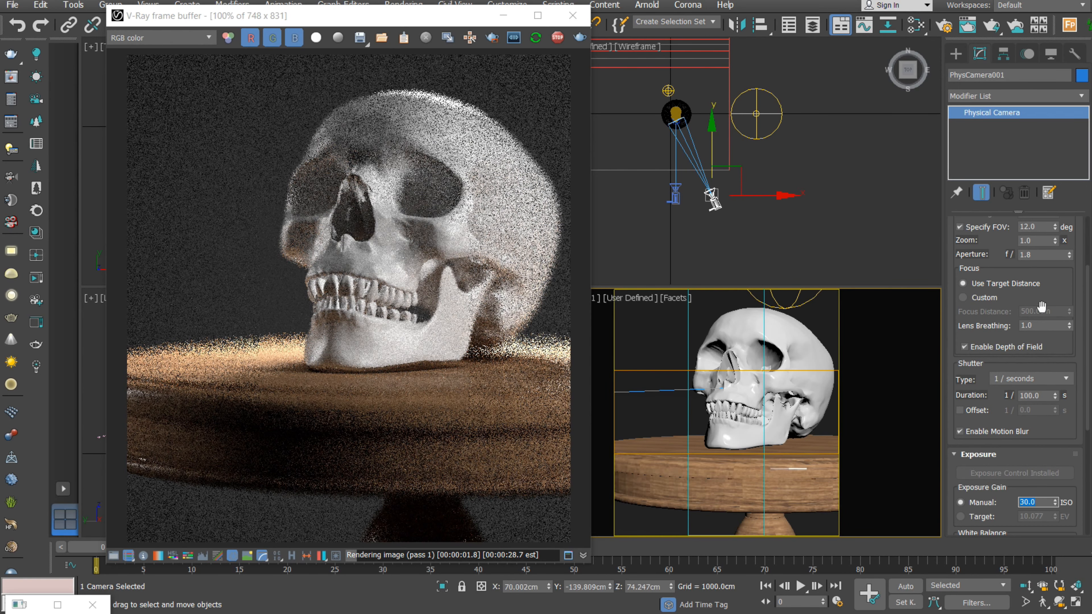
Compare the render at apertures f/8 and f/1.8, ending on f/1.8
{"action": "left_click", "coordinate": [1038, 255]}
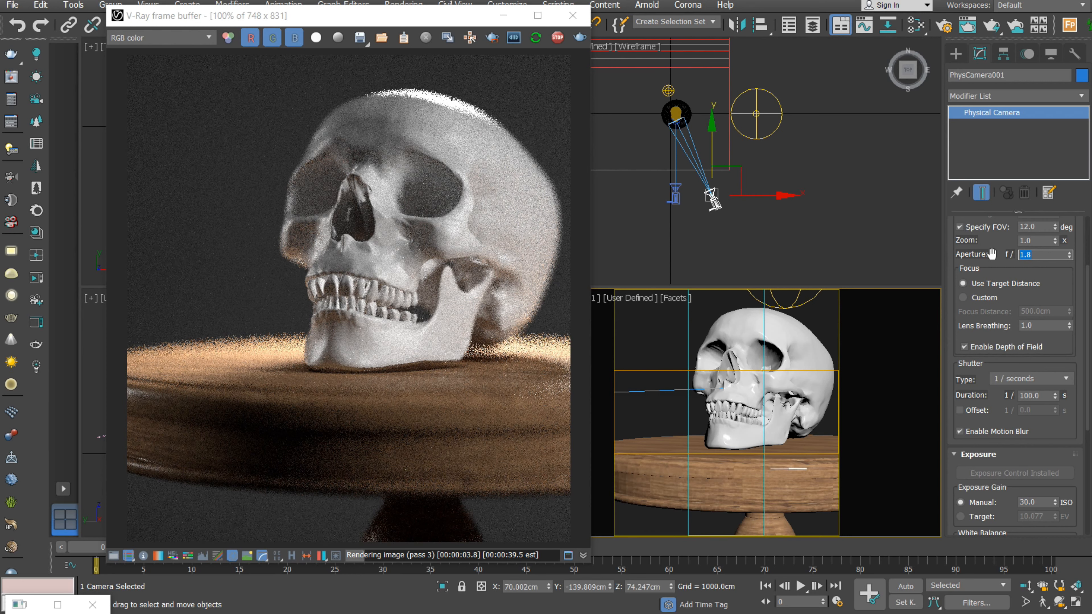
{"action": "type", "text": "8"}
{"action": "key", "text": "Return"}
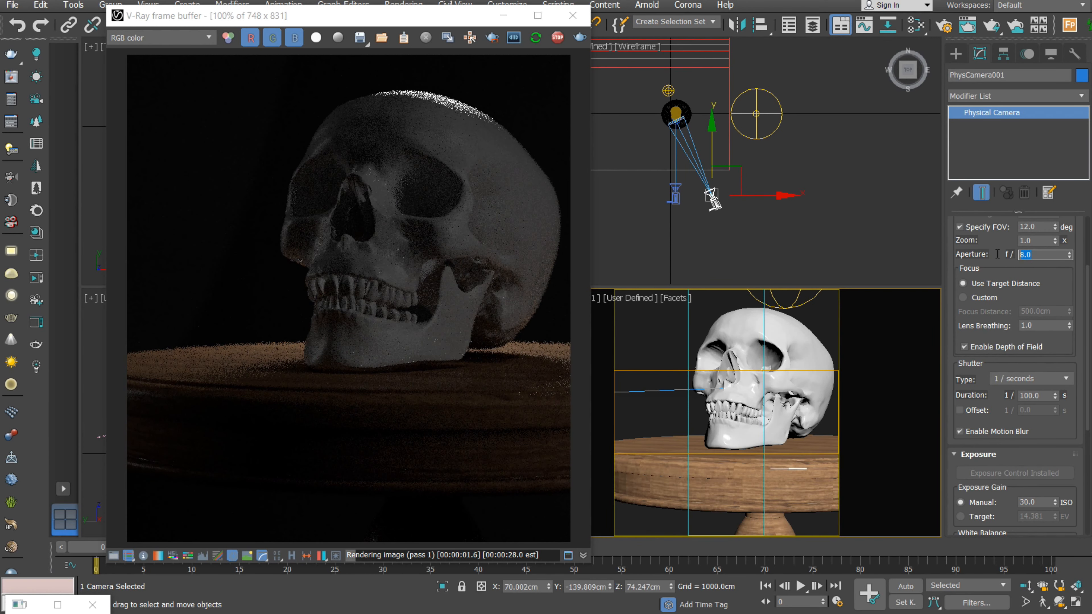
{"action": "type", "text": "1.8"}
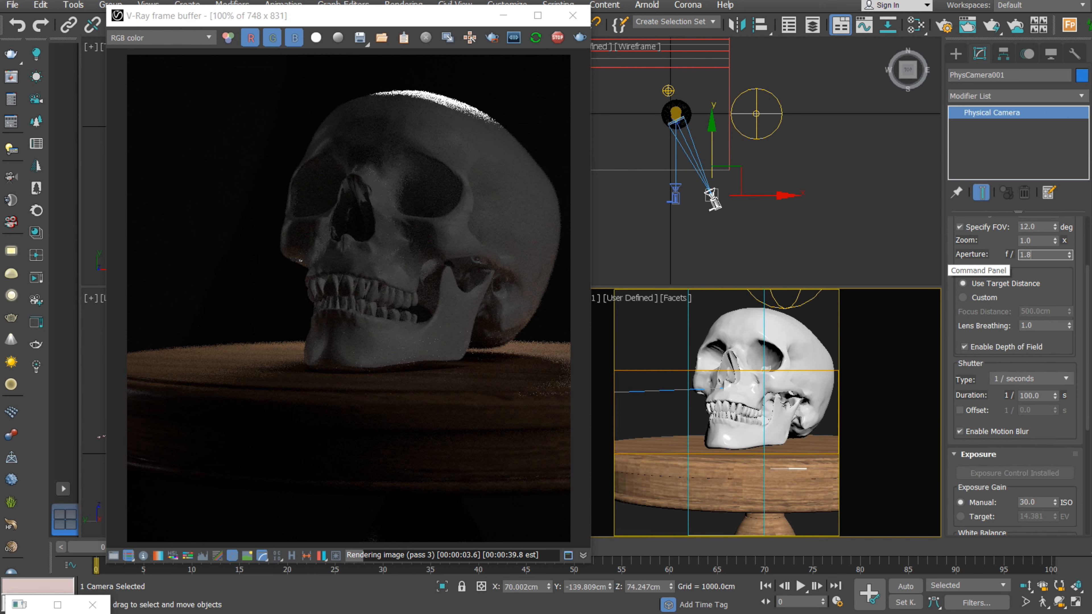
{"action": "key", "text": "Return"}
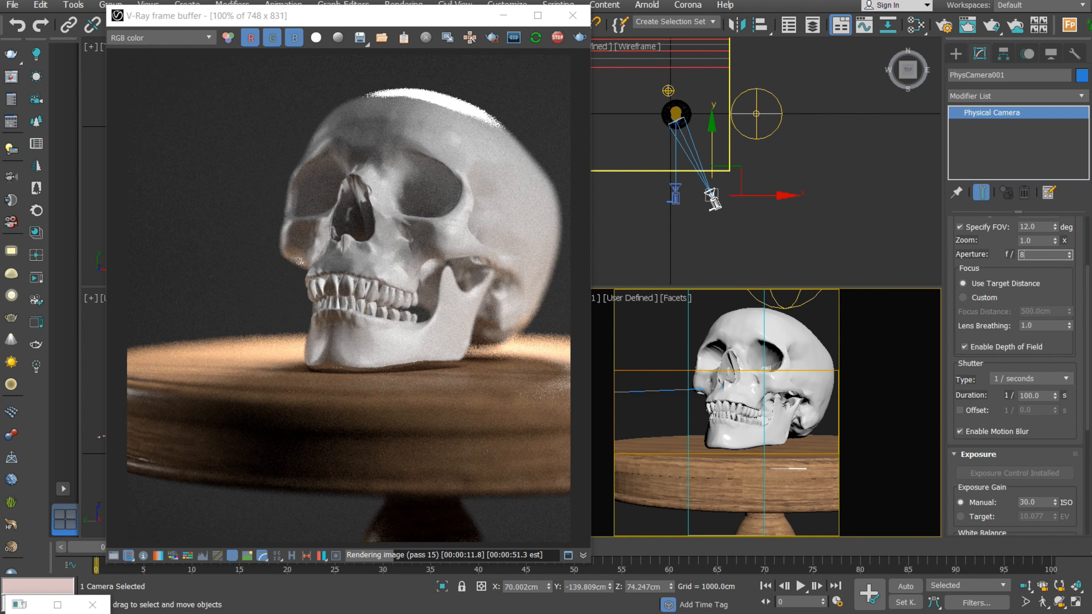
Set PhysCamera001's aperture to f/16 and its shutter duration to 1/400 s
{"action": "key", "text": "Return"}
{"action": "type", "text": "16"}
{"action": "key", "text": "Return"}
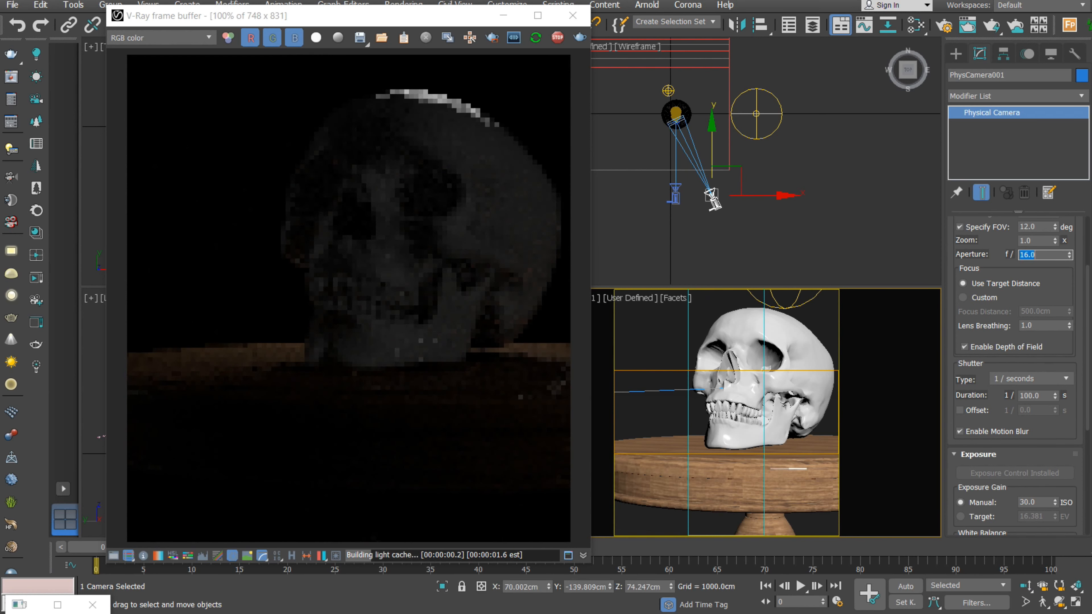
{"action": "double_click", "coordinate": [1034, 396]}
{"action": "type", "text": "400"}
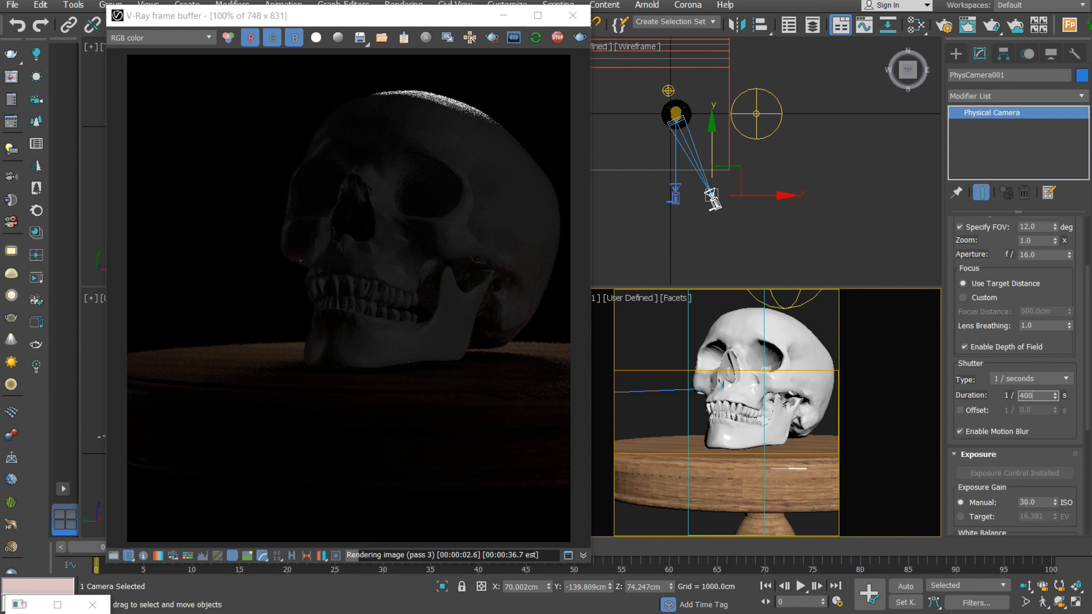
{"action": "key", "text": "Return"}
Try manual exposure gains of 1000, 10000 and 9000 ISO on the camera, ending on 5000 ISO
{"action": "left_click_drag", "start_coordinate": [1037, 503], "coordinate": [971, 506]}
{"action": "type", "text": "1000"}
{"action": "key", "text": "Return"}
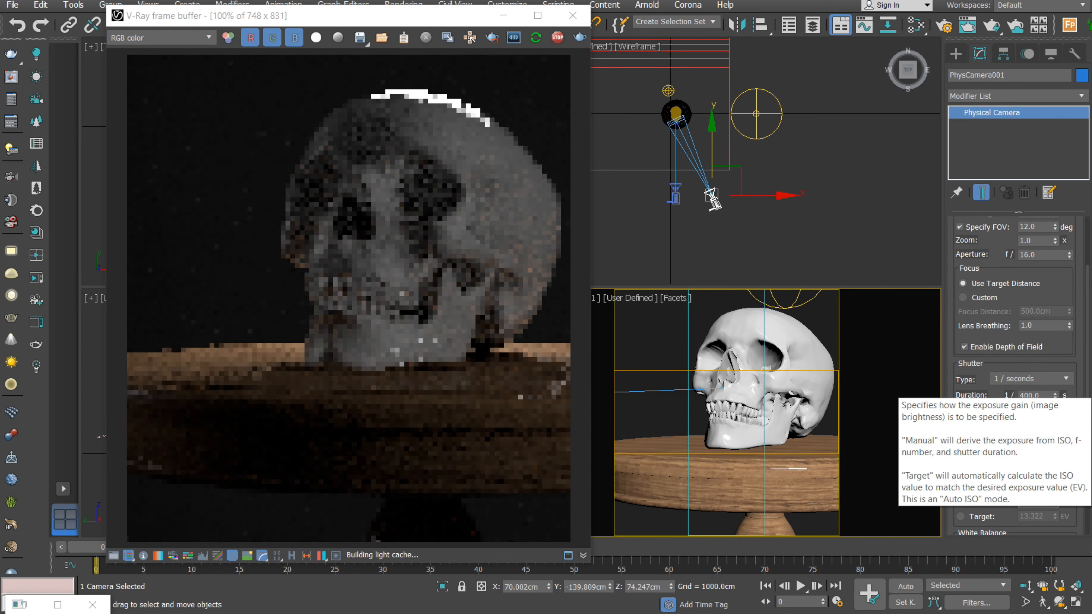
{"action": "type", "text": "10000"}
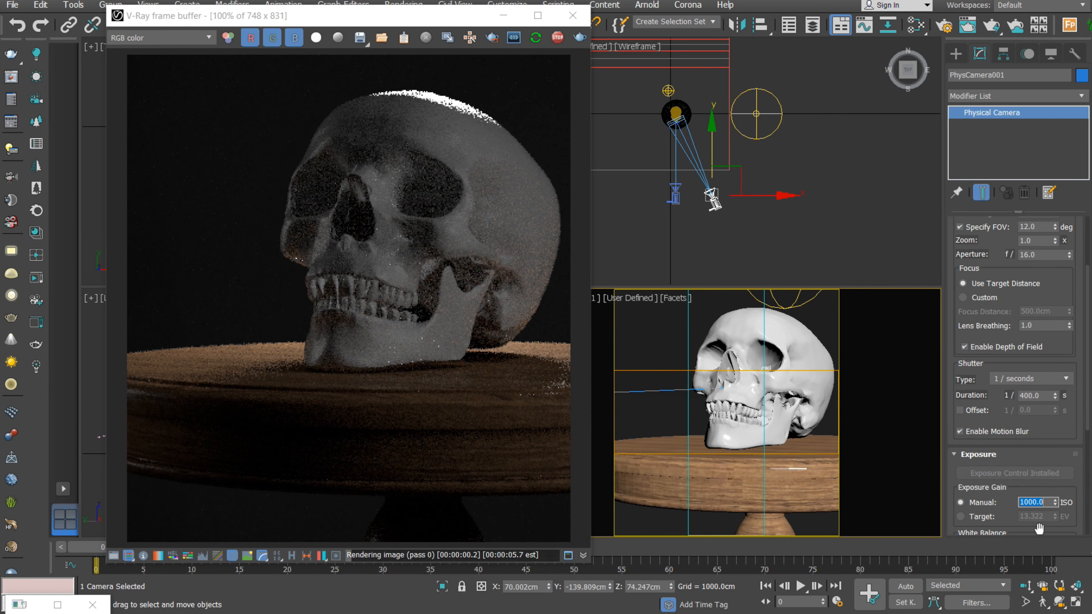
{"action": "key", "text": "Return"}
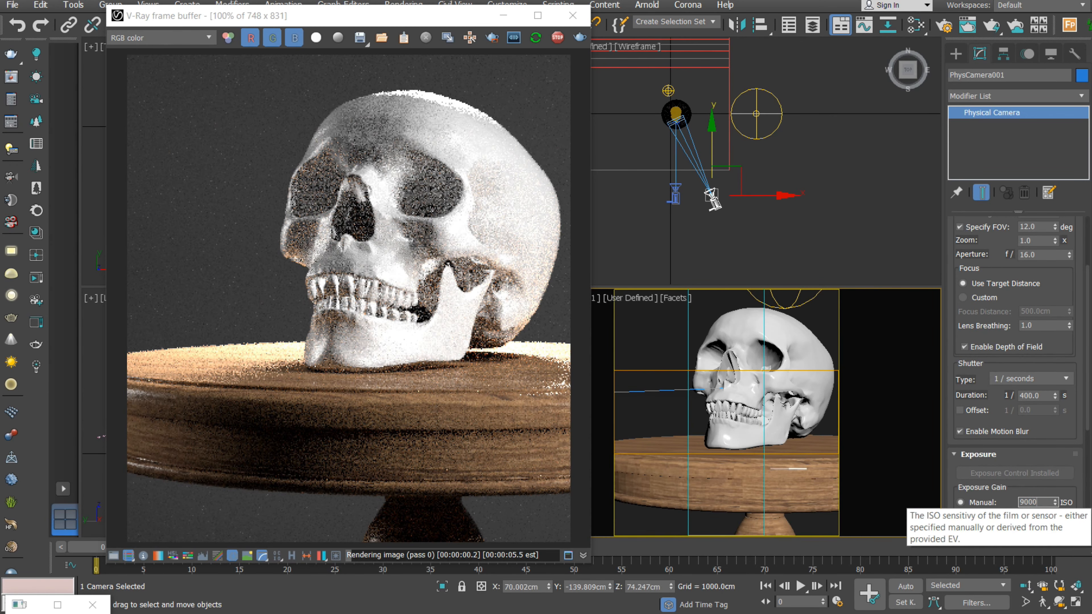
{"action": "type", "text": "9000"}
{"action": "key", "text": "Return"}
{"action": "type", "text": "5000"}
{"action": "key", "text": "Return"}
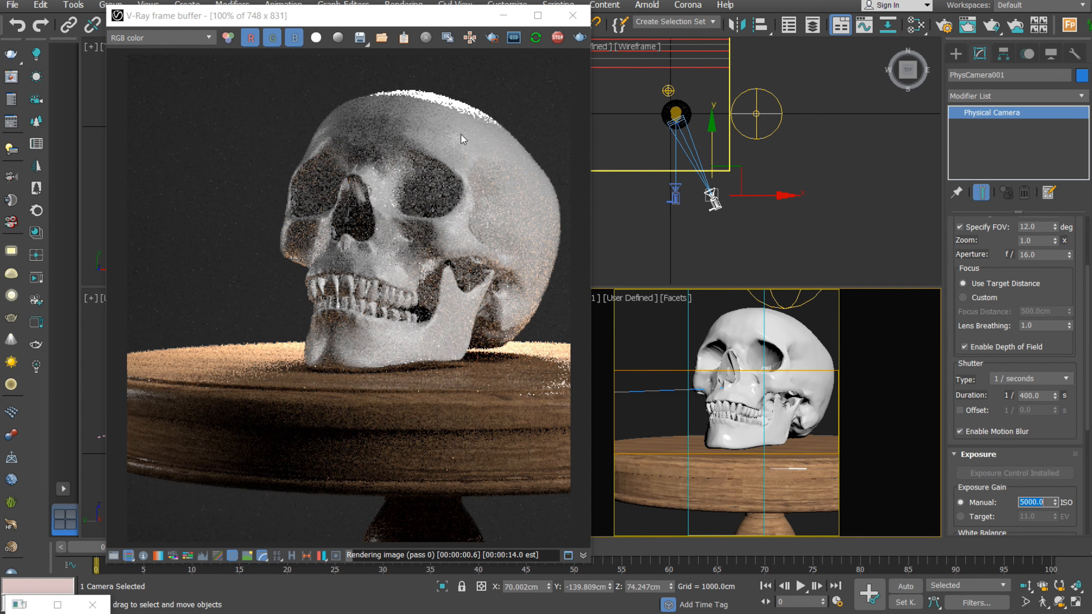
Examine the noise and sharpness of the rendered skull and wooden table at up to 400% magnification
{"action": "scroll", "coordinate": [461, 134], "scroll_direction": "up", "scroll_amount": 3}
{"action": "scroll", "coordinate": [498, 173], "scroll_direction": "down", "scroll_amount": 1}
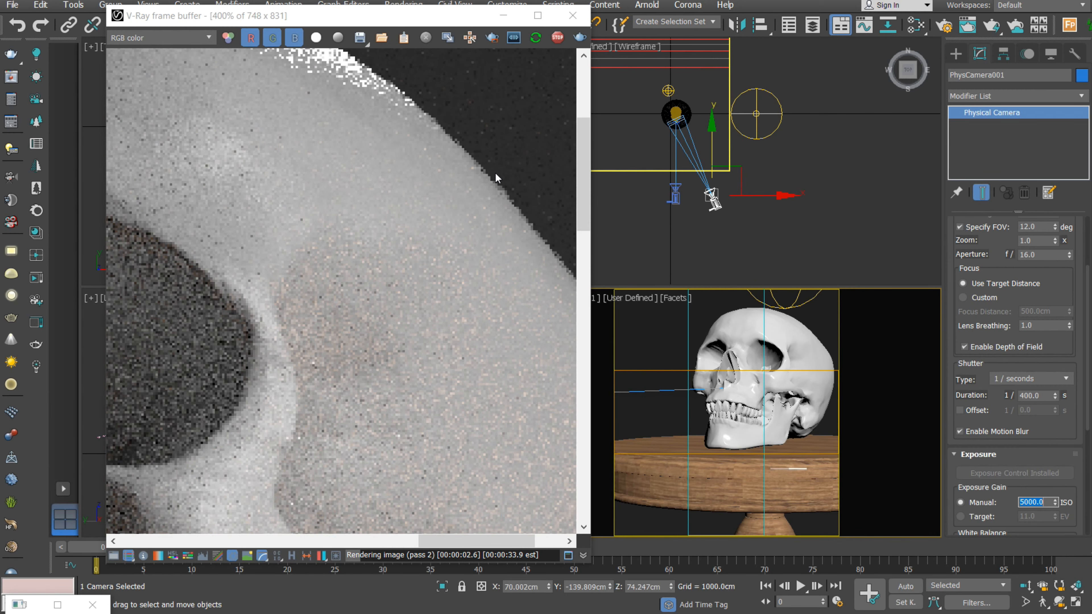
{"action": "scroll", "coordinate": [526, 299], "scroll_direction": "down", "scroll_amount": 1}
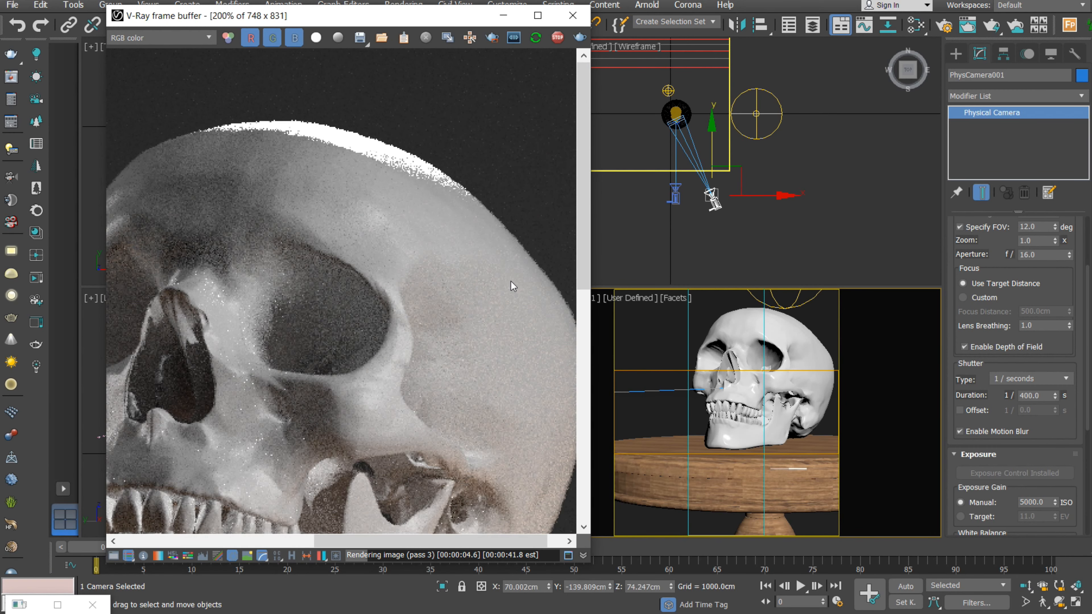
{"action": "scroll", "coordinate": [437, 235], "scroll_direction": "down", "scroll_amount": 1}
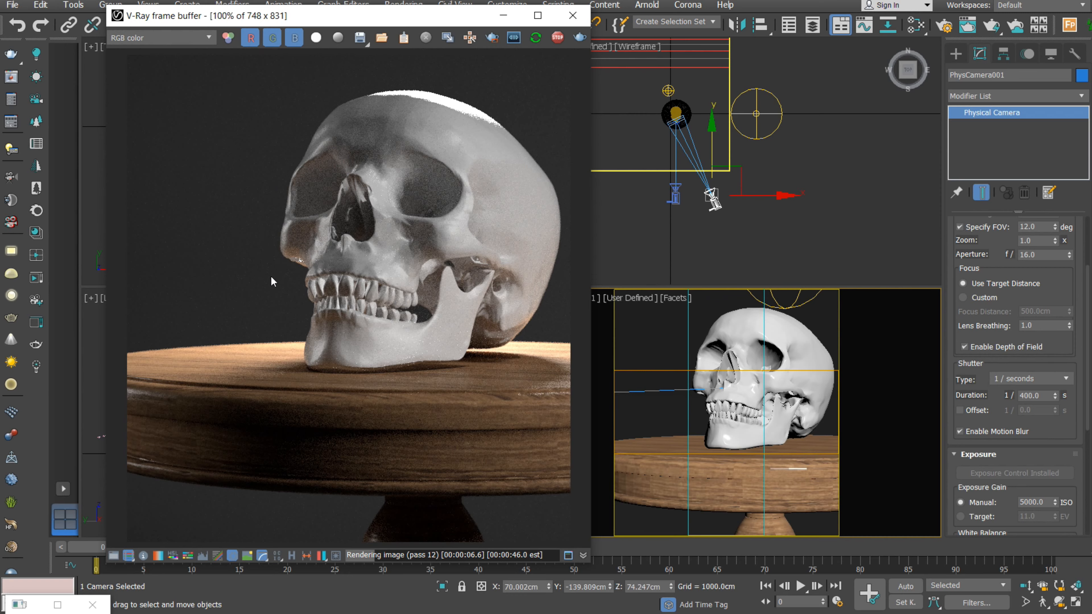
{"action": "scroll", "coordinate": [478, 446], "scroll_direction": "up", "scroll_amount": 3}
{"action": "scroll", "coordinate": [441, 349], "scroll_direction": "down", "scroll_amount": 4}
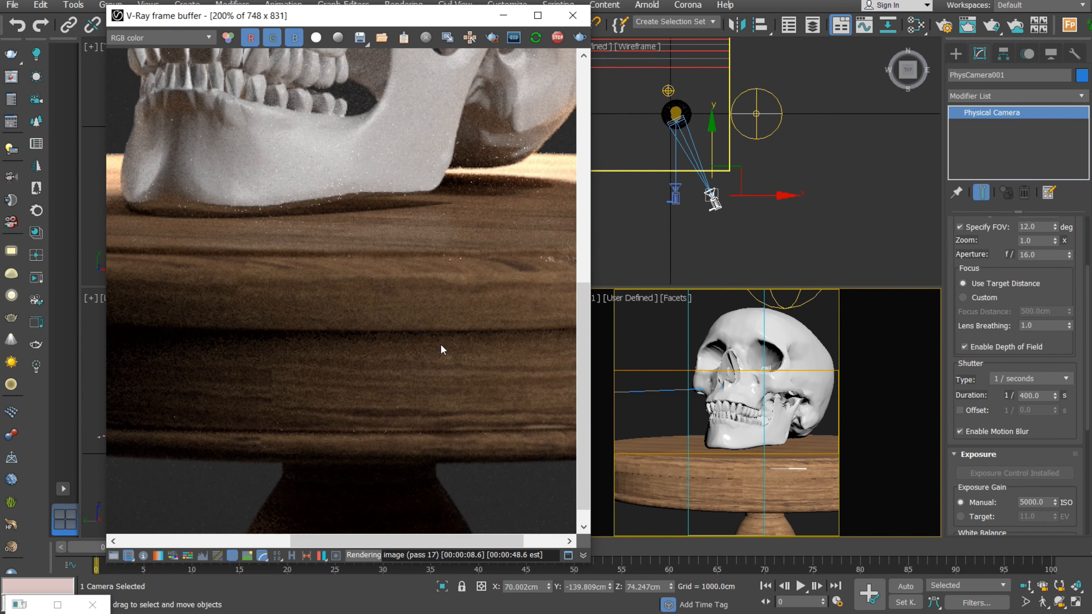
{"action": "scroll", "coordinate": [419, 362], "scroll_direction": "up", "scroll_amount": 1}
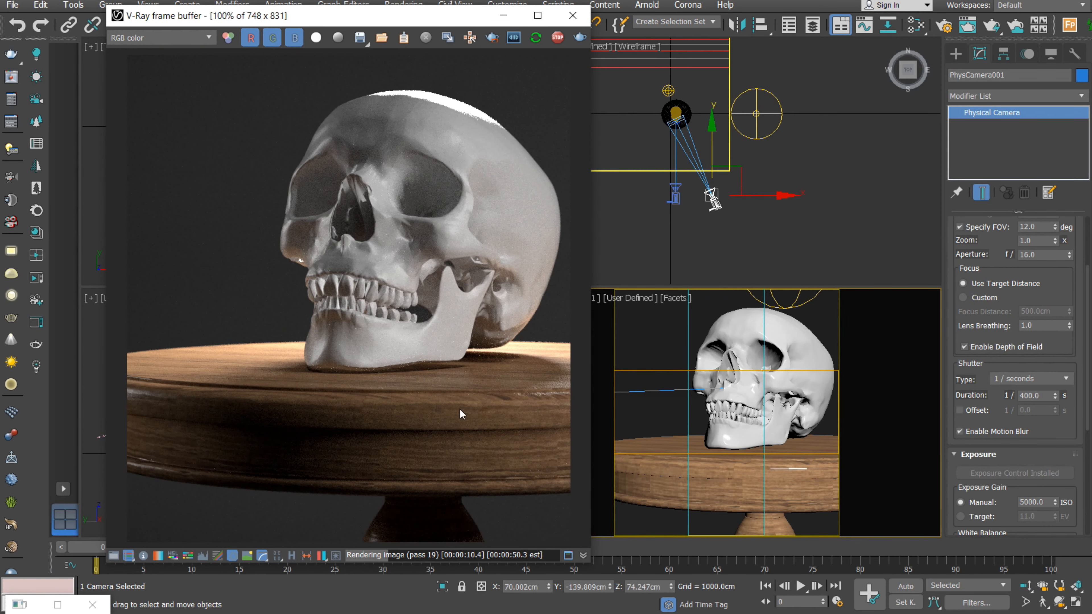
{"action": "scroll", "coordinate": [542, 389], "scroll_direction": "up", "scroll_amount": 1}
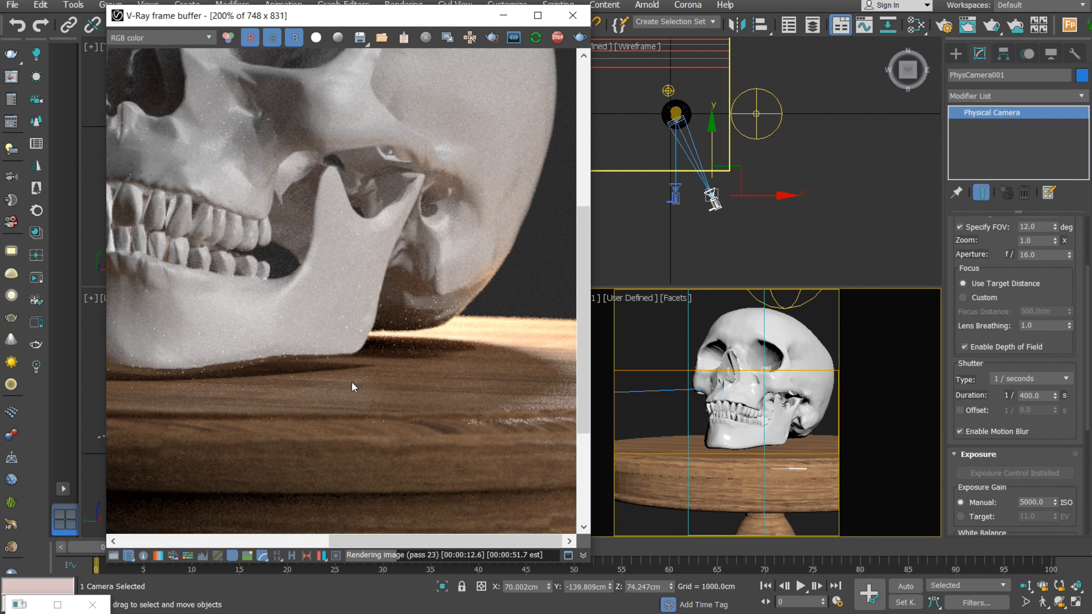
{"action": "scroll", "coordinate": [306, 381], "scroll_direction": "down", "scroll_amount": 1}
{"action": "scroll", "coordinate": [155, 387], "scroll_direction": "up", "scroll_amount": 2}
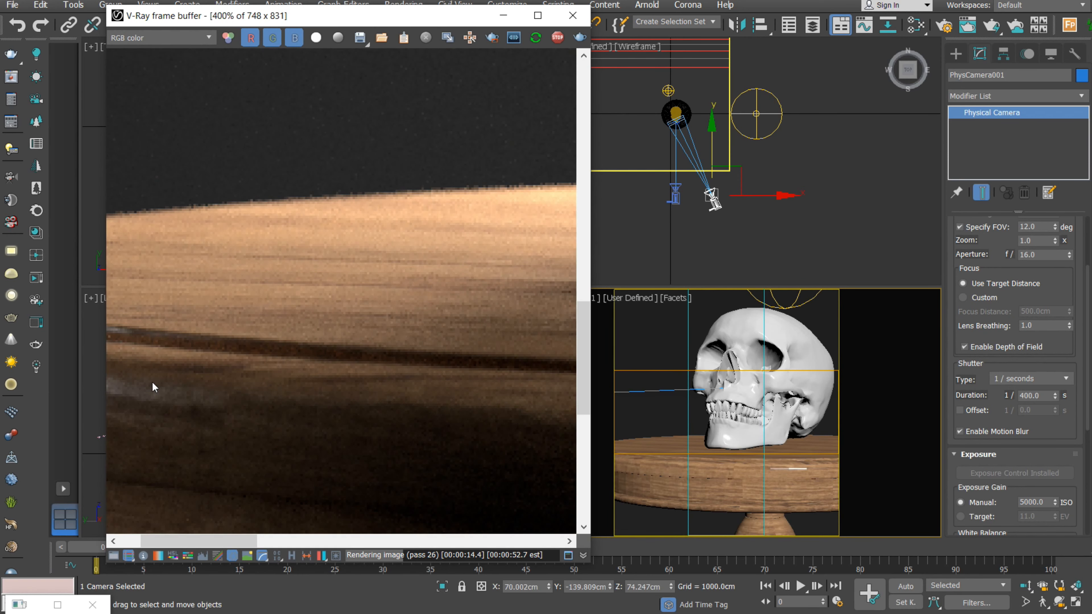
{"action": "scroll", "coordinate": [152, 379], "scroll_direction": "down", "scroll_amount": 1}
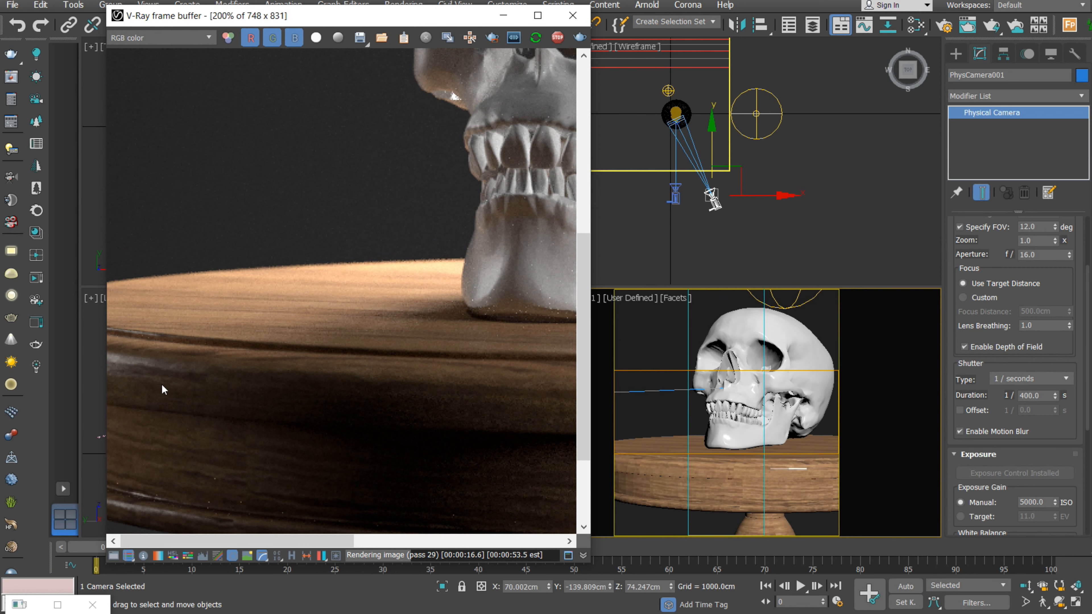
{"action": "scroll", "coordinate": [171, 419], "scroll_direction": "down", "scroll_amount": 1}
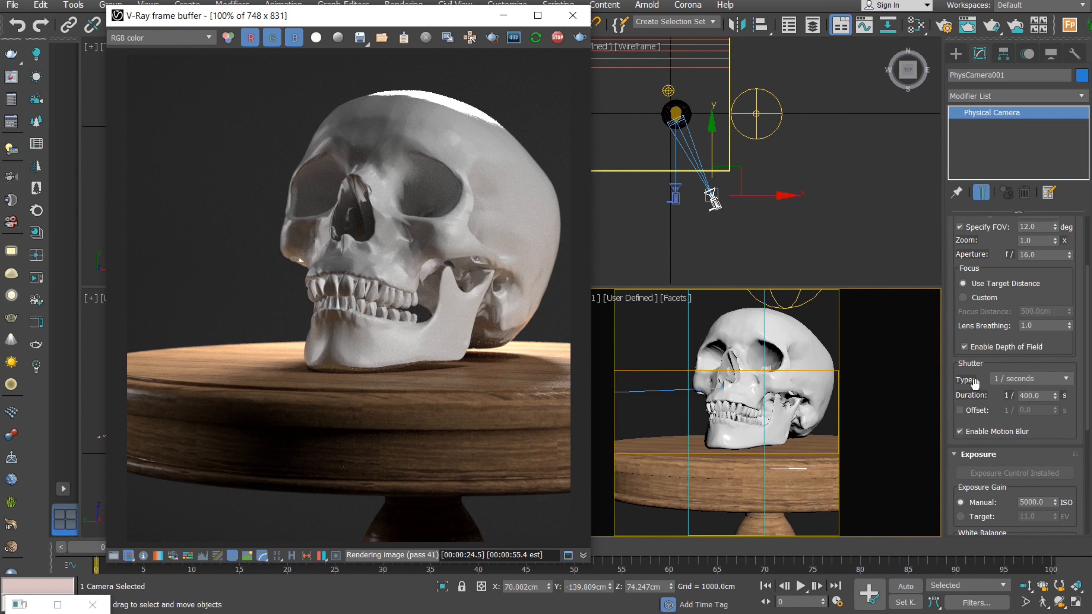
Set the camera's aperture to f/1.8 and its shutter duration to 1/100 s
{"action": "scroll", "coordinate": [975, 382], "scroll_direction": "up", "scroll_amount": 2}
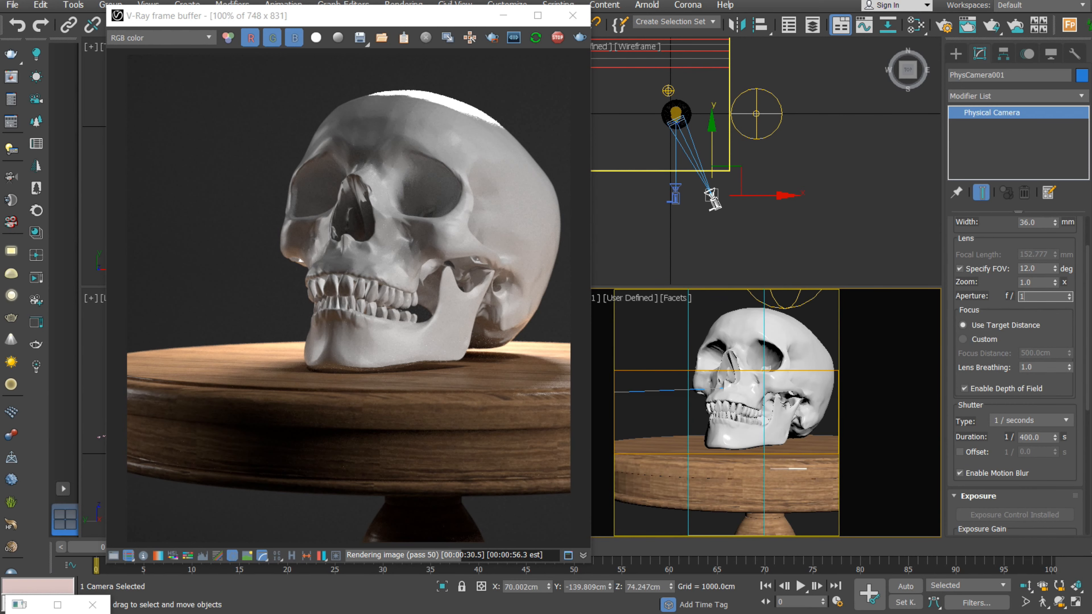
{"action": "key", "text": "Return"}
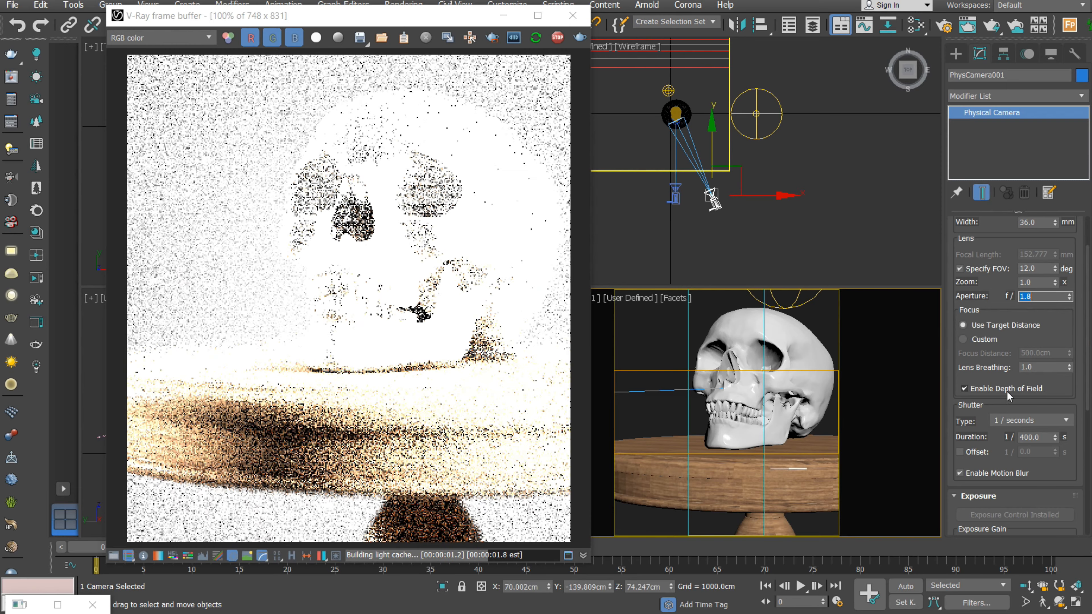
{"action": "double_click", "coordinate": [1034, 437]}
{"action": "type", "text": "100"}
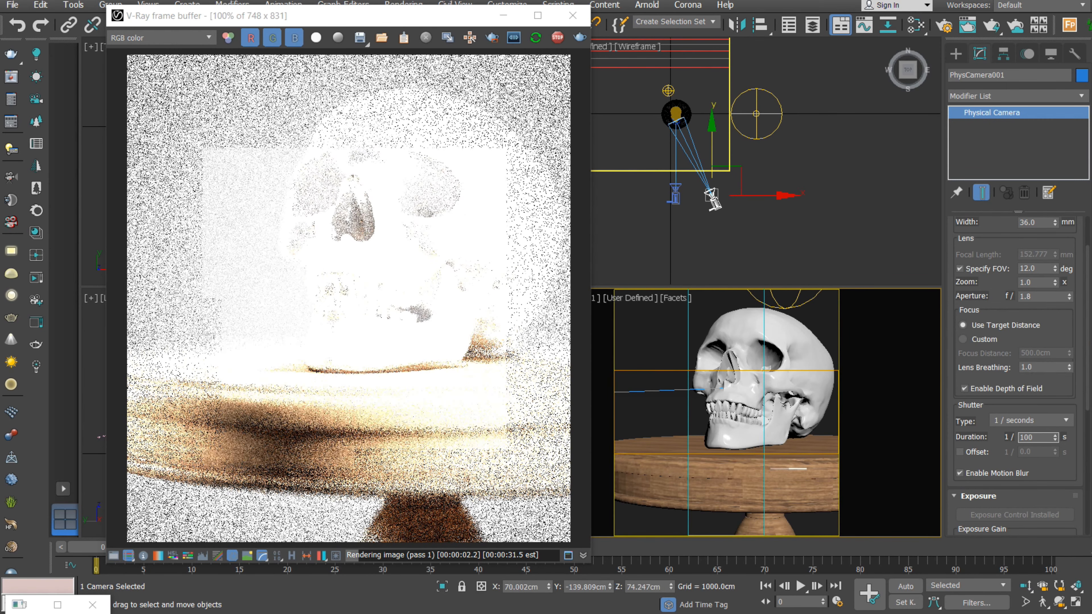
{"action": "key", "text": "Return"}
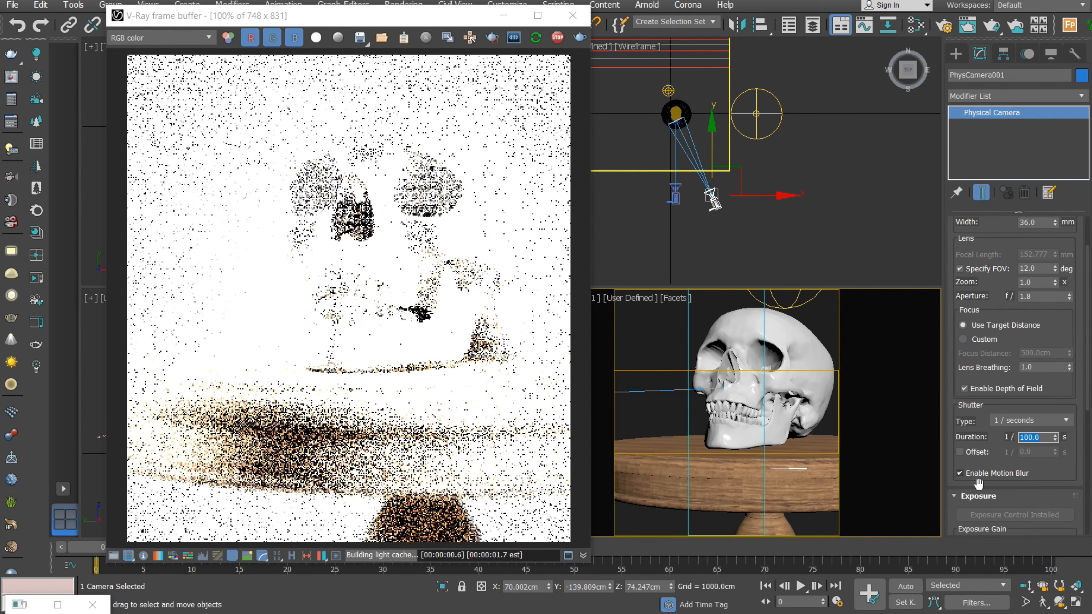
Set the camera's manual exposure gain to 30 ISO
{"action": "left_click_drag", "start_coordinate": [1004, 500], "coordinate": [1003, 417]}
{"action": "left_click_drag", "start_coordinate": [1048, 462], "coordinate": [964, 466]}
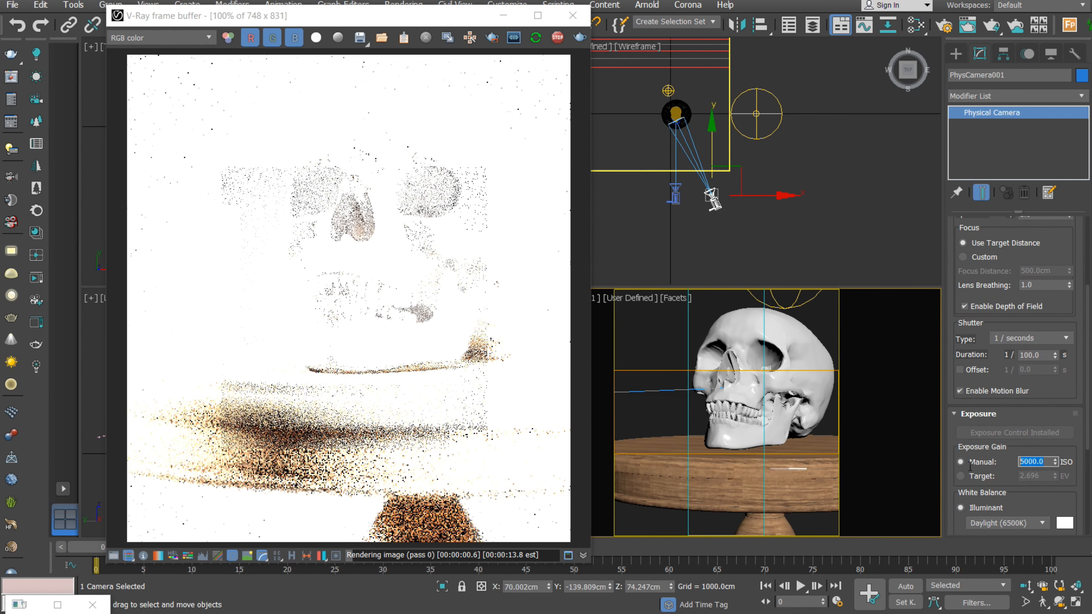
{"action": "type", "text": "30"}
{"action": "key", "text": "Return"}
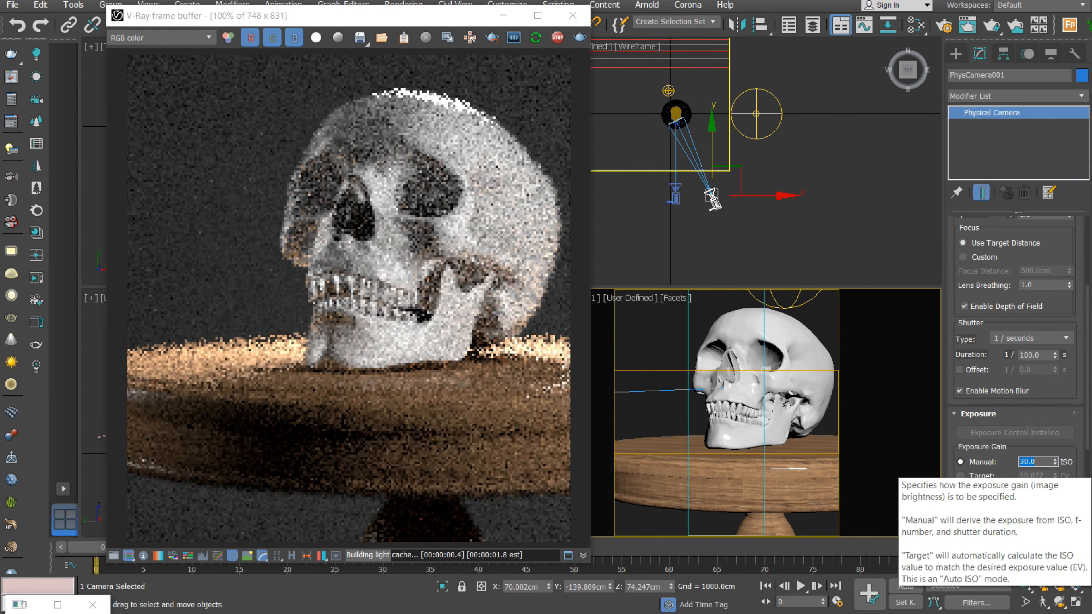
Review the white balance illuminant presets and choose Daylight (6500K)
{"action": "left_click_drag", "start_coordinate": [965, 451], "coordinate": [921, 240]}
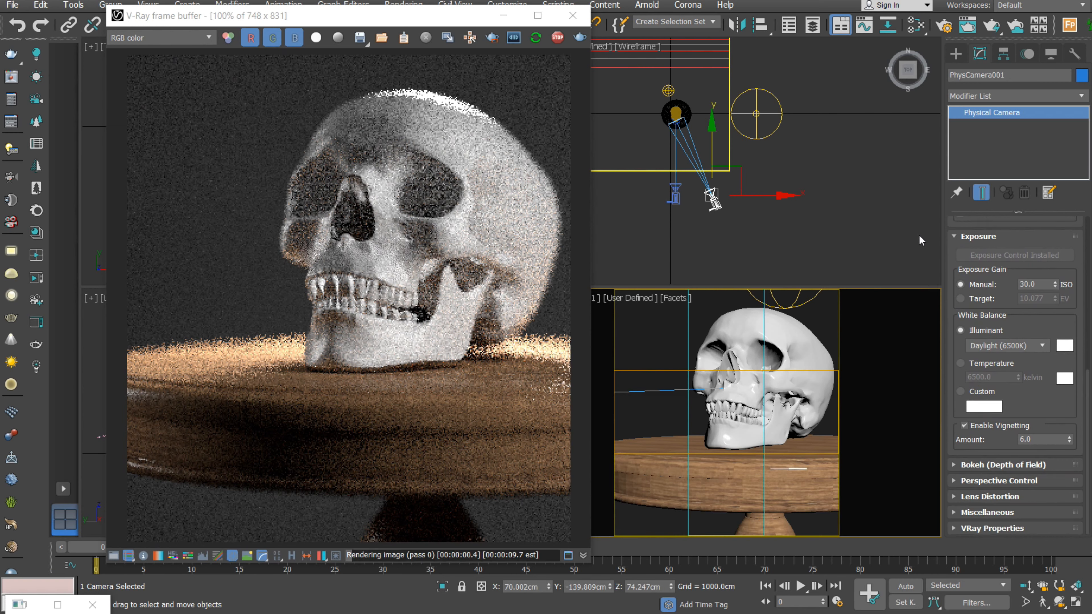
{"action": "left_click_drag", "start_coordinate": [983, 310], "coordinate": [985, 347]}
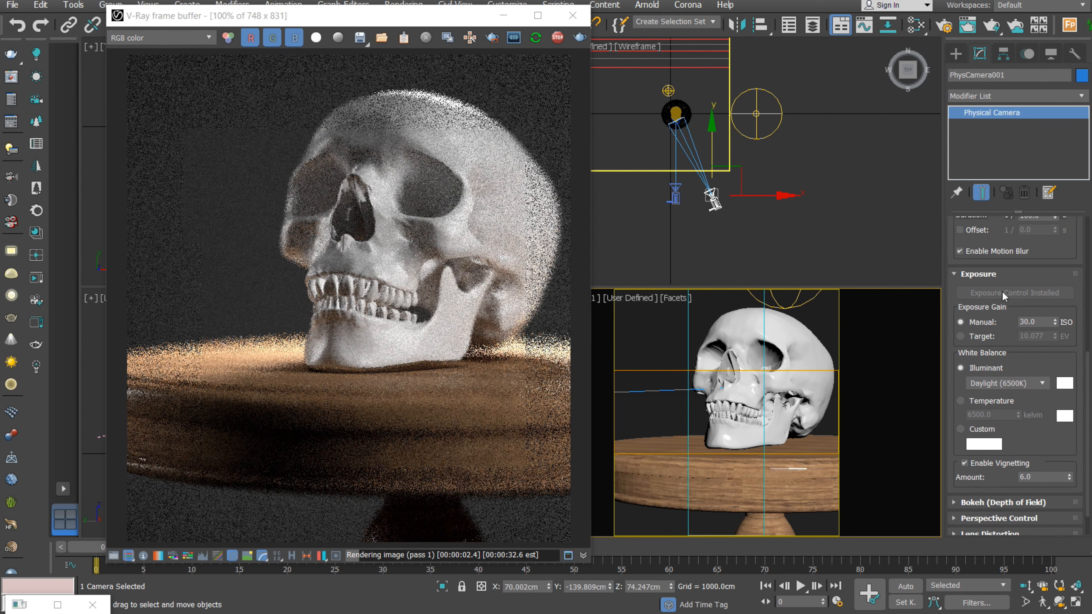
{"action": "left_click", "coordinate": [1000, 385]}
{"action": "left_click", "coordinate": [1000, 384]}
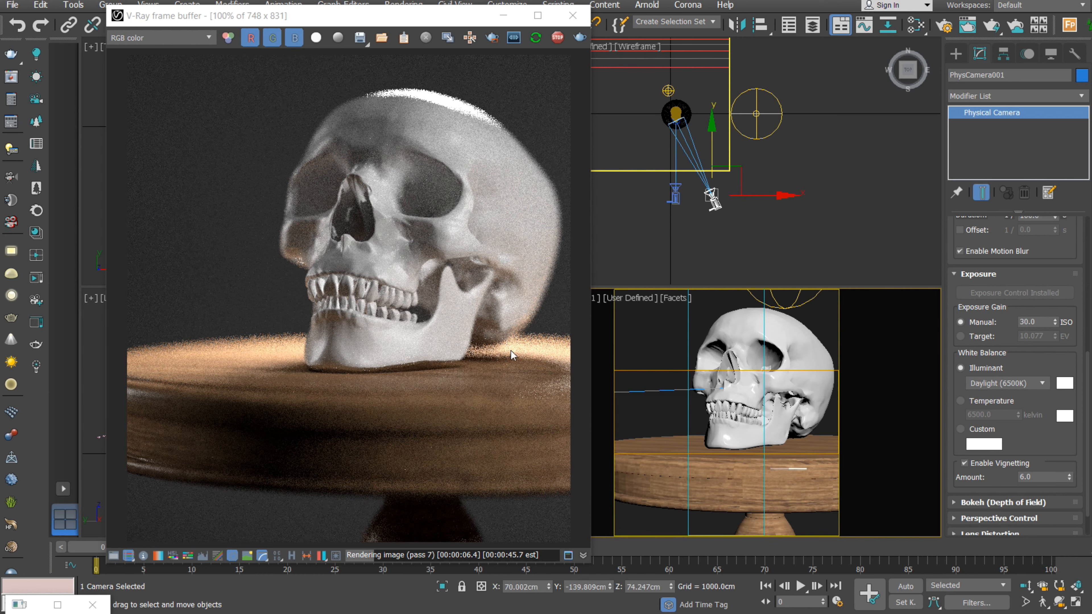
{"action": "left_click", "coordinate": [1047, 385]}
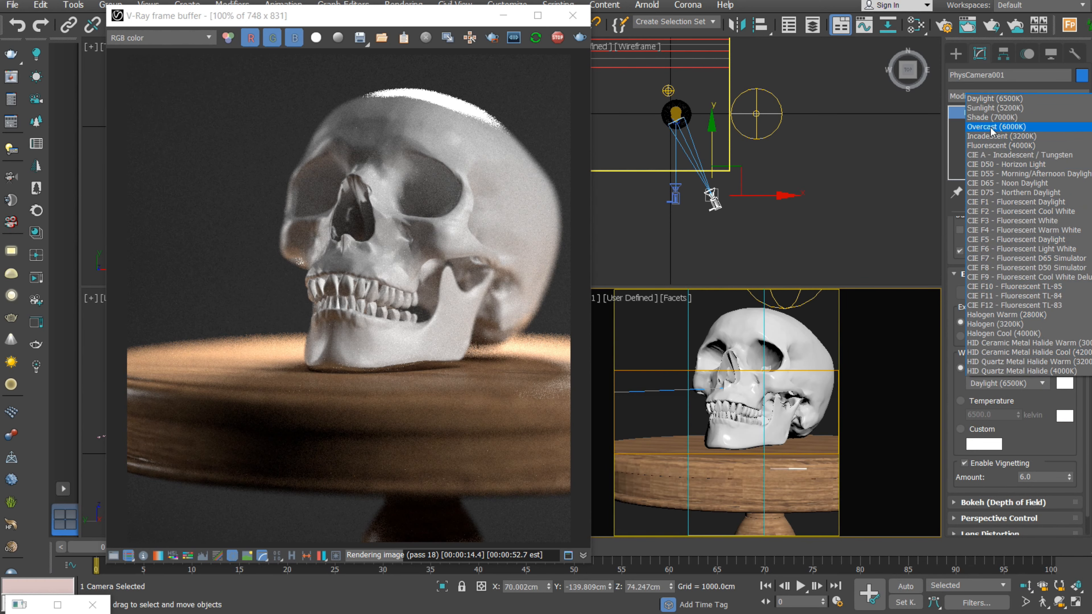
{"action": "left_click", "coordinate": [993, 99]}
Switch the white balance to Temperature, try 12545 and 5519.8 kelvin, and end on 6500 kelvin
{"action": "left_click", "coordinate": [969, 402]}
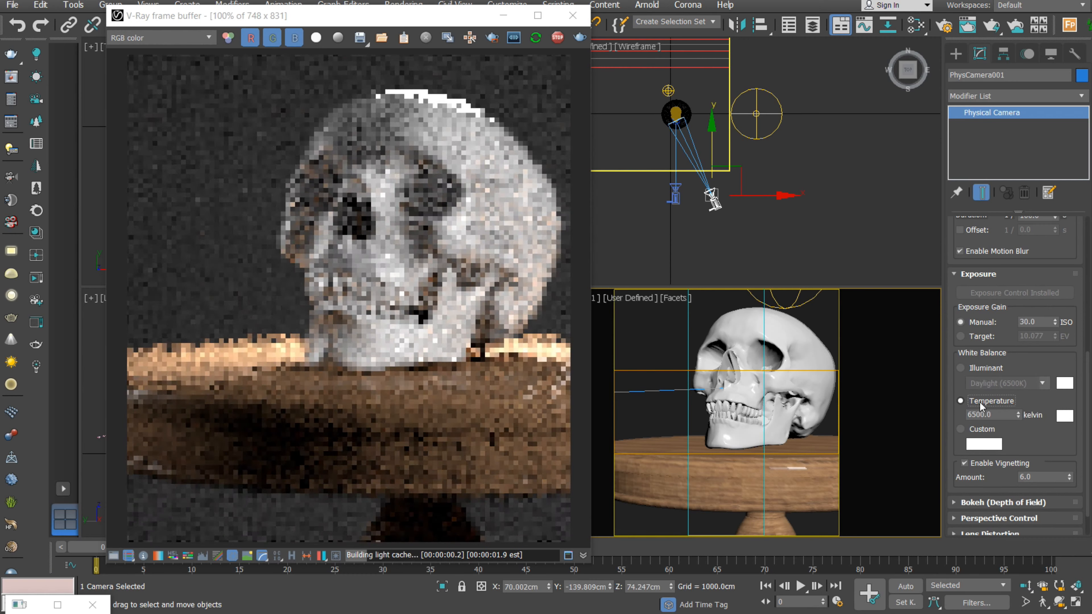
{"action": "left_click_drag", "start_coordinate": [1018, 415], "coordinate": [1024, 363]}
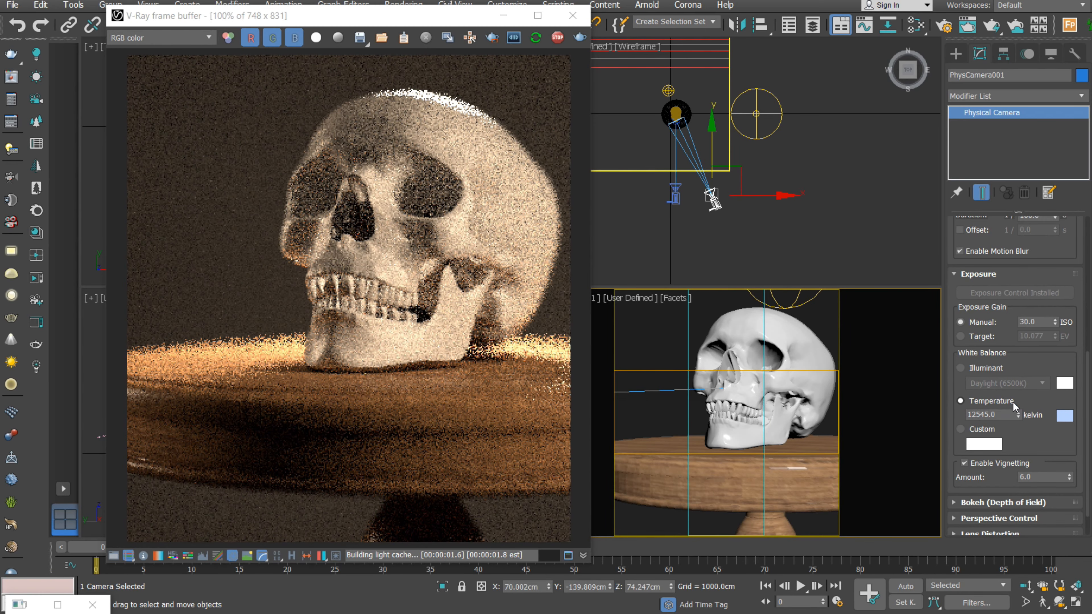
{"action": "double_click", "coordinate": [983, 414]}
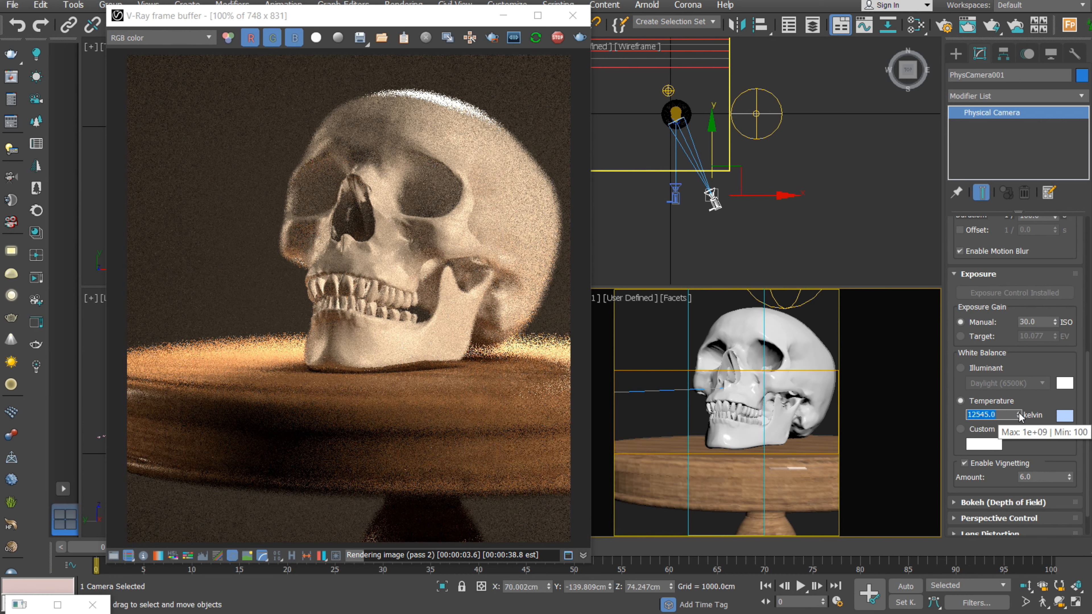
{"action": "left_click_drag", "start_coordinate": [1019, 415], "coordinate": [1026, 446]}
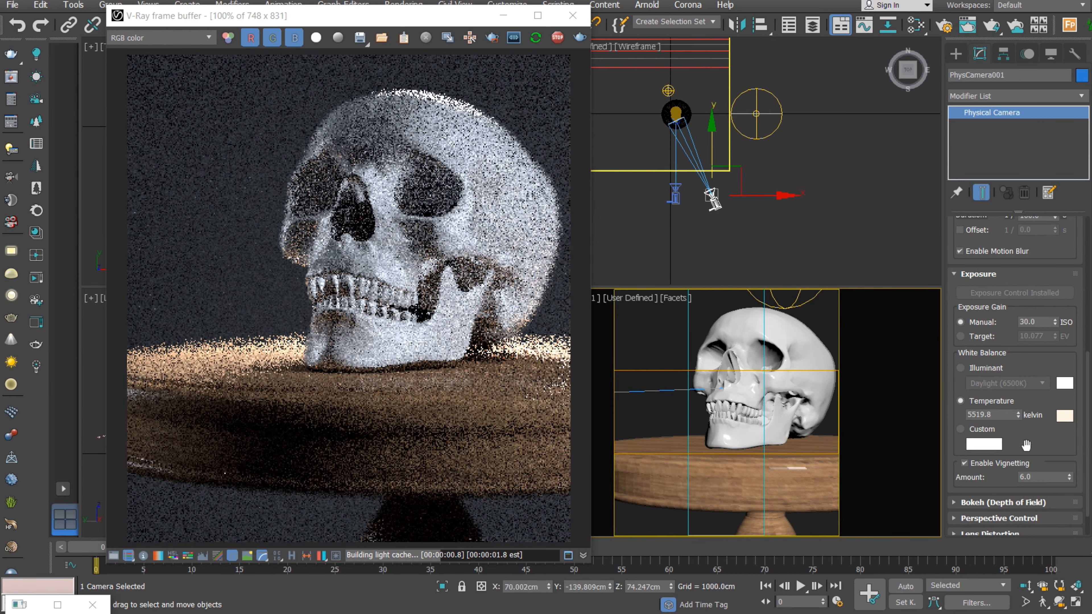
{"action": "left_click", "coordinate": [1009, 417]}
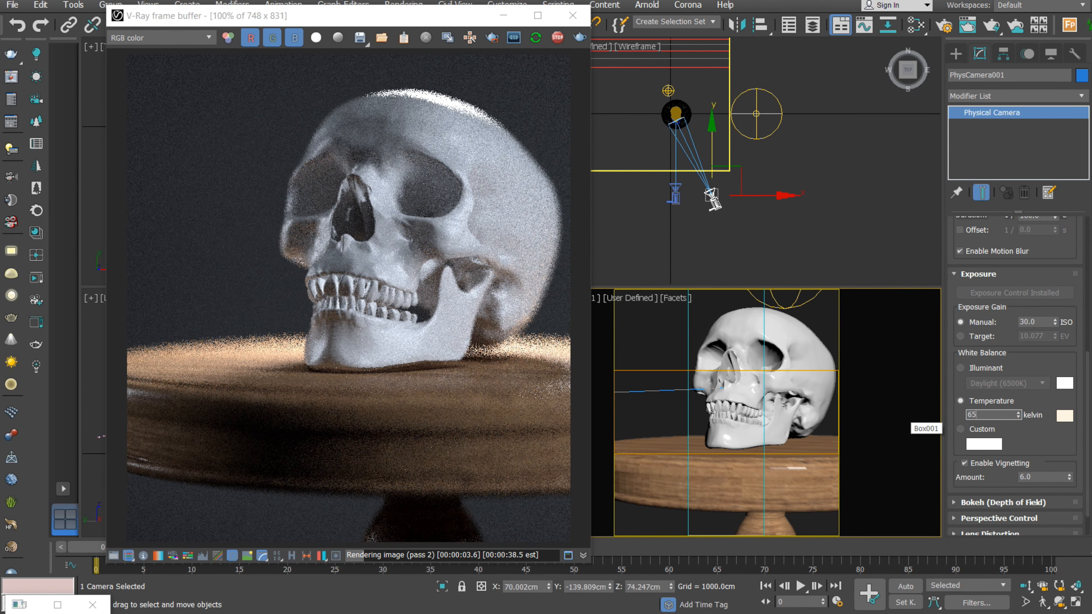
{"action": "type", "text": "6500"}
{"action": "key", "text": "Return"}
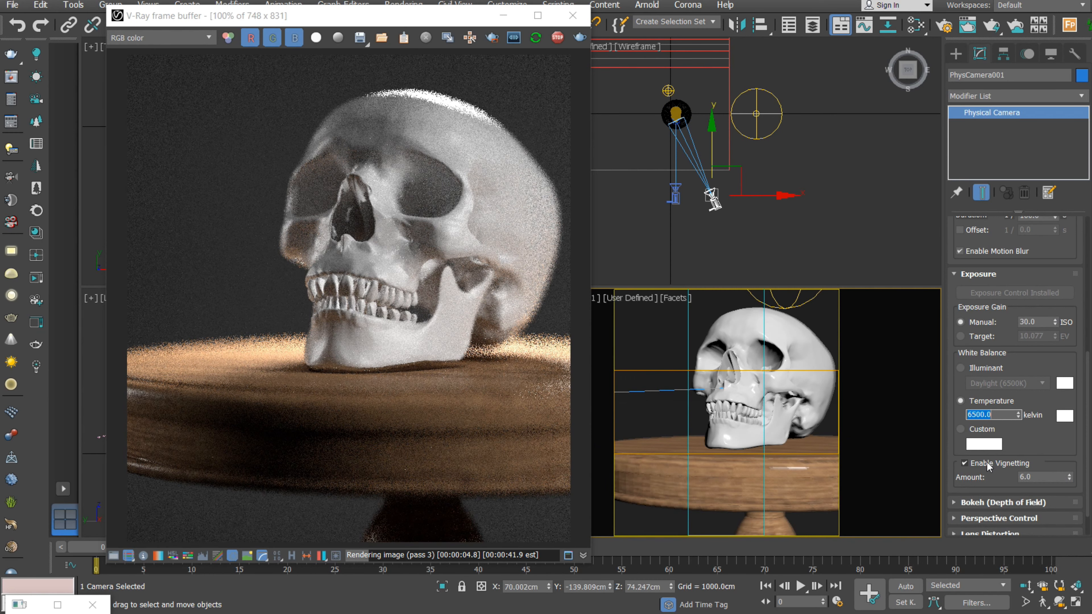
Switch the white balance to Custom and try several tints, accepting a pale pink with green 0.813 and blue 0.957
{"action": "left_click", "coordinate": [961, 429]}
{"action": "left_click", "coordinate": [984, 444]}
{"action": "left_click", "coordinate": [396, 76]}
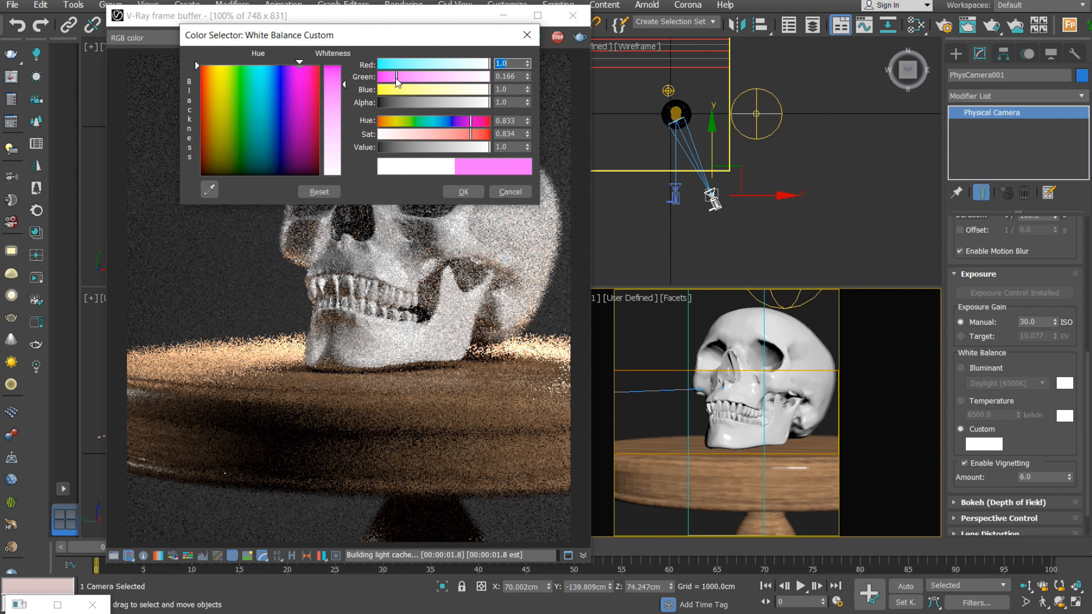
{"action": "left_click_drag", "start_coordinate": [396, 78], "coordinate": [424, 77]}
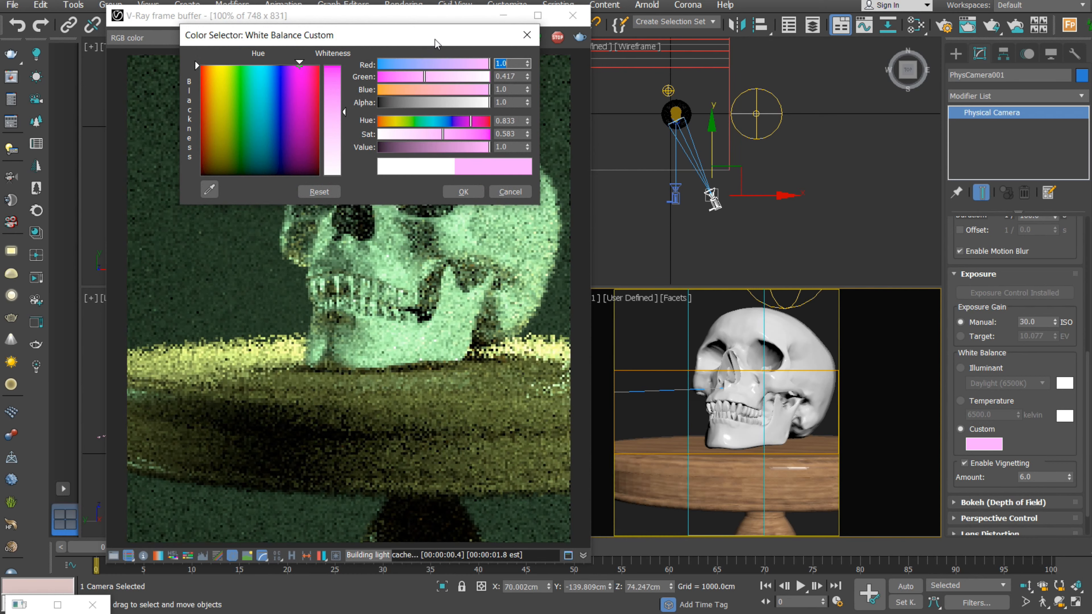
{"action": "left_click_drag", "start_coordinate": [435, 39], "coordinate": [696, 121]}
{"action": "left_click_drag", "start_coordinate": [676, 219], "coordinate": [657, 218]}
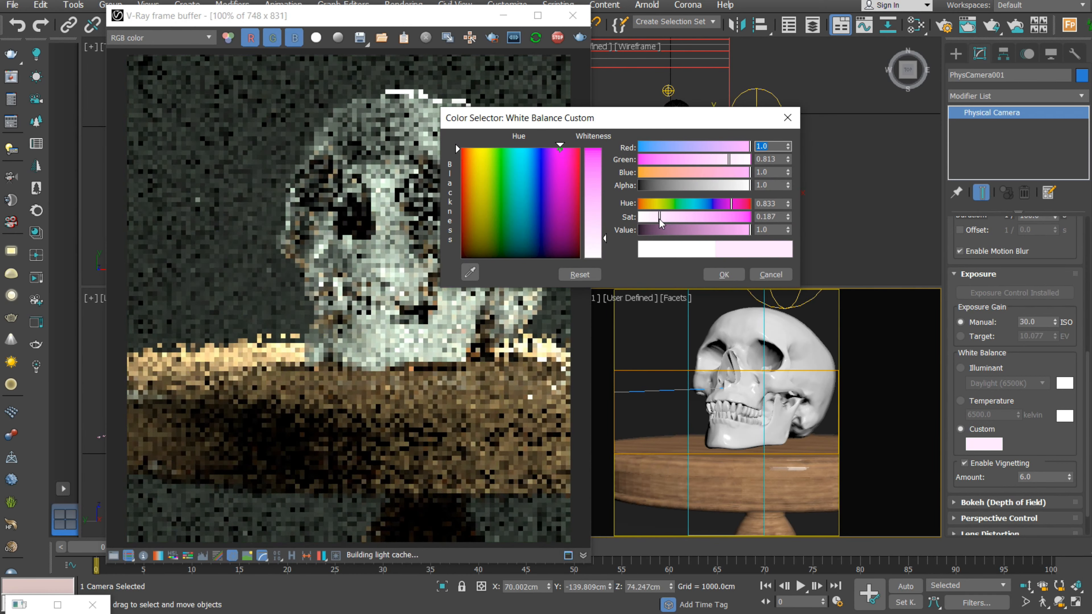
{"action": "left_click", "coordinate": [695, 203]}
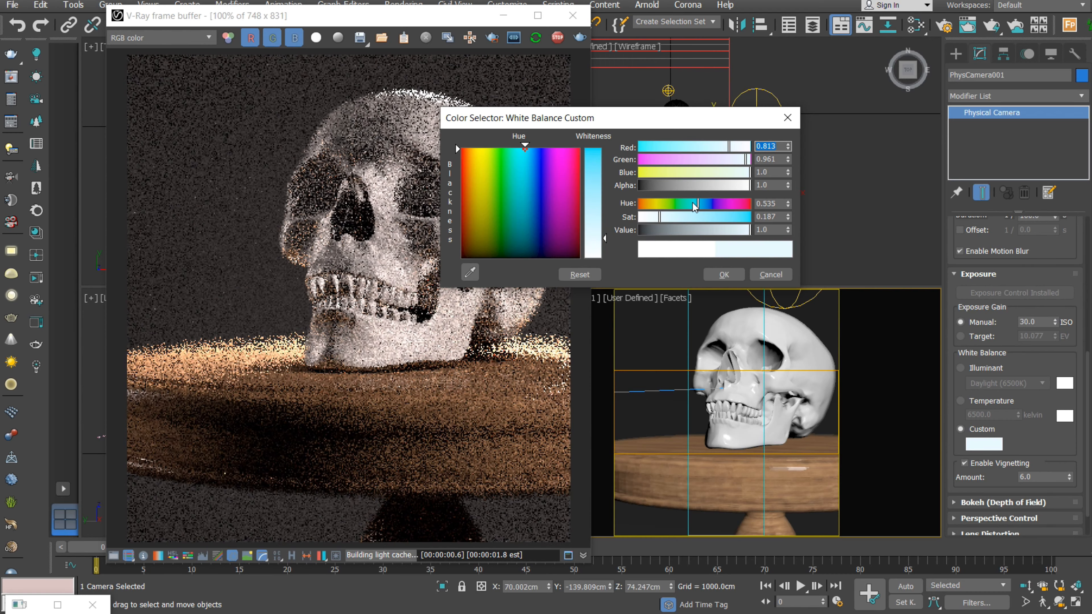
{"action": "left_click", "coordinate": [736, 204]}
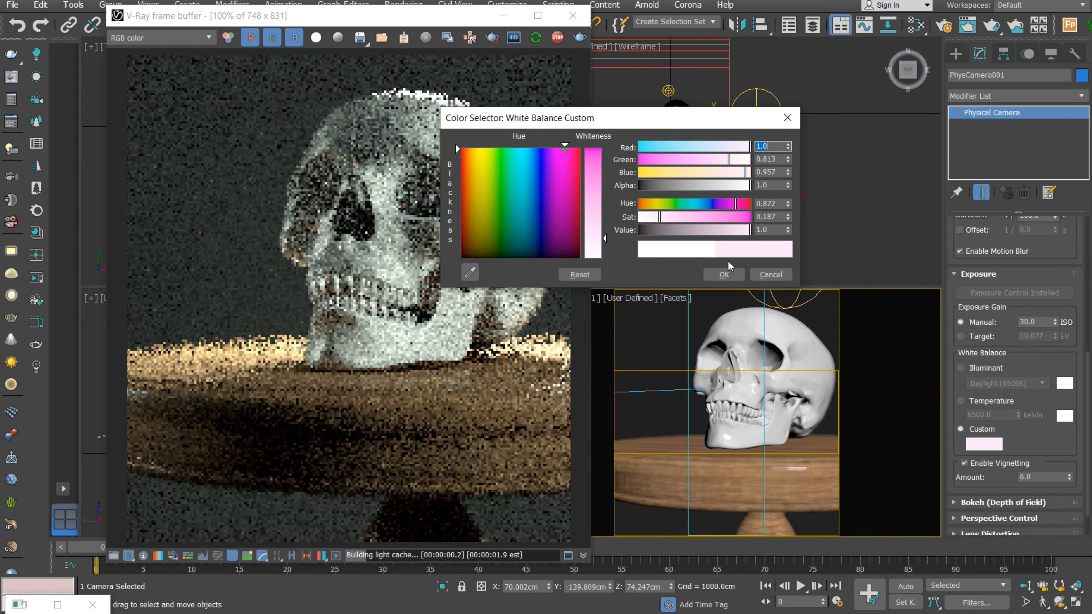
{"action": "left_click", "coordinate": [724, 274]}
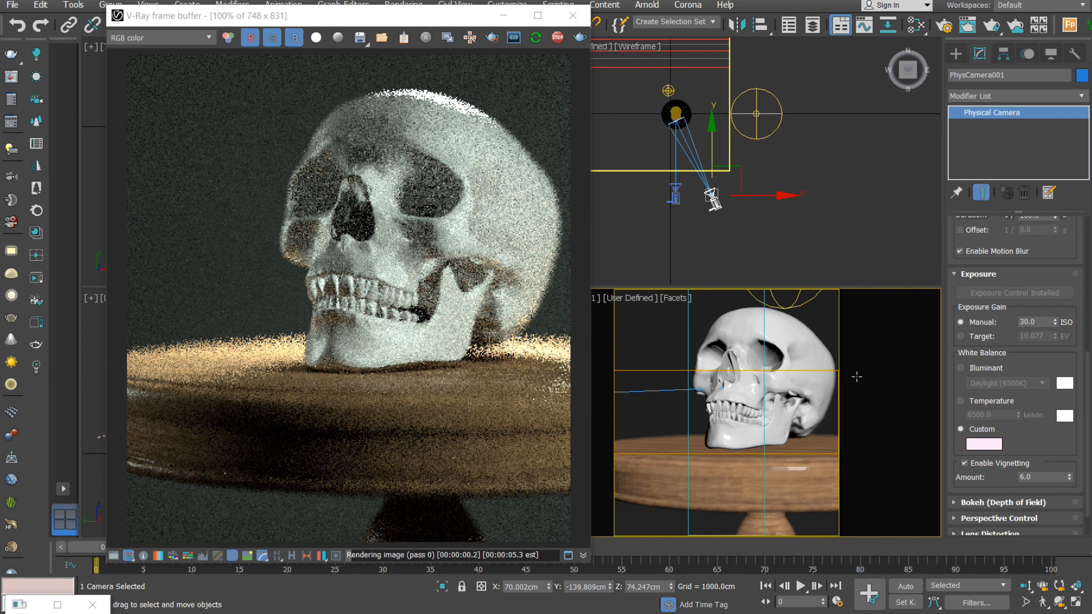
Desaturate the custom white balance colour to white and return the white balance to the Daylight (6500K) illuminant
{"action": "left_click", "coordinate": [984, 444]}
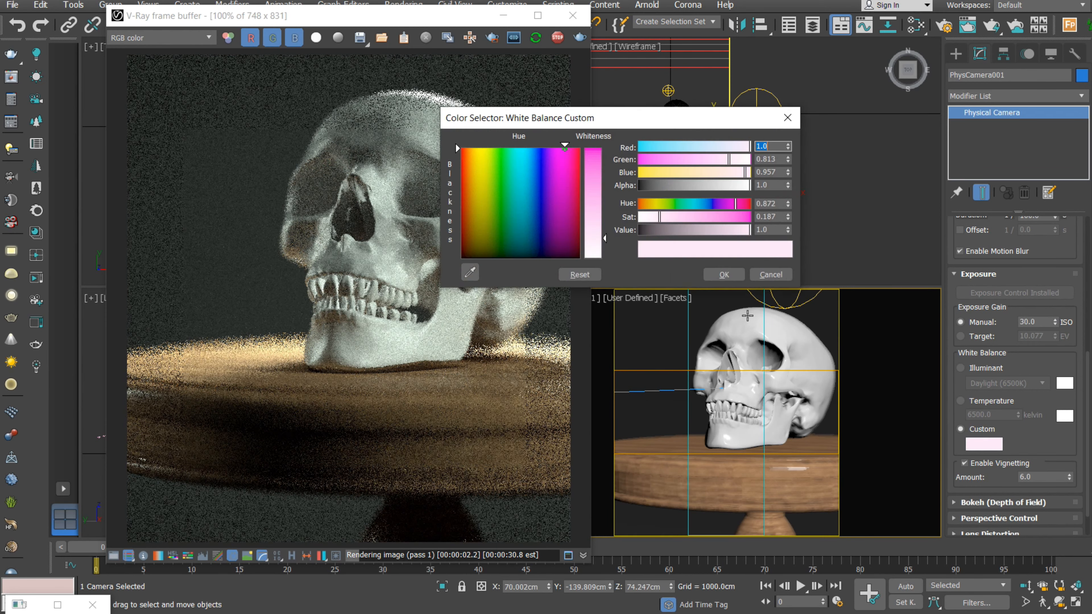
{"action": "left_click_drag", "start_coordinate": [673, 219], "coordinate": [640, 218]}
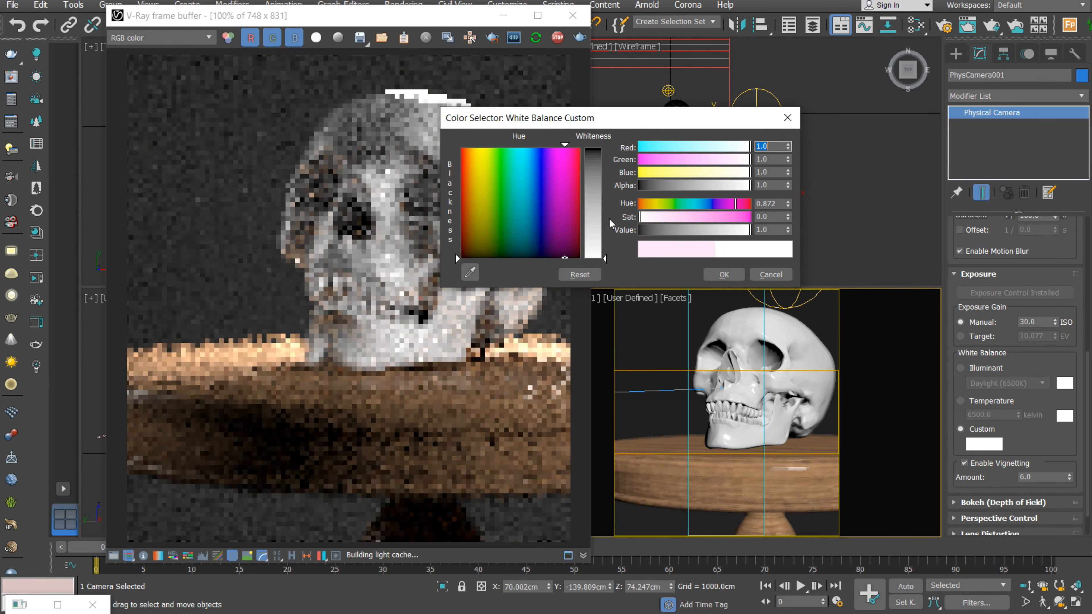
{"action": "left_click", "coordinate": [724, 274]}
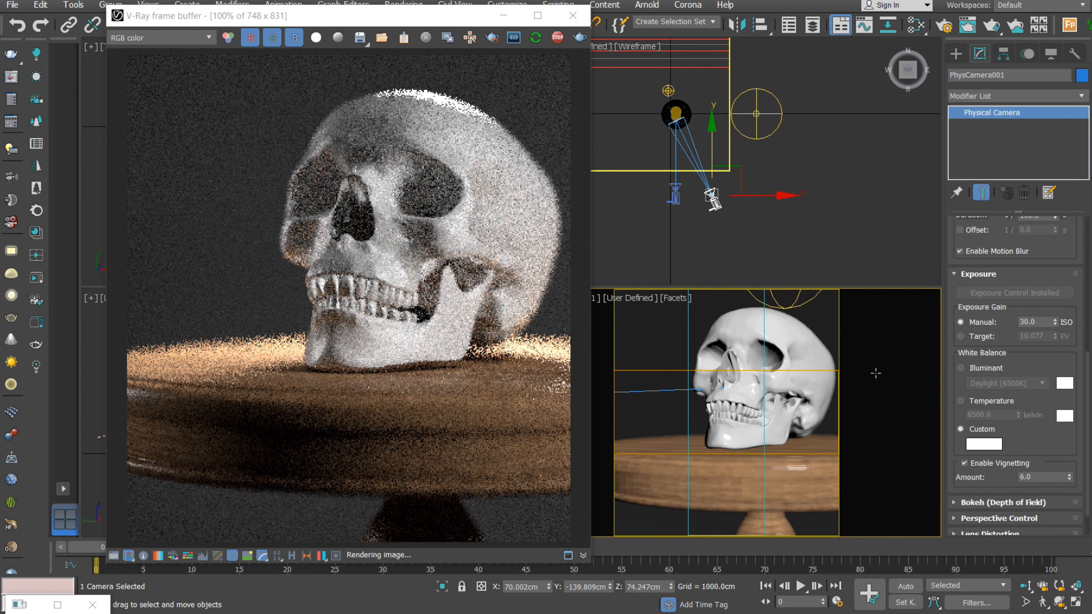
{"action": "left_click", "coordinate": [984, 444]}
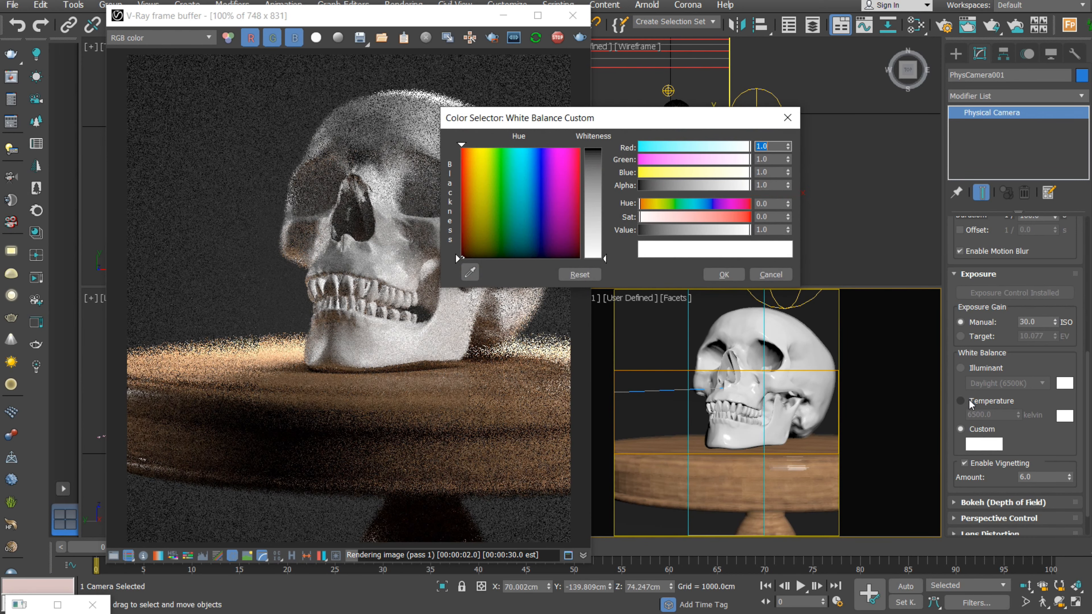
{"action": "left_click", "coordinate": [962, 400]}
{"action": "left_click", "coordinate": [724, 274]}
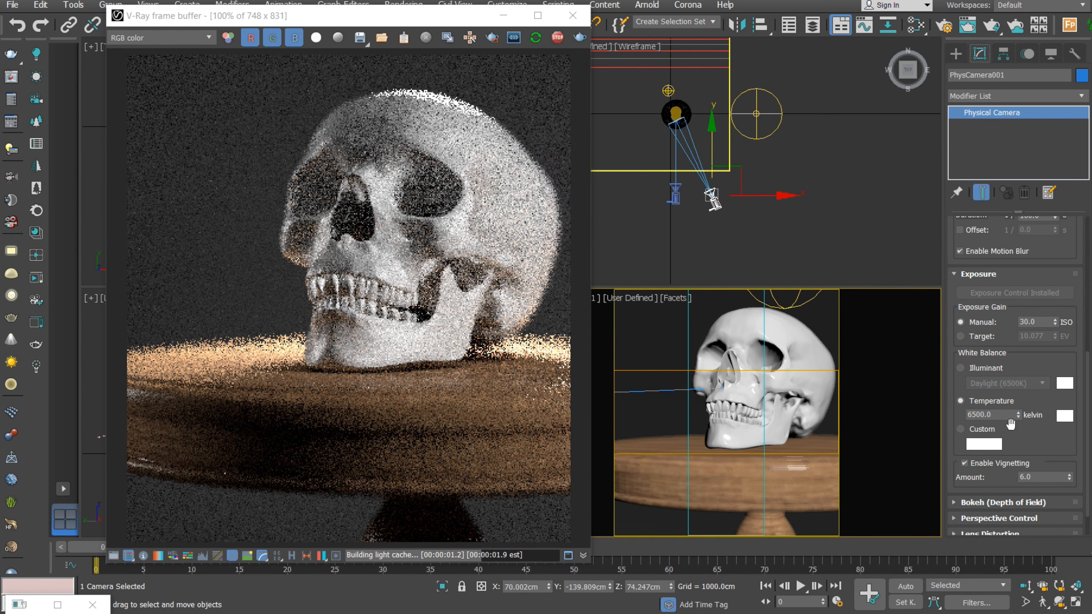
{"action": "left_click", "coordinate": [974, 370]}
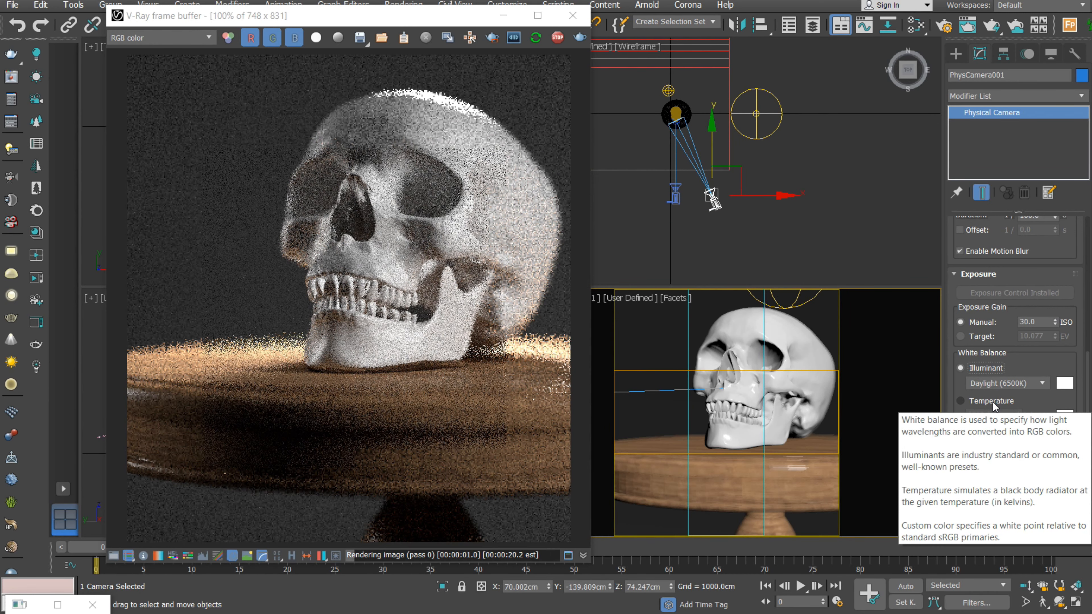
Toggle the camera's vignetting off and on, try different amounts, and restore the amount to 6
{"action": "left_click_drag", "start_coordinate": [1037, 444], "coordinate": [1033, 306]}
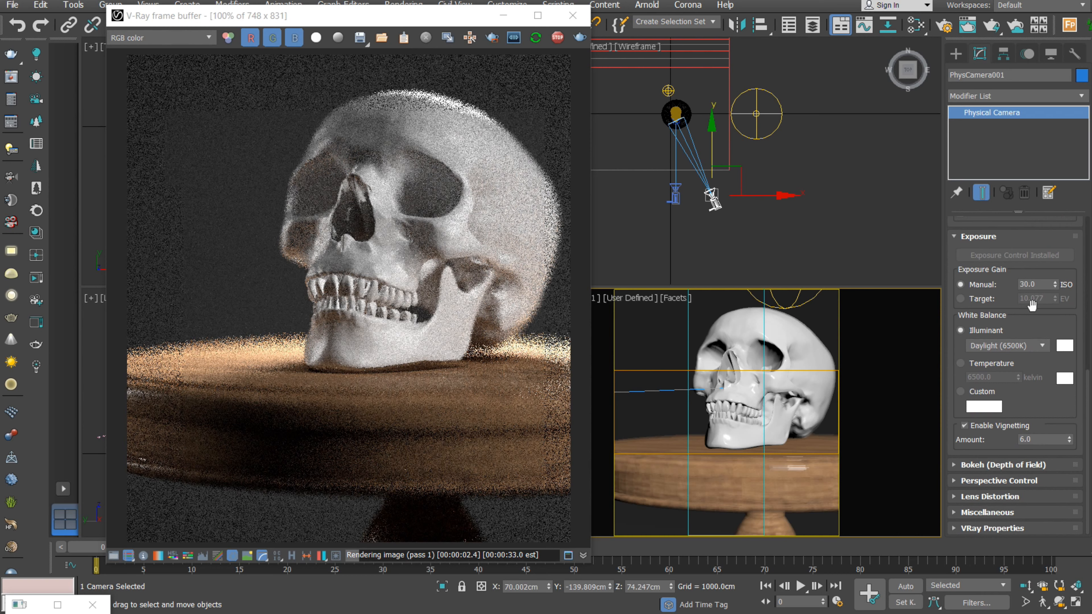
{"action": "left_click", "coordinate": [973, 429]}
{"action": "left_click", "coordinate": [974, 427]}
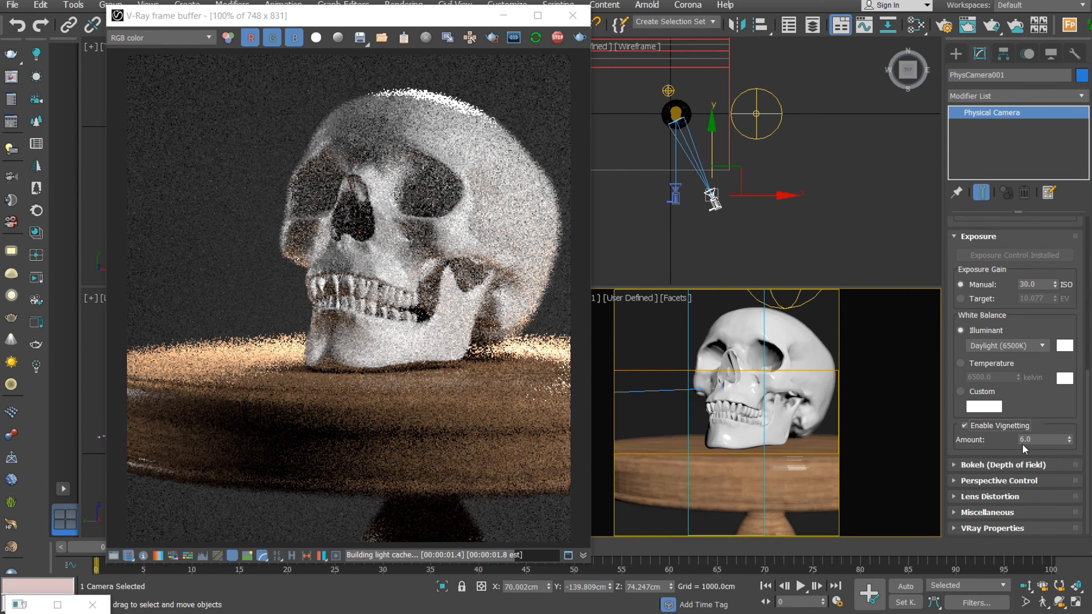
{"action": "left_click", "coordinate": [1026, 440]}
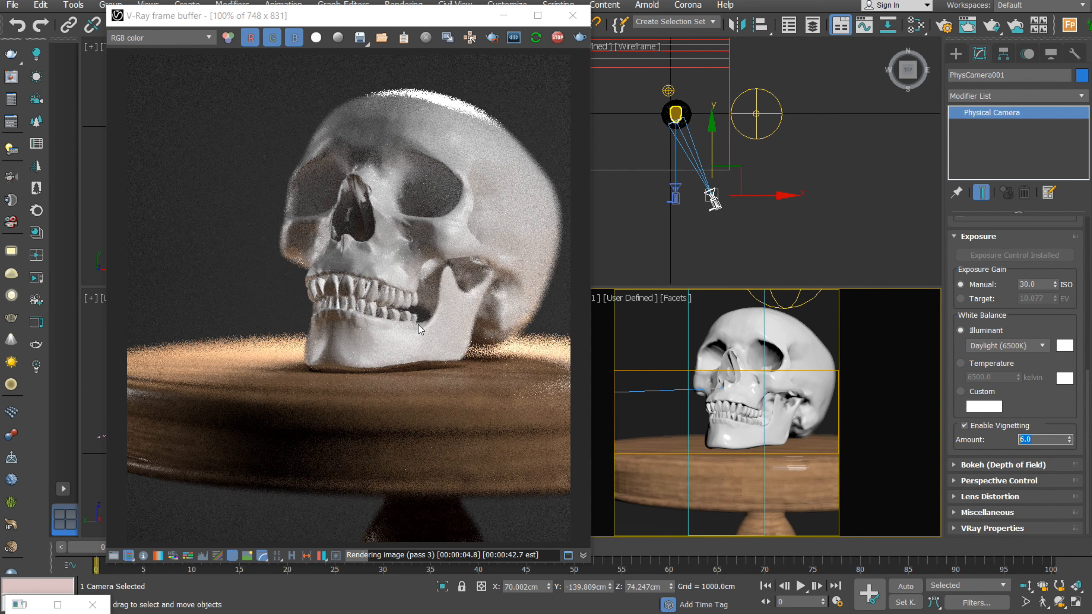
{"action": "left_click_drag", "start_coordinate": [1071, 441], "coordinate": [892, 451]}
{"action": "type", "text": "6"}
{"action": "key", "text": "Return"}
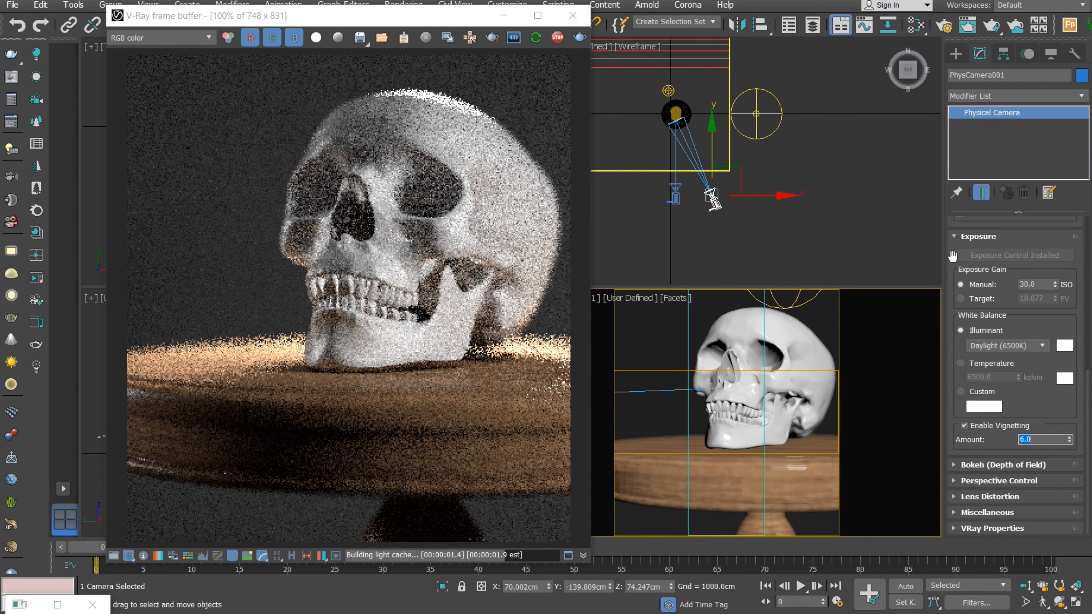
Open the Bokeh (Depth of Field) settings and examine the blurred rear edge of the skull up close in the render
{"action": "left_click", "coordinate": [979, 237]}
{"action": "left_click", "coordinate": [968, 465]}
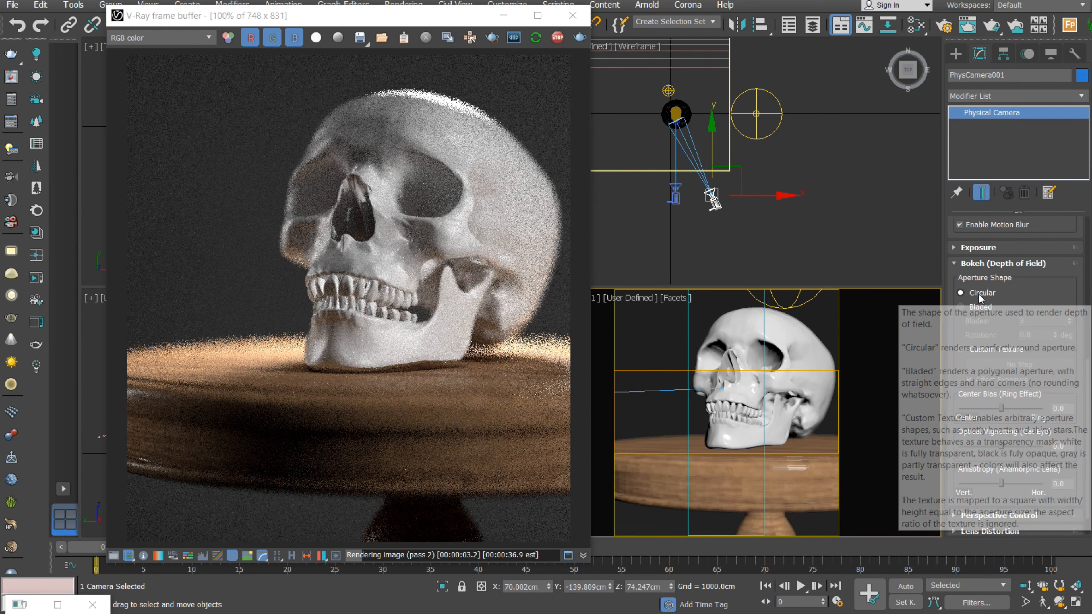
{"action": "scroll", "coordinate": [454, 94], "scroll_direction": "up", "scroll_amount": 4}
{"action": "middle_click_drag", "start_coordinate": [417, 183], "coordinate": [178, 30]}
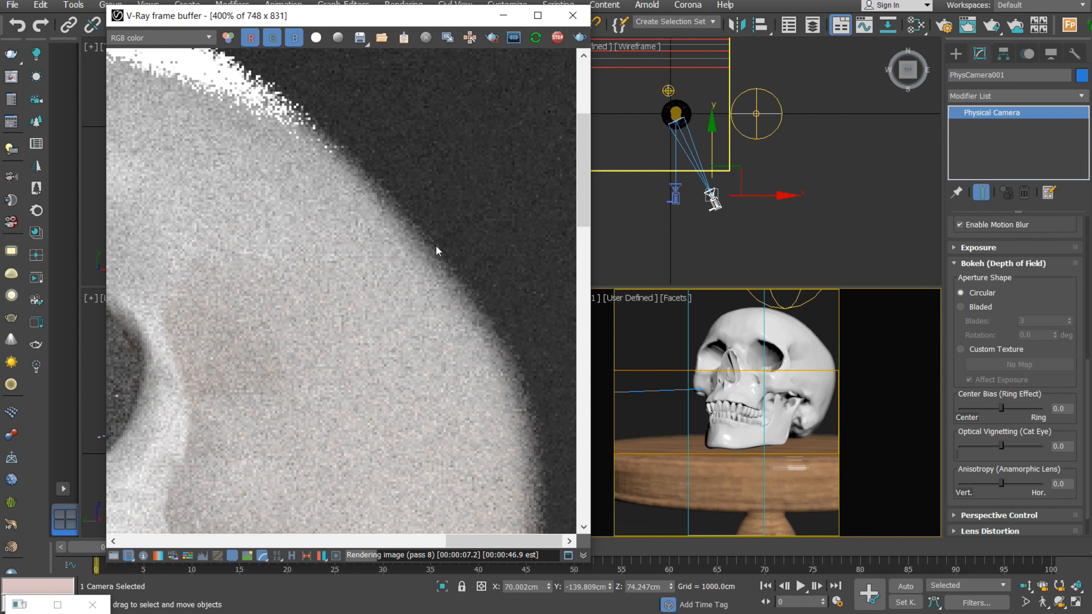
{"action": "scroll", "coordinate": [437, 272], "scroll_direction": "down", "scroll_amount": 4}
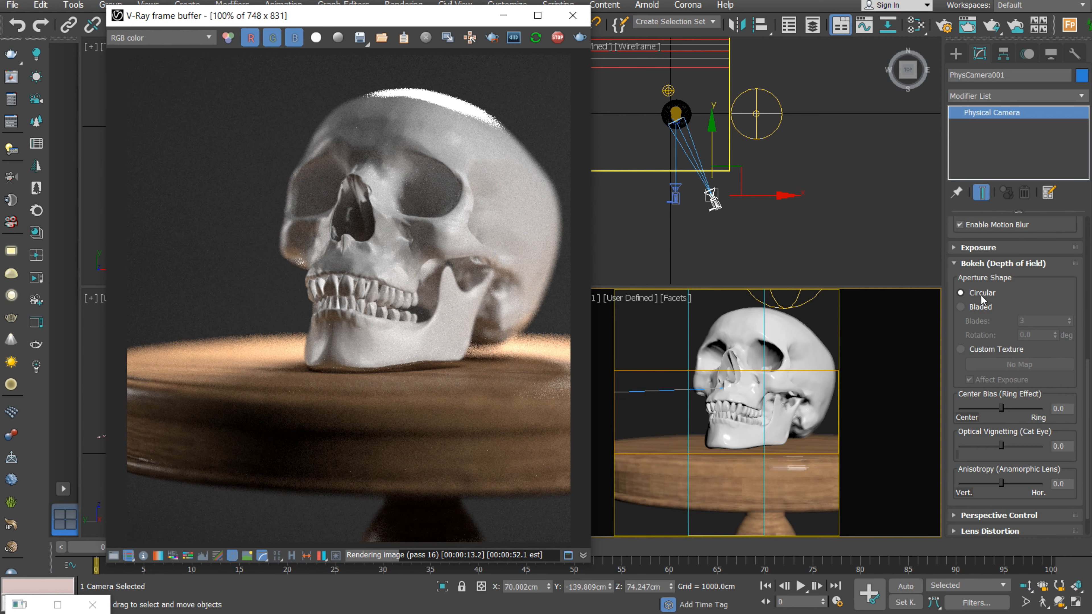
Try a Bladed bokeh aperture with 4 blades, return the shape to Circular, and close the depth-of-field settings
{"action": "left_click", "coordinate": [981, 308]}
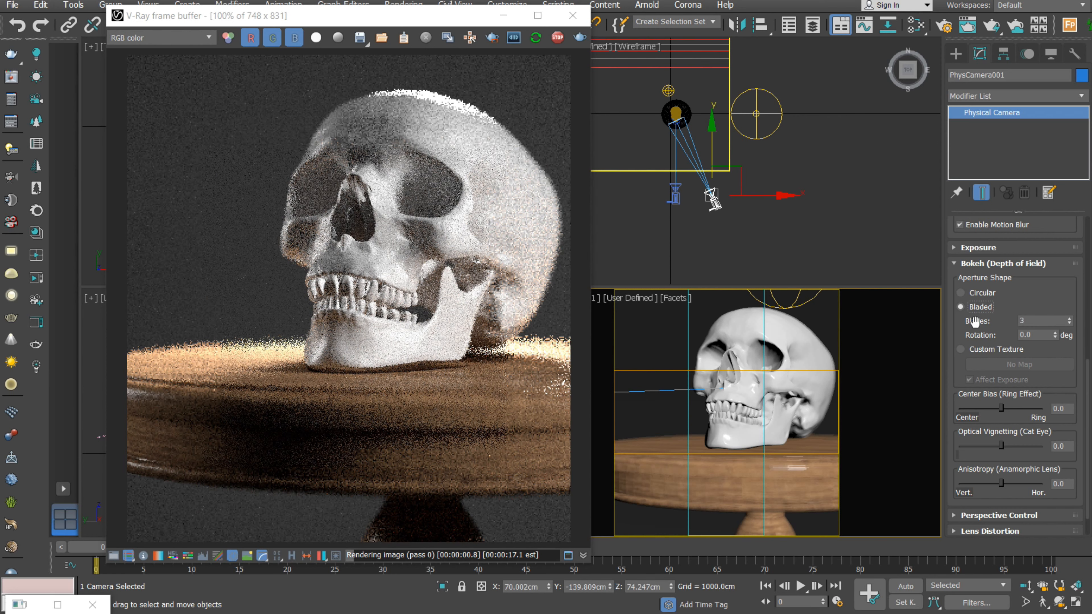
{"action": "left_click", "coordinate": [1070, 319]}
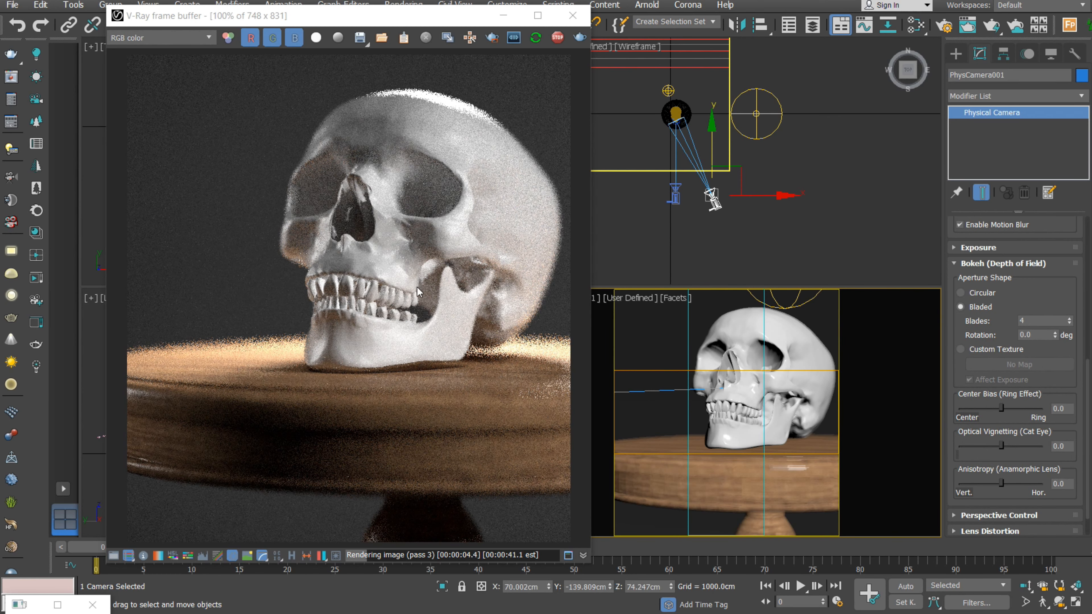
{"action": "left_click", "coordinate": [963, 294]}
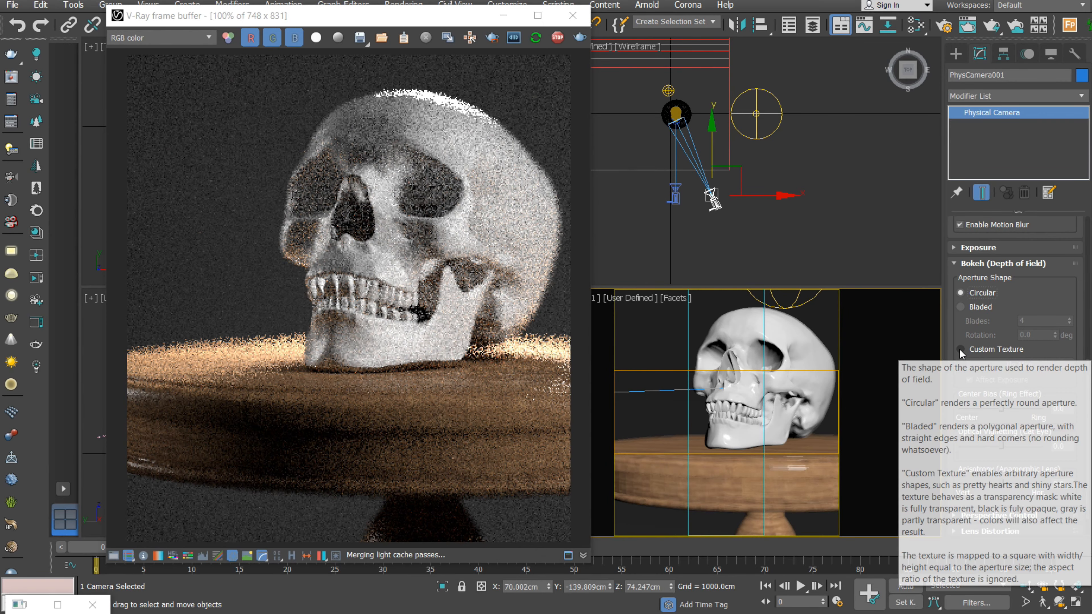
{"action": "scroll", "coordinate": [951, 335], "scroll_direction": "down", "scroll_amount": 2}
{"action": "left_click", "coordinate": [1002, 374]}
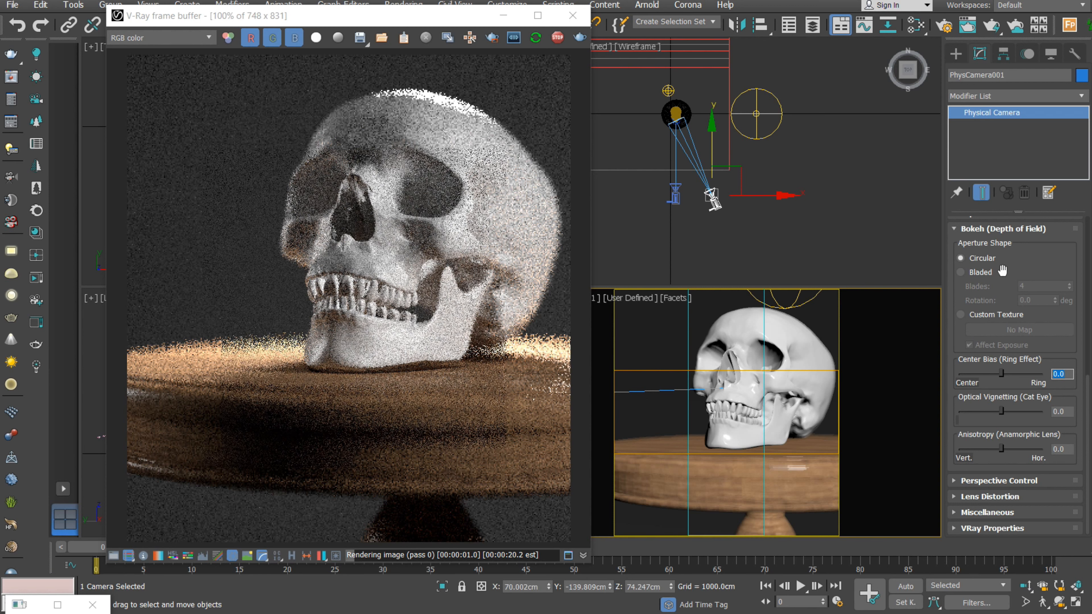
{"action": "left_click", "coordinate": [970, 230]}
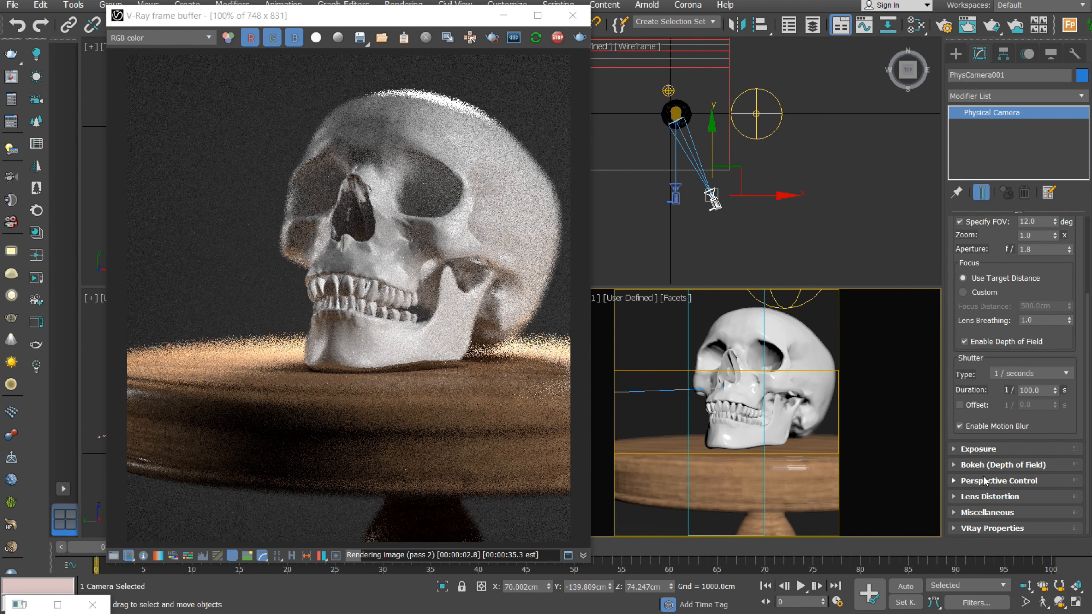
Open the Perspective Control settings and toggle Auto Vertical Tilt Correction off and back on
{"action": "left_click", "coordinate": [998, 480]}
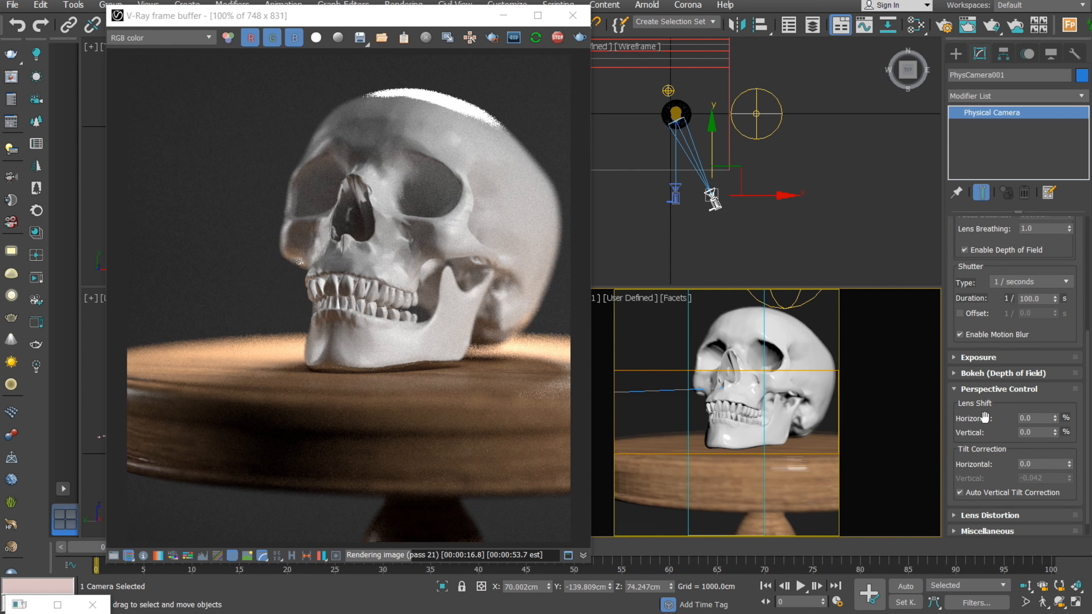
{"action": "scroll", "coordinate": [1000, 431], "scroll_direction": "down", "scroll_amount": 2}
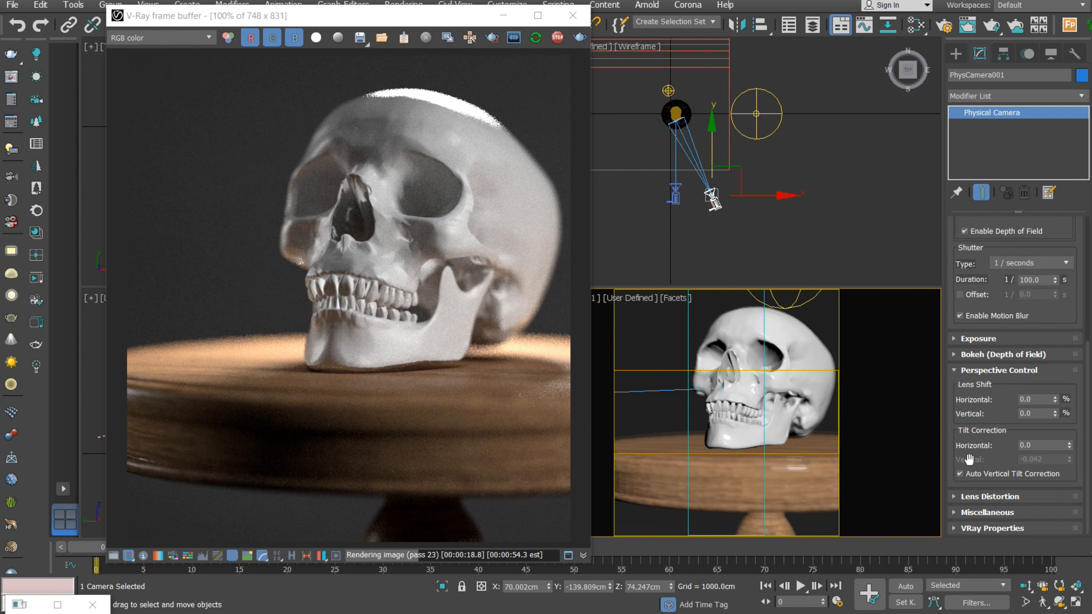
{"action": "left_click", "coordinate": [971, 475]}
{"action": "left_click", "coordinate": [971, 475]}
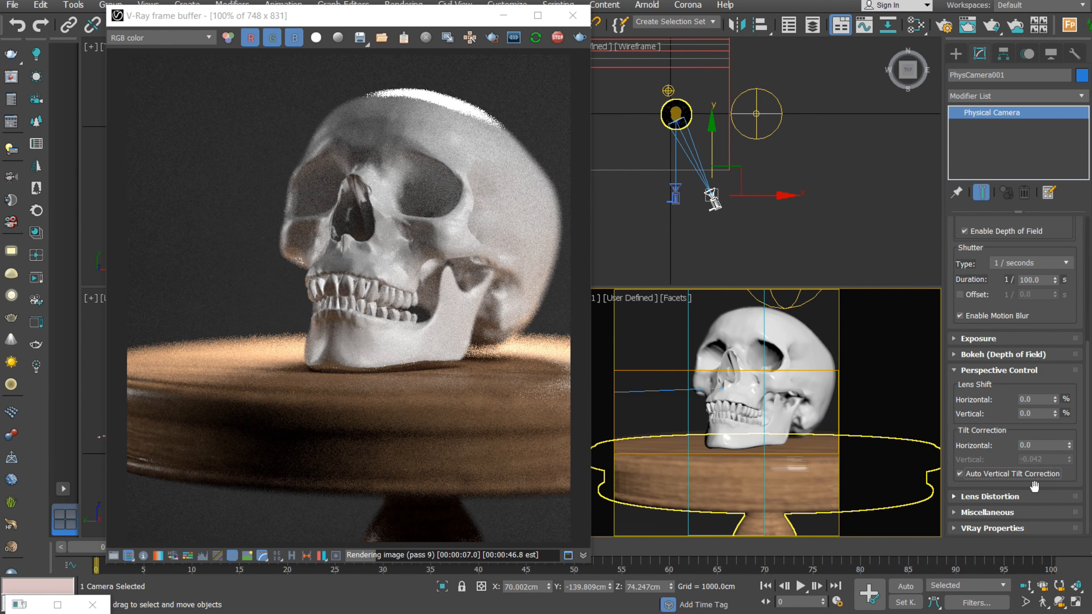
Try lens shifts of -3.02% horizontally and 0.52% vertically, cancelling each, and close the Perspective Control settings
{"action": "left_click_drag", "start_coordinate": [1056, 401], "coordinate": [1055, 575]}
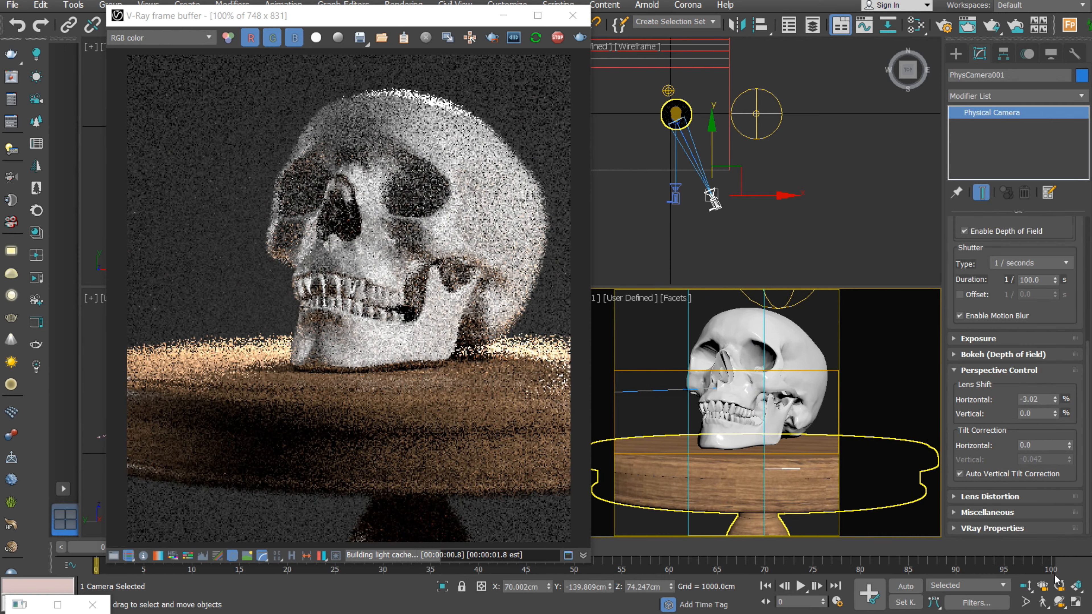
{"action": "right_click", "coordinate": [1055, 575]}
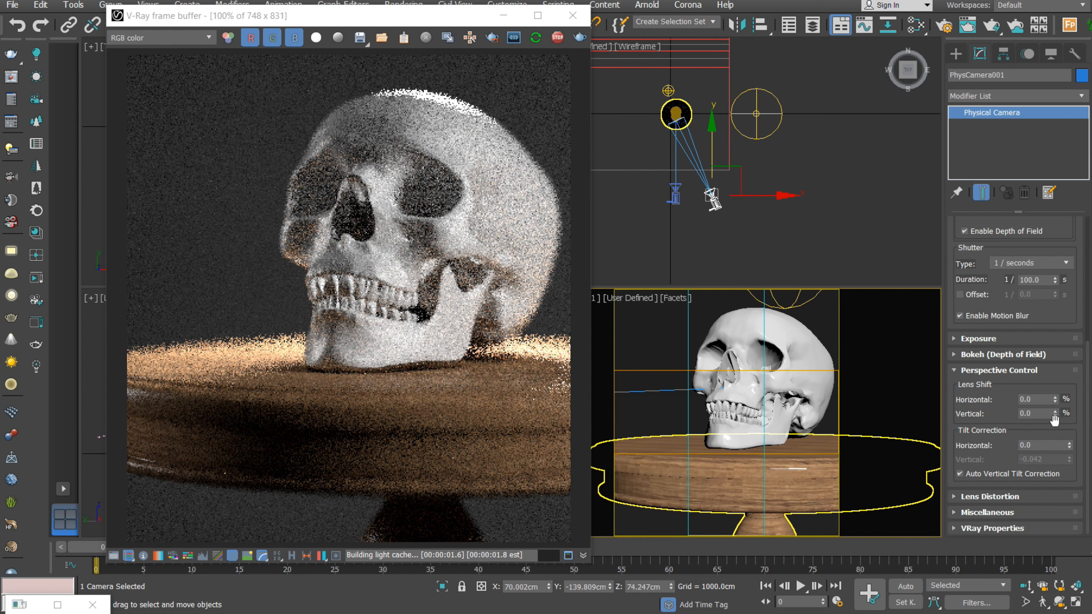
{"action": "left_click_drag", "start_coordinate": [1055, 415], "coordinate": [1061, 396]}
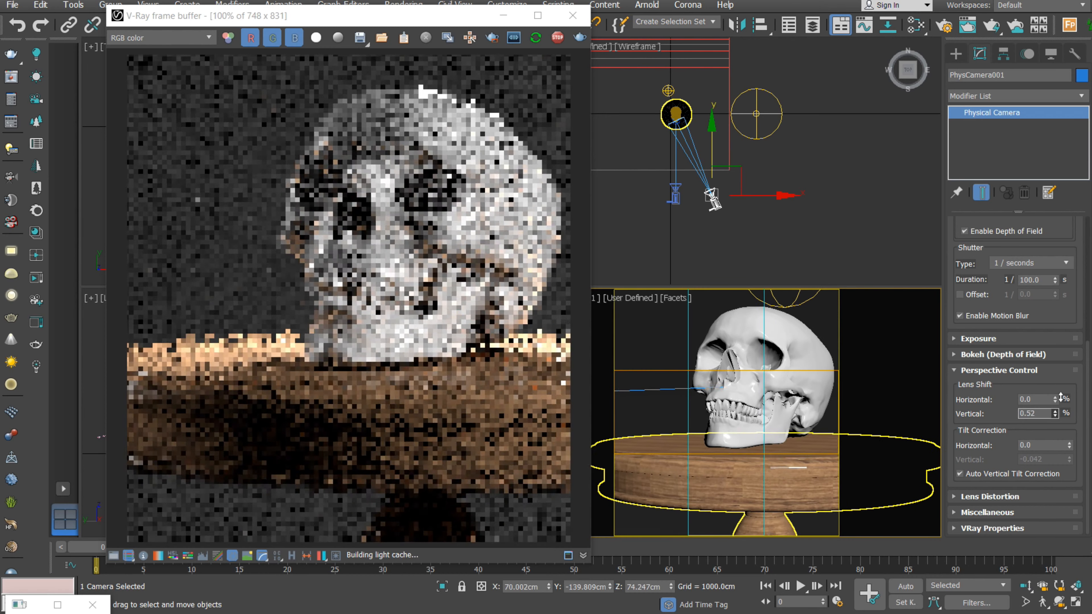
{"action": "right_click", "coordinate": [1061, 397]}
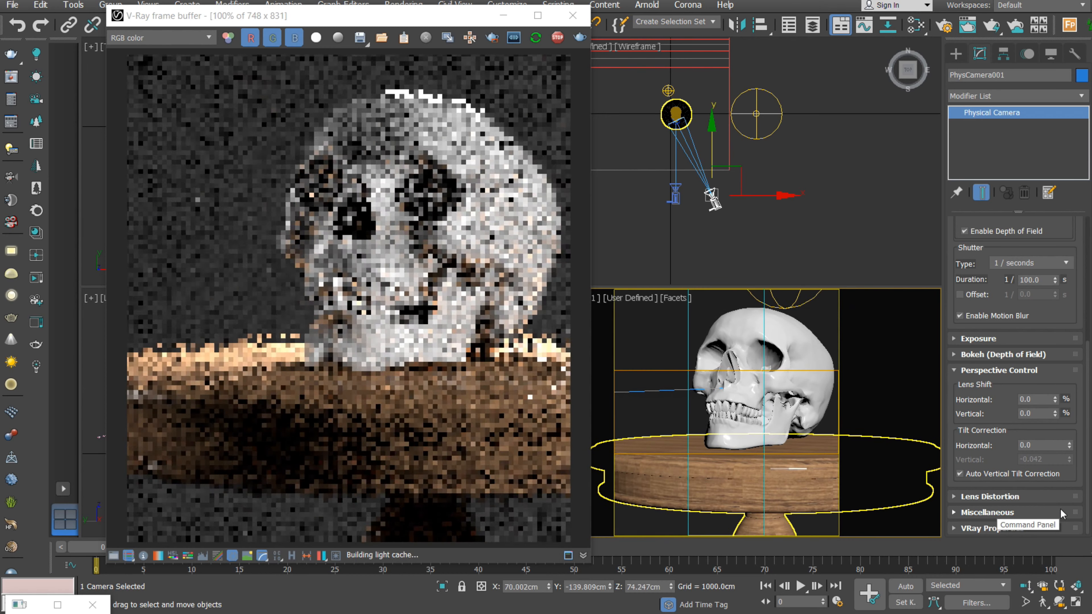
{"action": "left_click", "coordinate": [990, 371]}
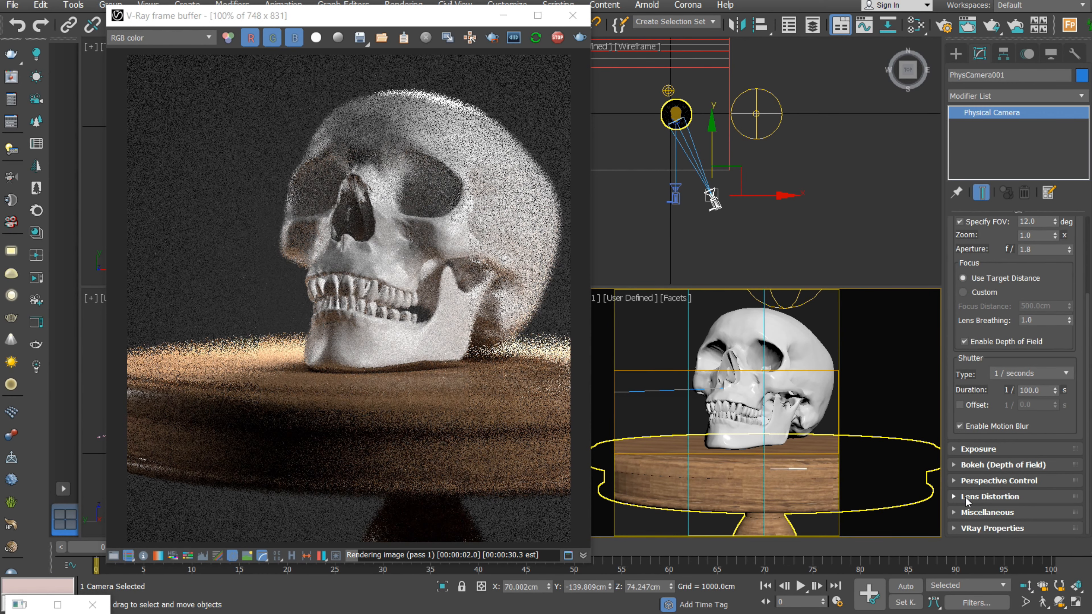
Set the camera's lens distortion type to Cubic and move the render window clear of the camera viewport
{"action": "left_click", "coordinate": [989, 496]}
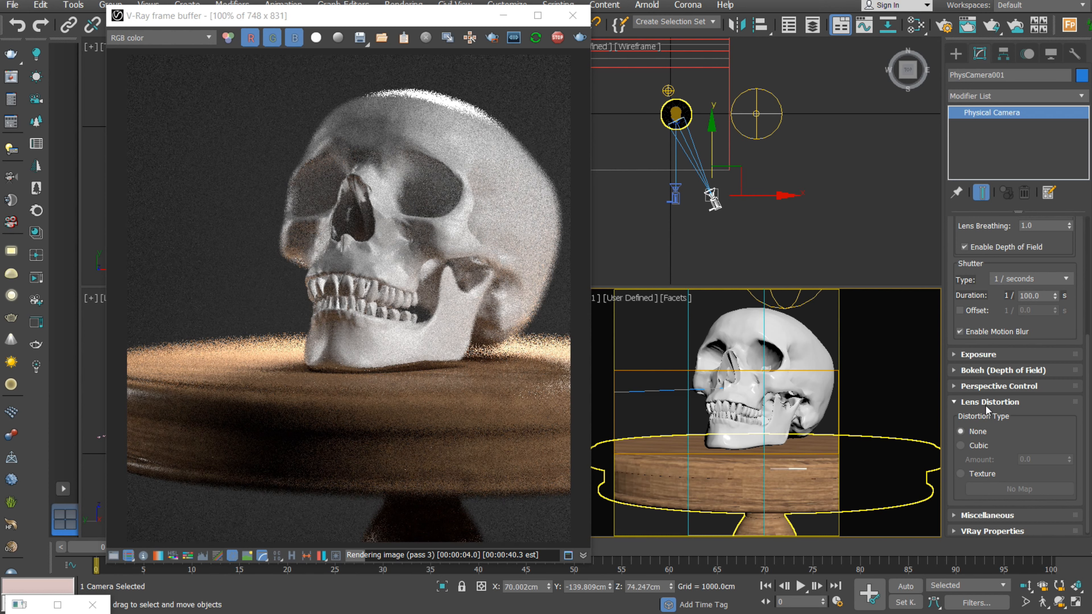
{"action": "left_click", "coordinate": [987, 447]}
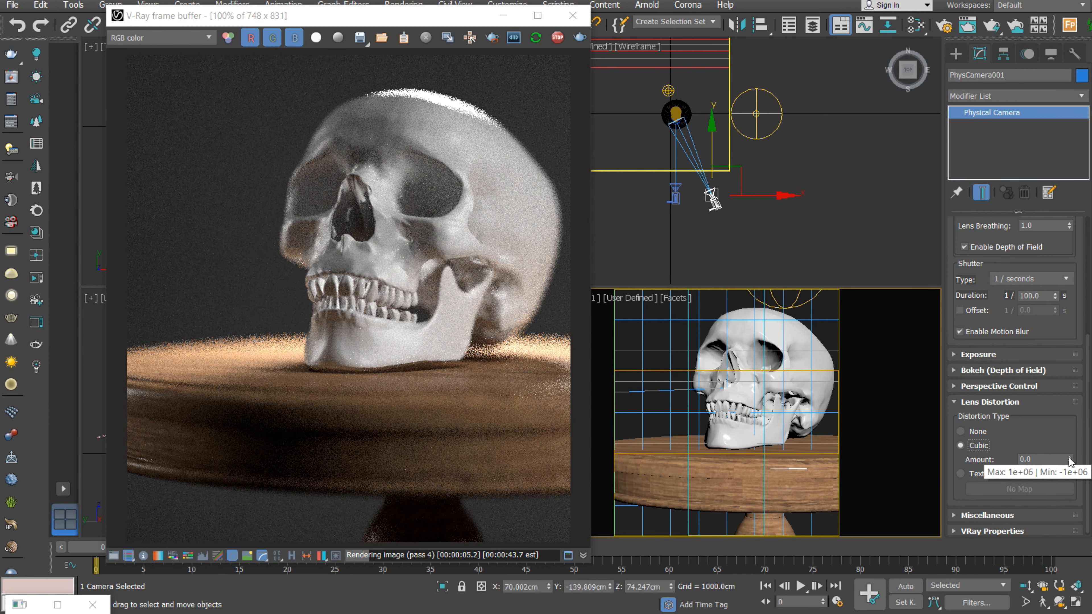
{"action": "left_click_drag", "start_coordinate": [439, 21], "coordinate": [341, 34]}
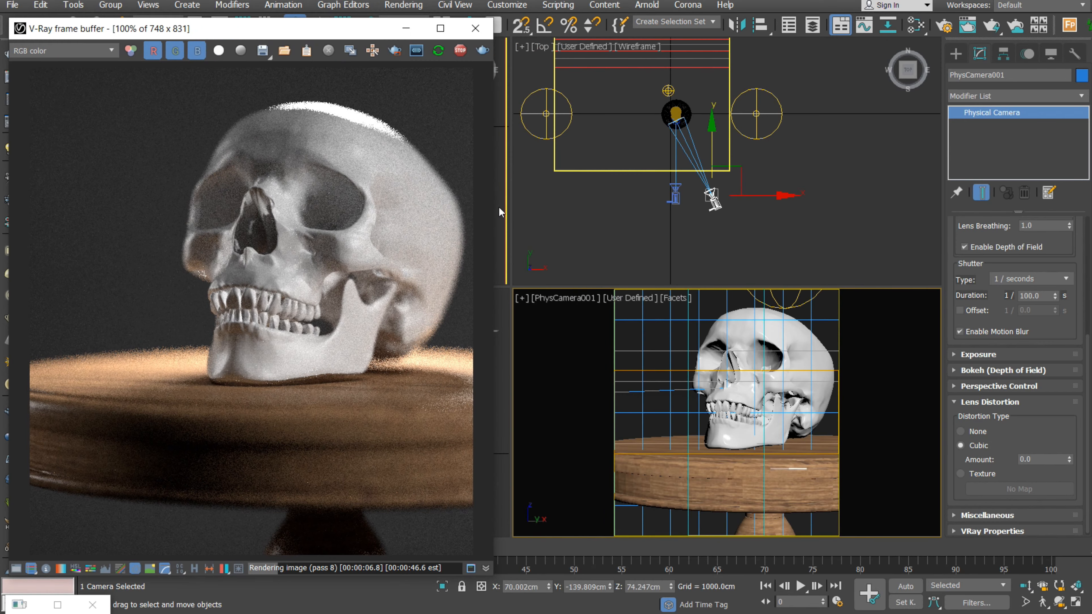
Open the camera viewport's configuration, review its Safe Frames options, and close it without applying changes
{"action": "left_click", "coordinate": [523, 298]}
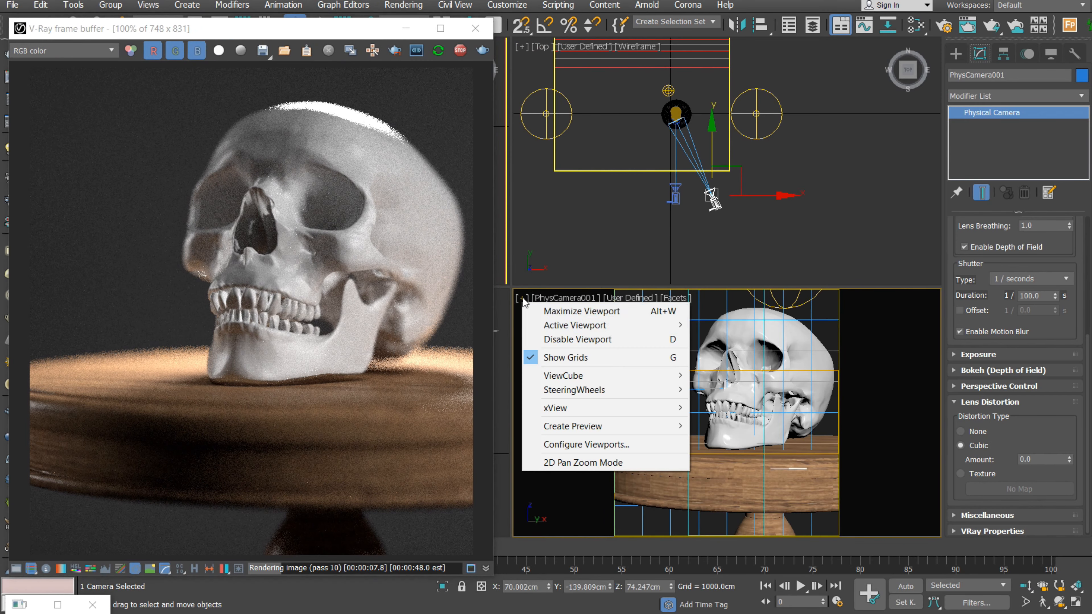
{"action": "left_click", "coordinate": [576, 446]}
{"action": "left_click", "coordinate": [490, 130]}
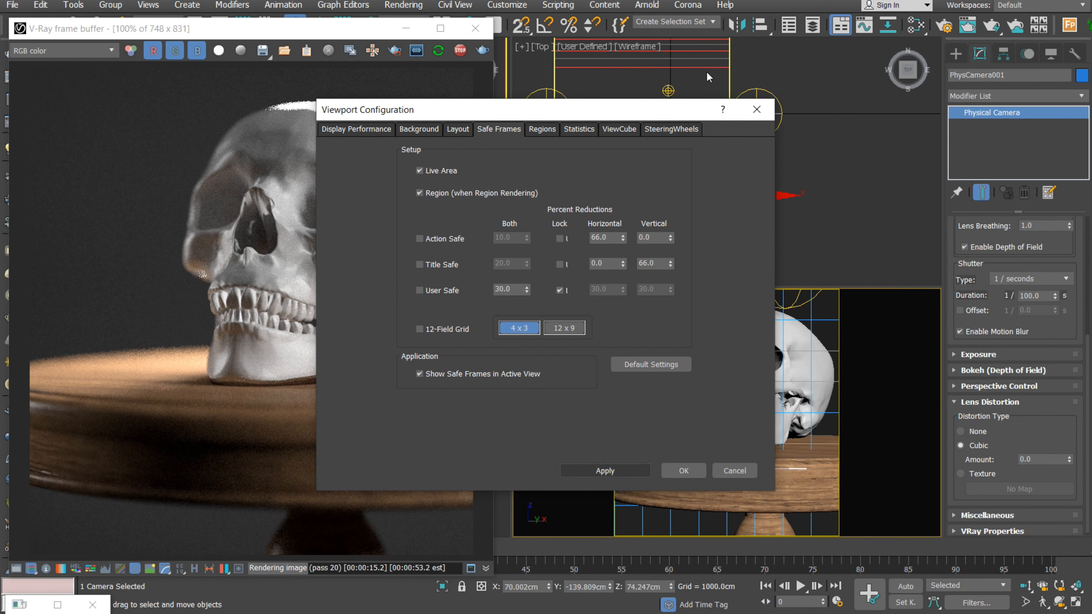
{"action": "left_click", "coordinate": [757, 110]}
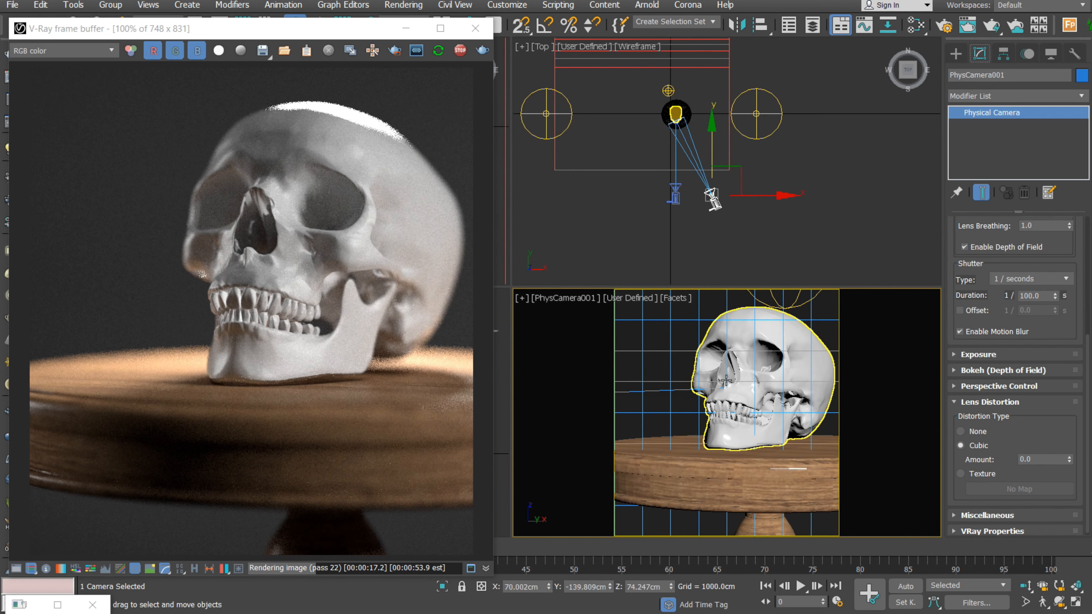
Try Cubic lens distortion amounts in the maximized camera view, including 0.08, reset the amount to 0, and close the Lens Distortion settings
{"action": "key", "text": "alt+w"}
{"action": "left_click_drag", "start_coordinate": [339, 30], "coordinate": [53, 35]}
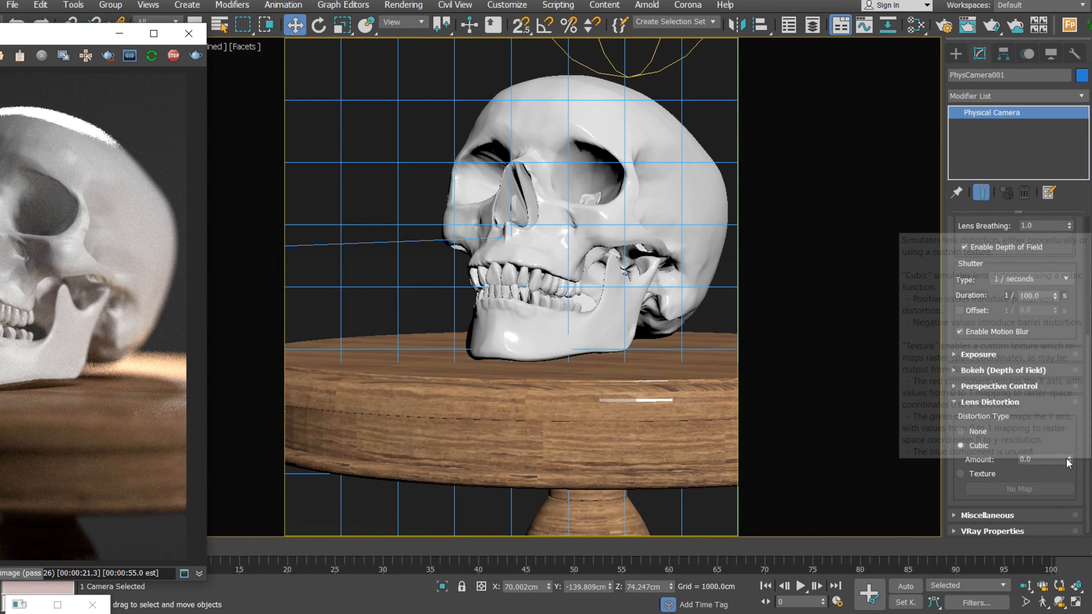
{"action": "left_click_drag", "start_coordinate": [1071, 461], "coordinate": [1074, 492]}
{"action": "key", "text": "alt+w"}
{"action": "left_click_drag", "start_coordinate": [50, 36], "coordinate": [396, 55]}
{"action": "left_click_drag", "start_coordinate": [1069, 459], "coordinate": [1069, 421]}
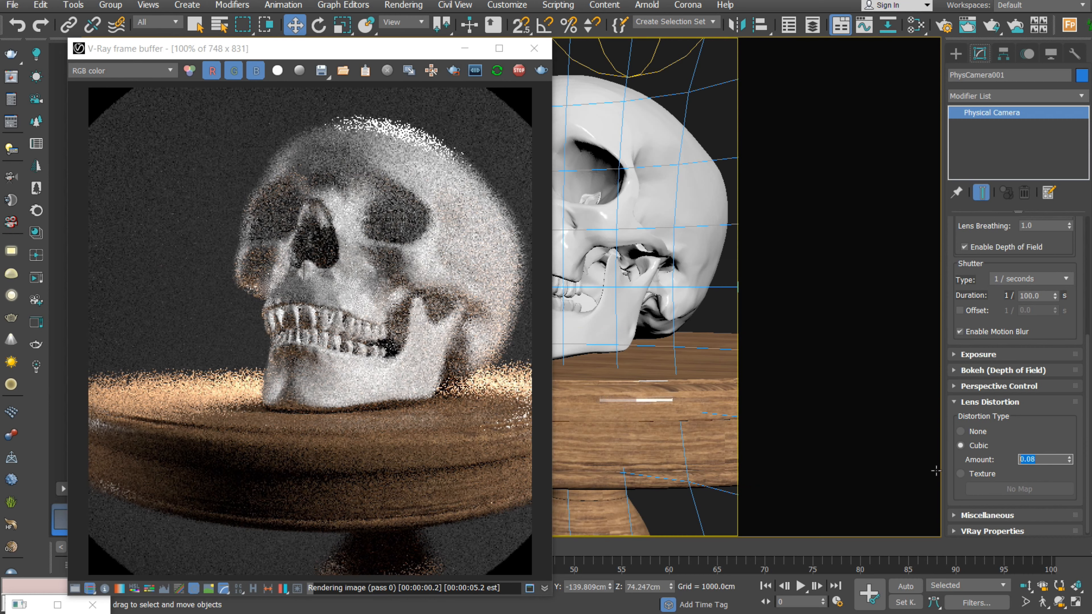
{"action": "type", "text": "0"}
{"action": "key", "text": "Return"}
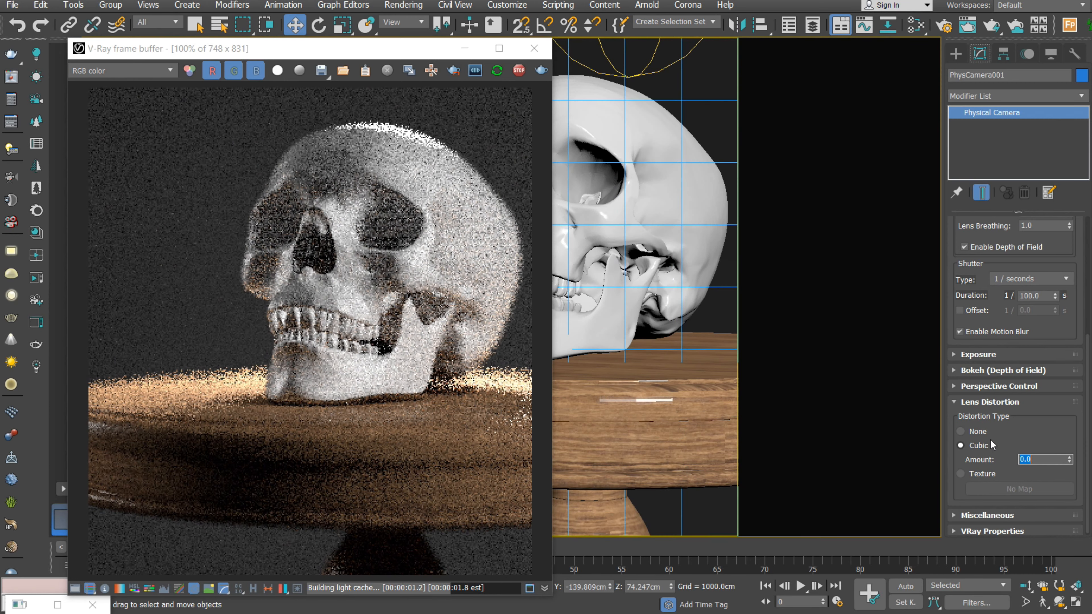
{"action": "left_click", "coordinate": [954, 402]}
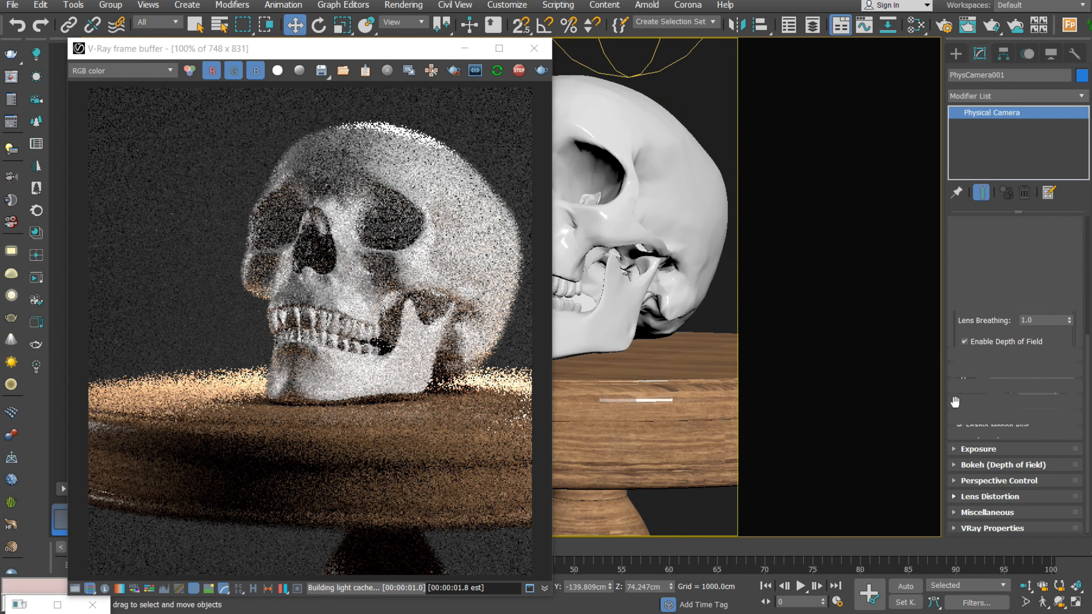
Enable clipping planes in PhysCamera001's Miscellaneous settings and move the render window clear of the skull in the viewport
{"action": "left_click", "coordinate": [987, 512]}
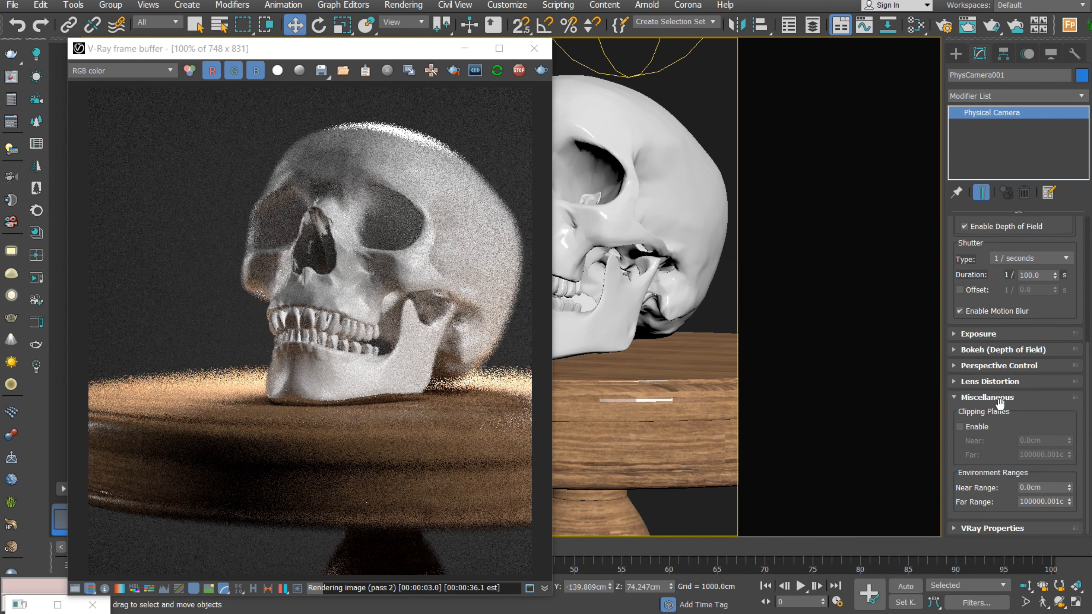
{"action": "left_click", "coordinate": [969, 427]}
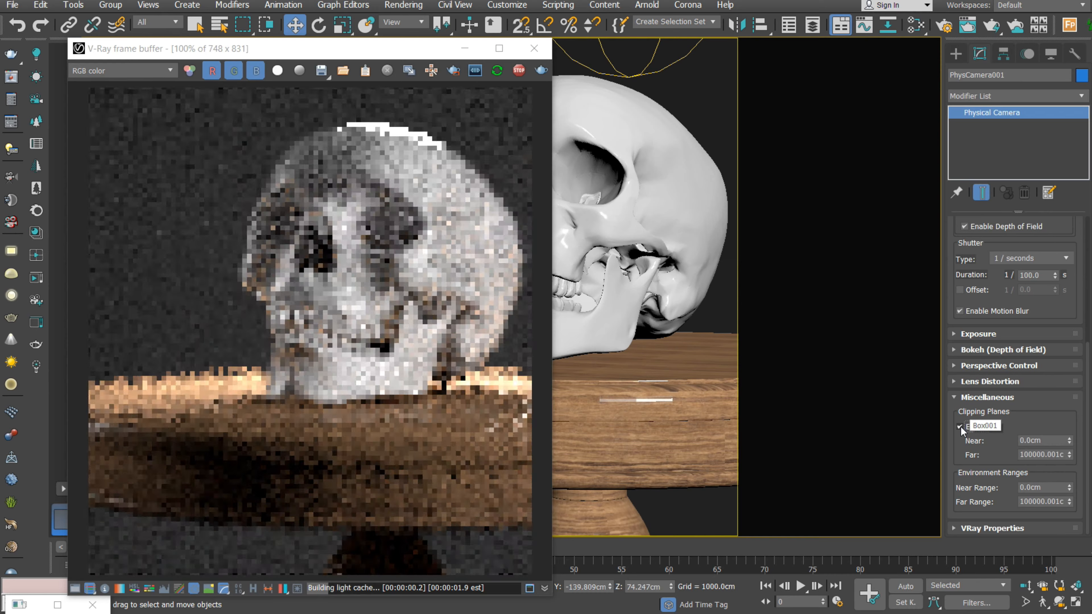
{"action": "left_click_drag", "start_coordinate": [414, 57], "coordinate": [207, 63]}
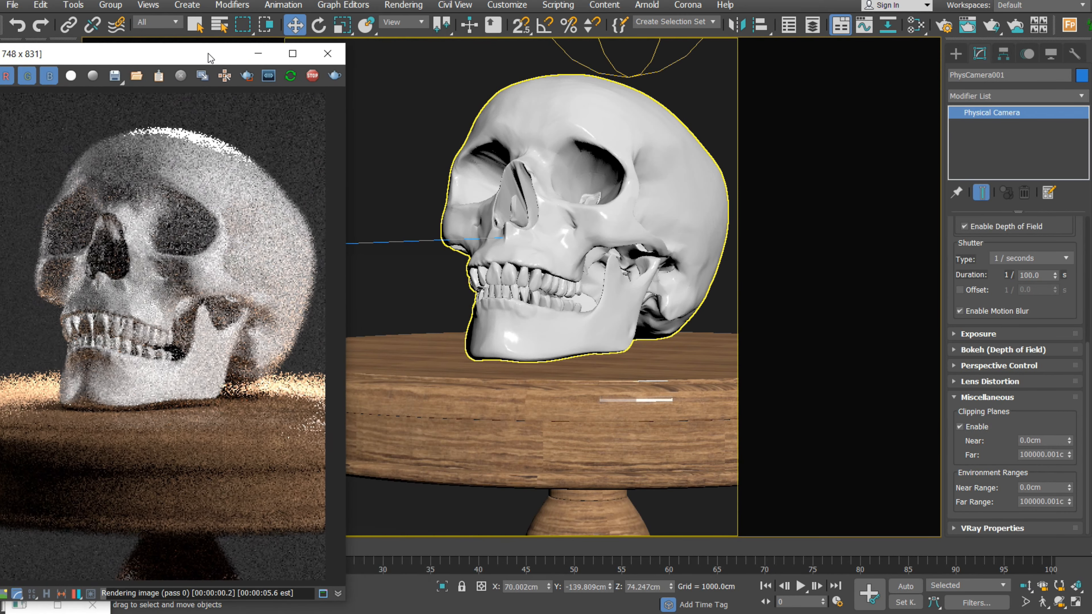
Select the skull, examine the scene zoomed out in another viewport, and return to the maximized camera view beside the render window
{"action": "left_click", "coordinate": [519, 275]}
{"action": "key", "text": "alt+w"}
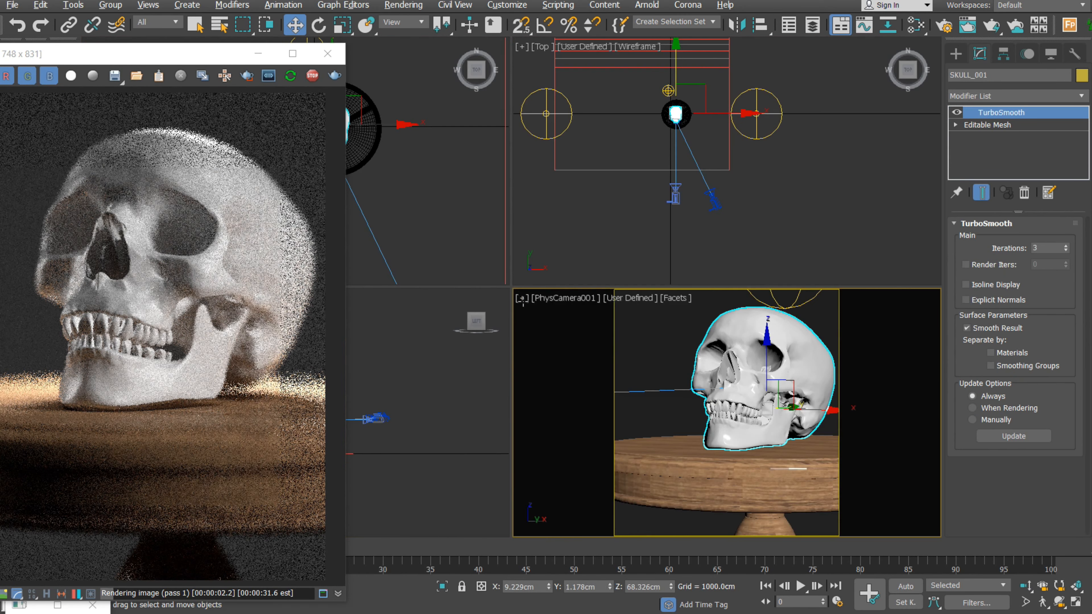
{"action": "right_click", "coordinate": [420, 208]}
{"action": "key", "text": "alt+w"}
{"action": "scroll", "coordinate": [501, 252], "scroll_direction": "down", "scroll_amount": 5}
{"action": "scroll", "coordinate": [533, 269], "scroll_direction": "down", "scroll_amount": 2}
{"action": "key", "text": "alt+w"}
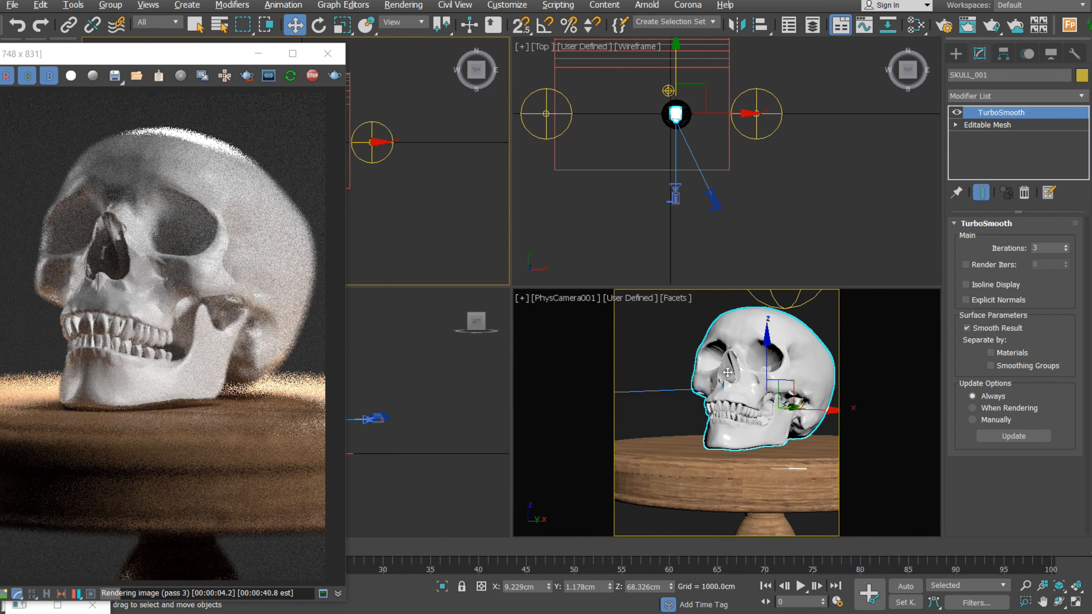
{"action": "right_click", "coordinate": [795, 403]}
{"action": "key", "text": "alt+w"}
{"action": "left_click_drag", "start_coordinate": [245, 47], "coordinate": [464, 30]}
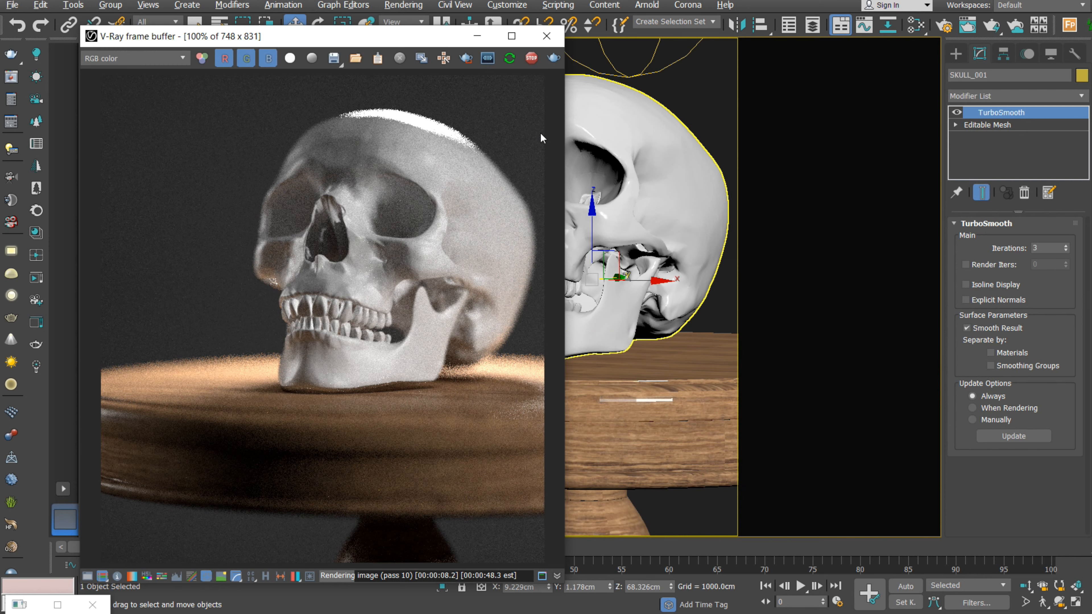
Restore the four-viewport layout, select PhysCamera002 in the Top viewport, and toggle its depth of field off and back on
{"action": "key", "text": "alt+w"}
{"action": "left_click_drag", "start_coordinate": [693, 187], "coordinate": [645, 225]}
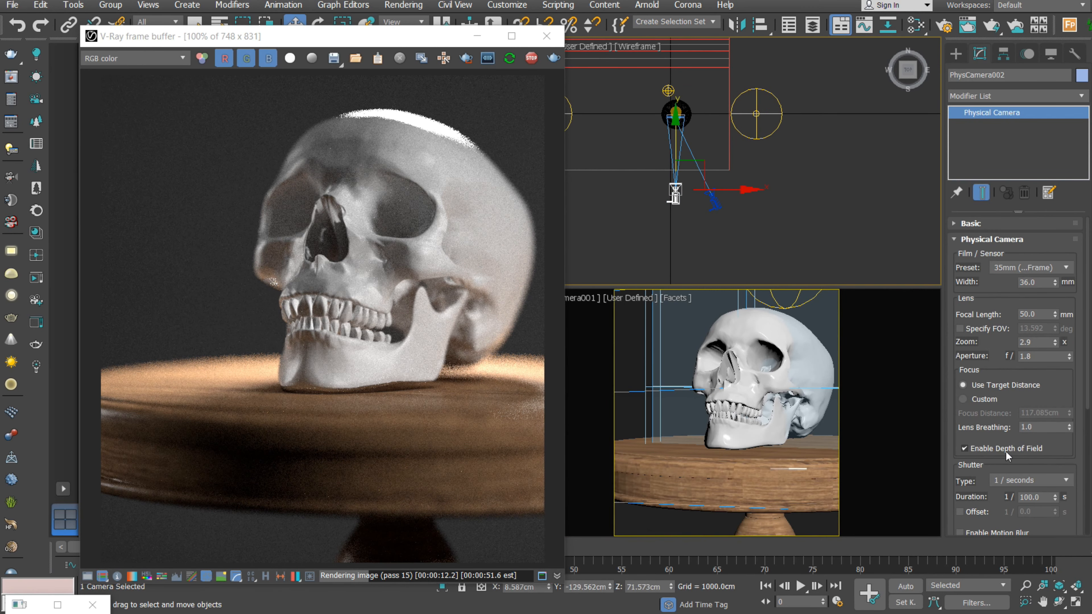
{"action": "left_click_drag", "start_coordinate": [965, 470], "coordinate": [974, 450]}
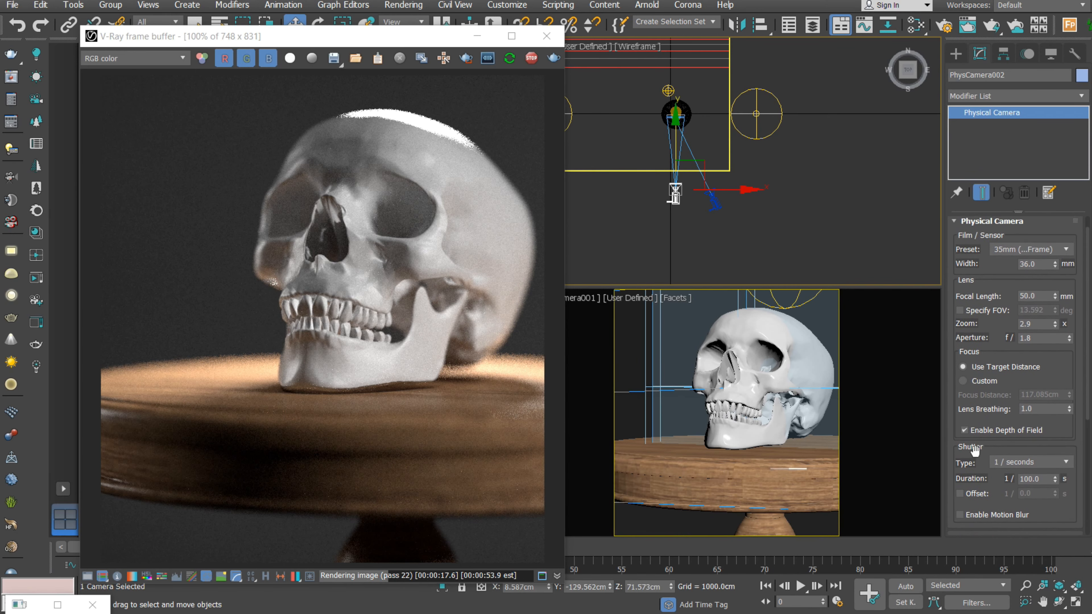
{"action": "left_click", "coordinate": [977, 429]}
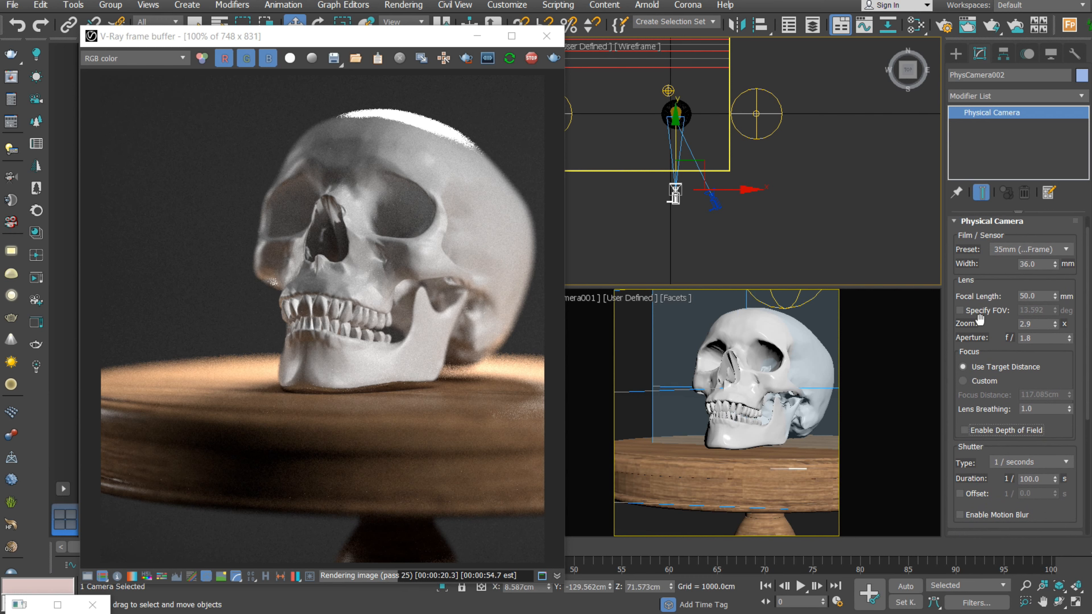
{"action": "left_click", "coordinate": [966, 430]}
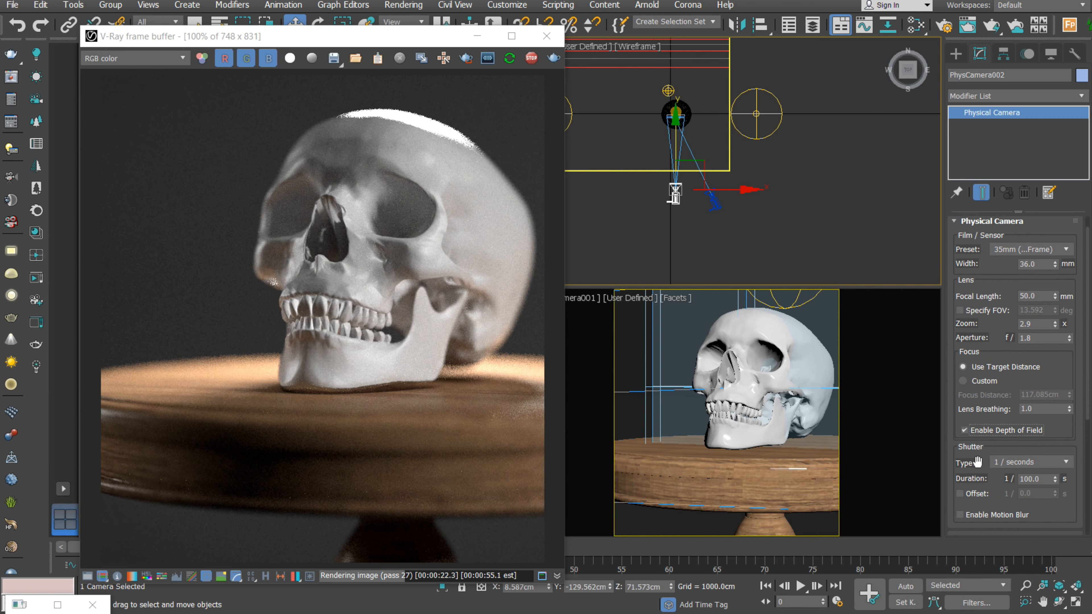
Toggle PhysCamera002's clipping planes on and back off, and switch from its Miscellaneous settings to the VRay Properties
{"action": "scroll", "coordinate": [976, 447], "scroll_direction": "down", "scroll_amount": 5}
{"action": "mouse_move", "coordinate": [976, 429]}
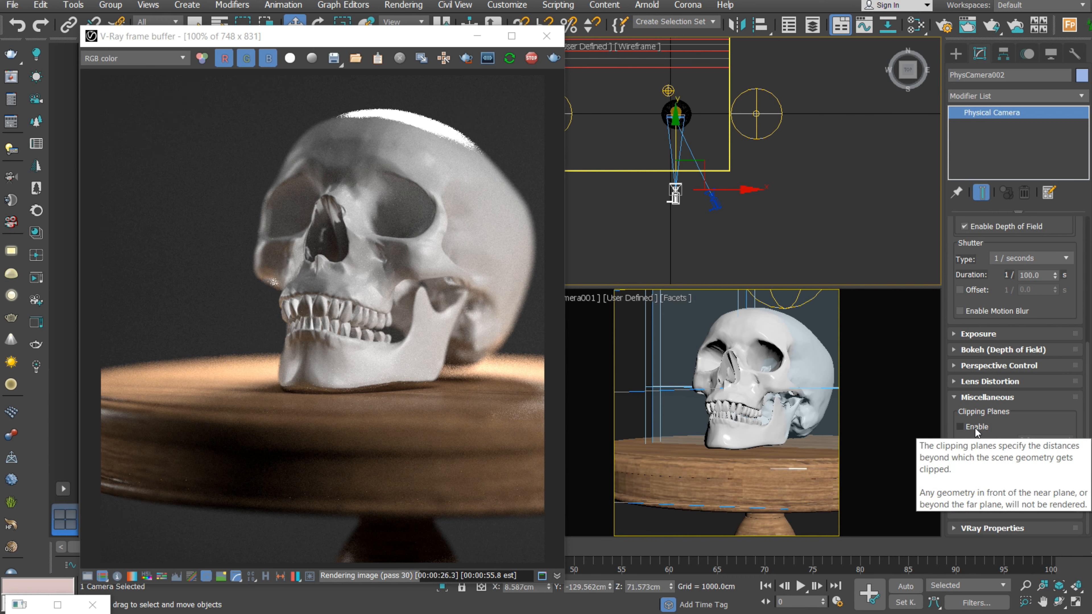
{"action": "left_click", "coordinate": [976, 428]}
{"action": "left_click", "coordinate": [976, 428]}
{"action": "left_click", "coordinate": [959, 398]}
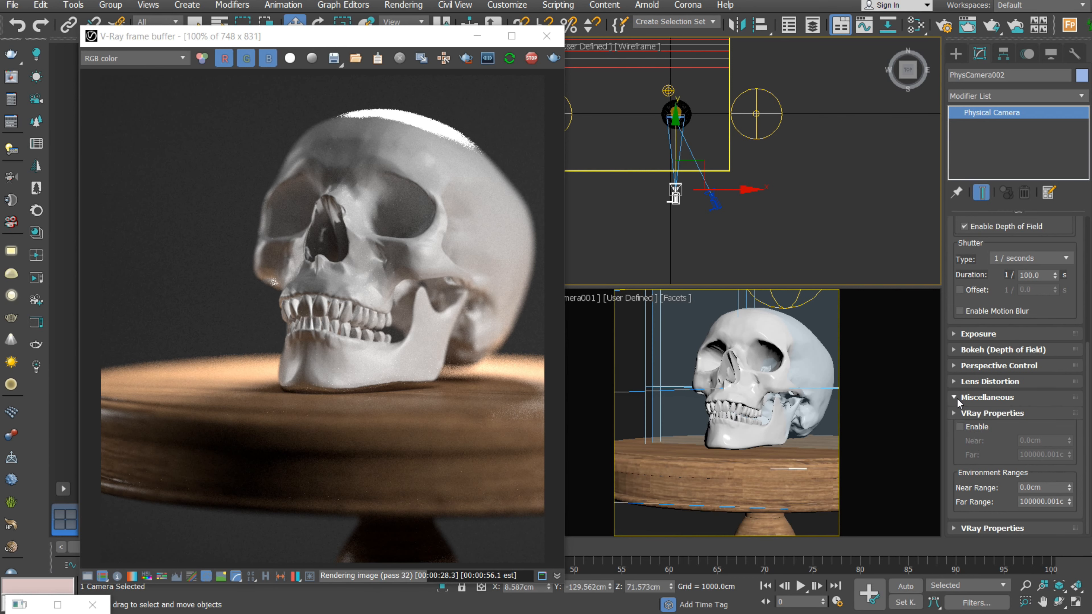
{"action": "left_click", "coordinate": [979, 528]}
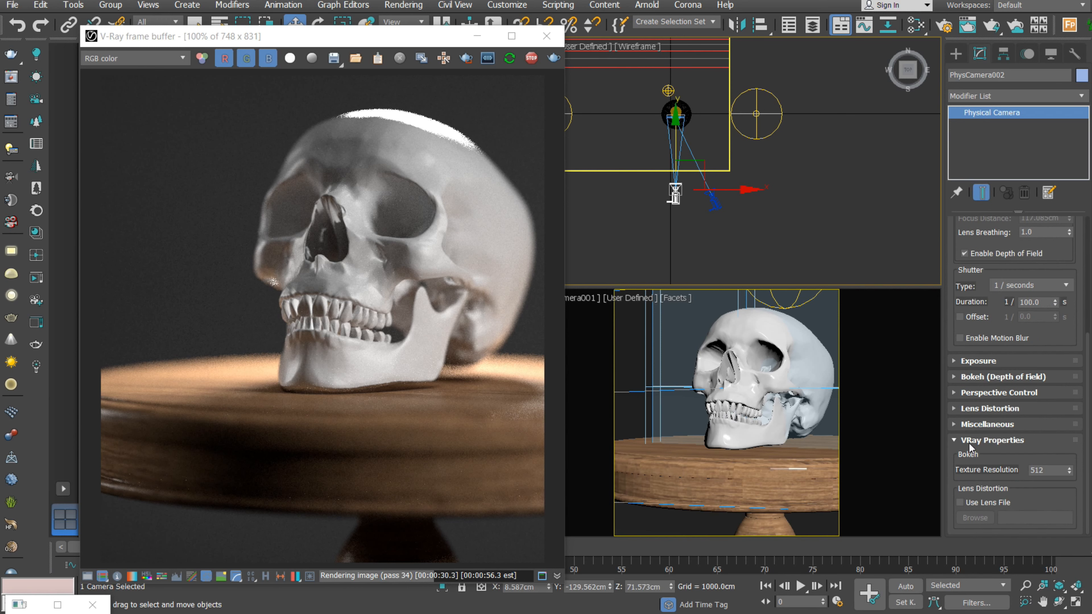